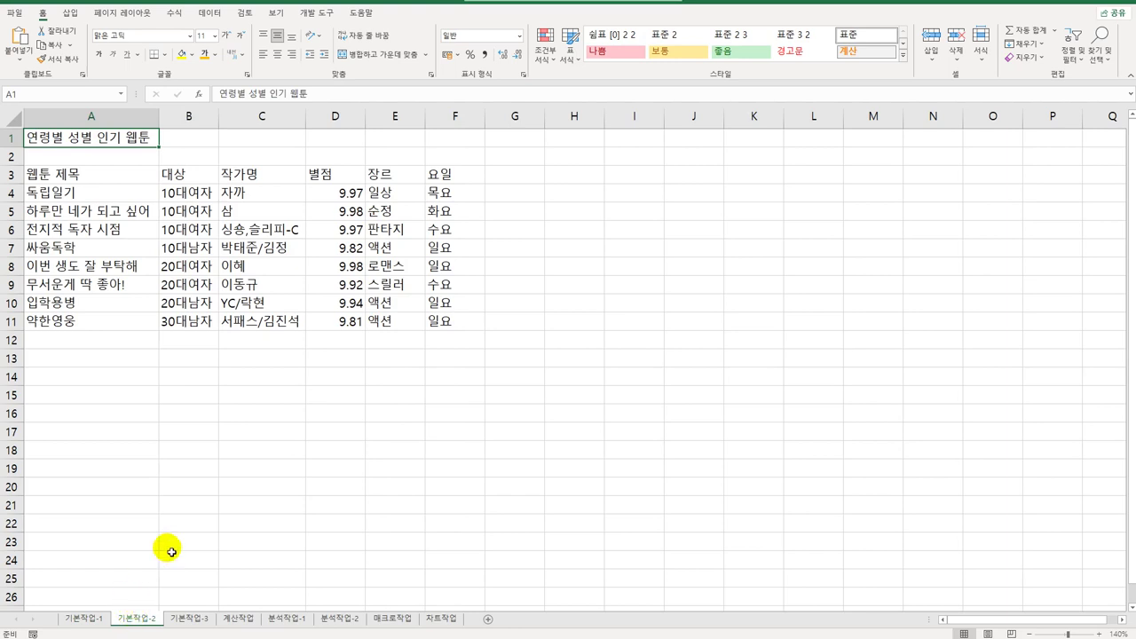
Merge and center the title across A1:F1 and format it as bold HY엽서M at size 17.
left_click_drag(71, 139, 444, 132)
left_click(352, 62)
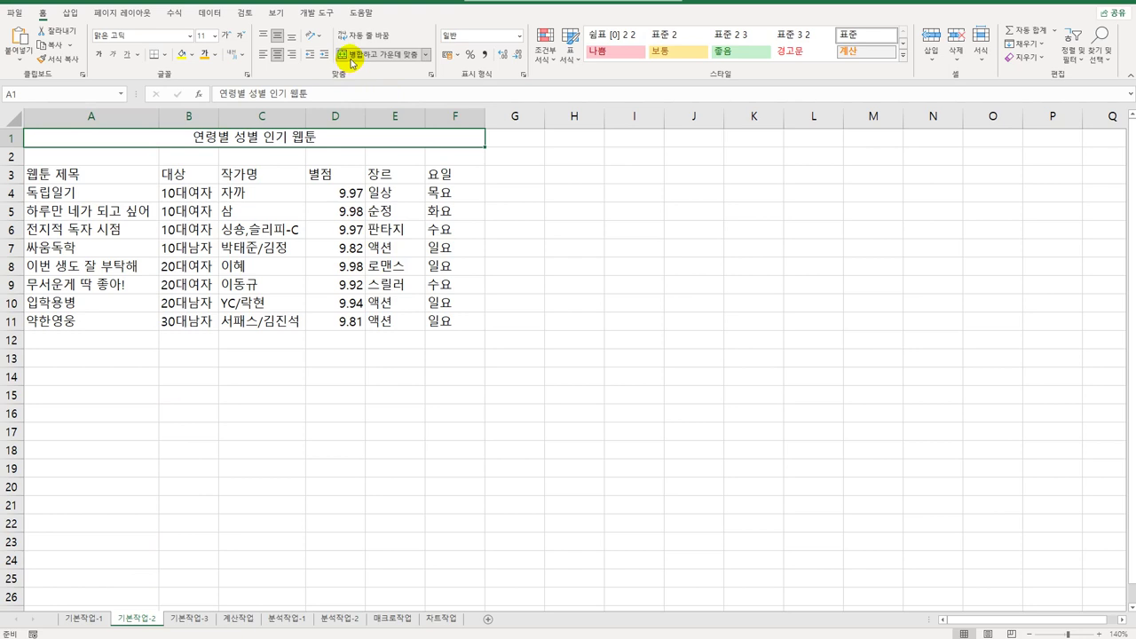
left_click(189, 36)
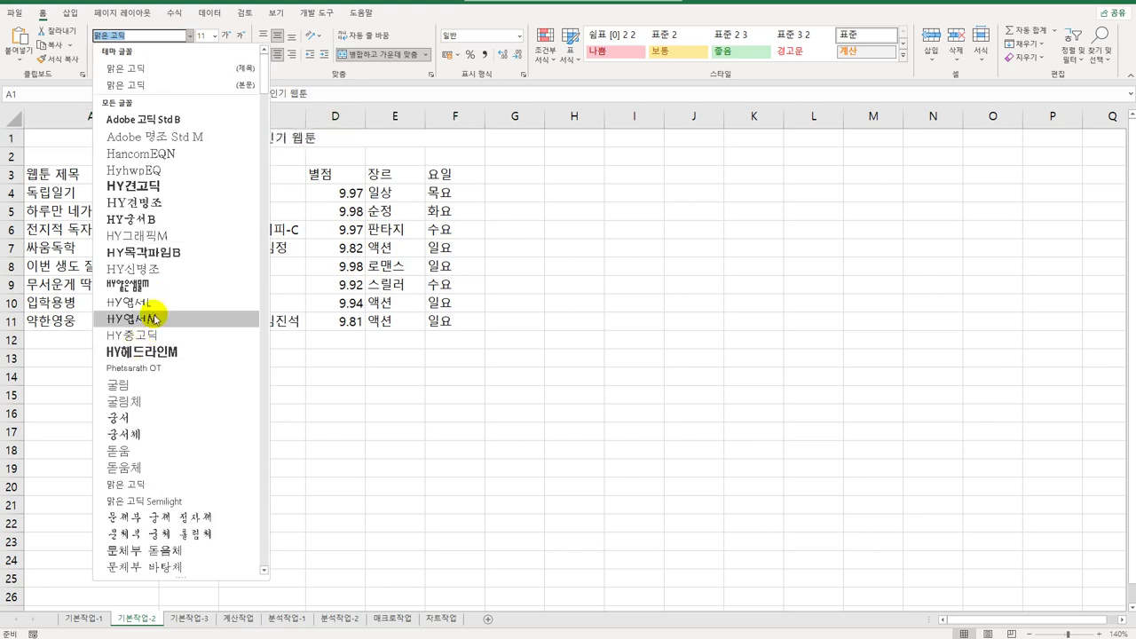
key("Escape")
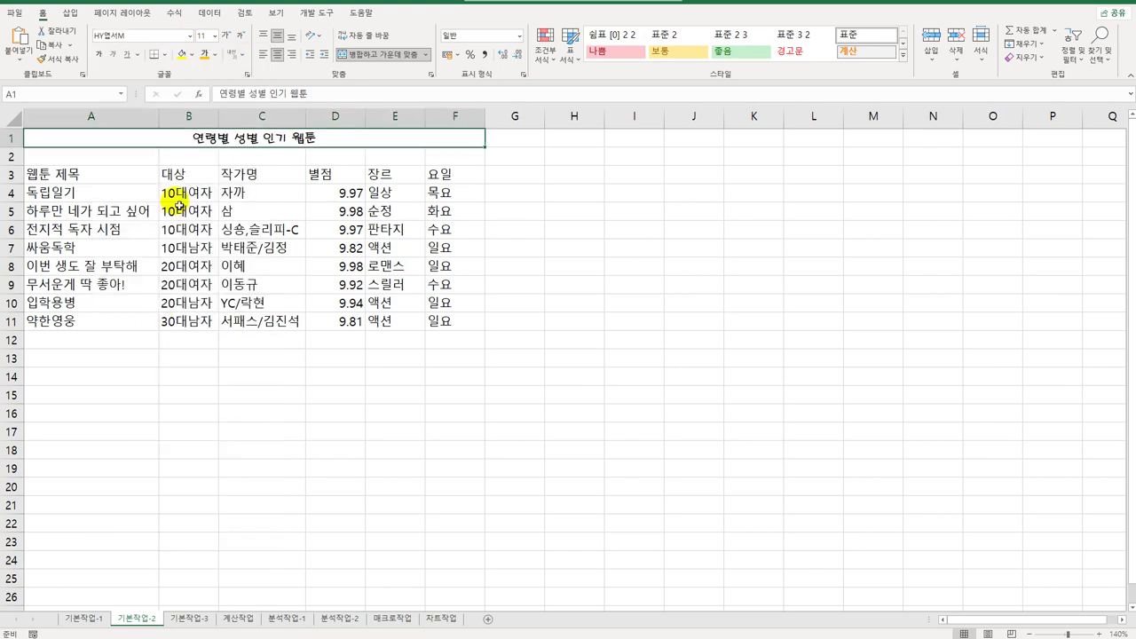
type("17")
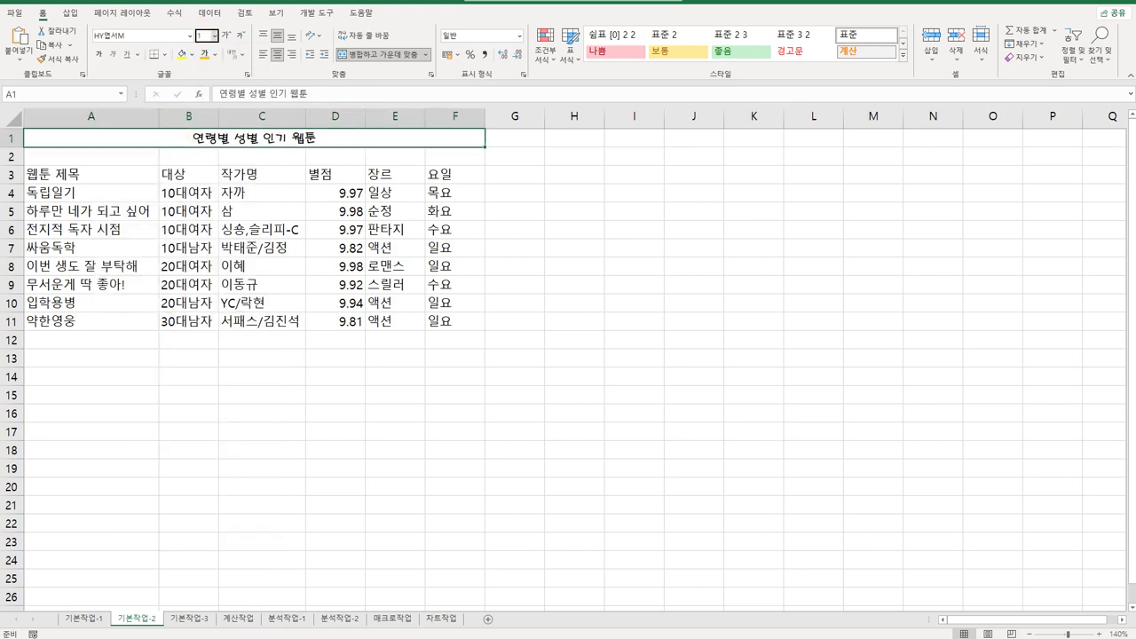
key("Return")
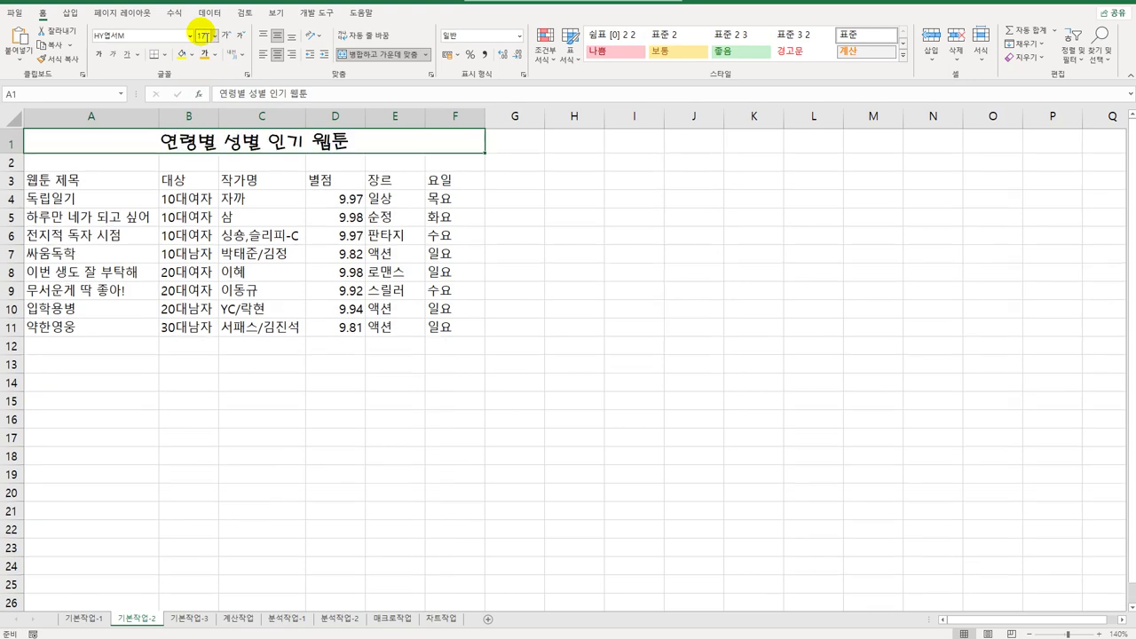
left_click(101, 56)
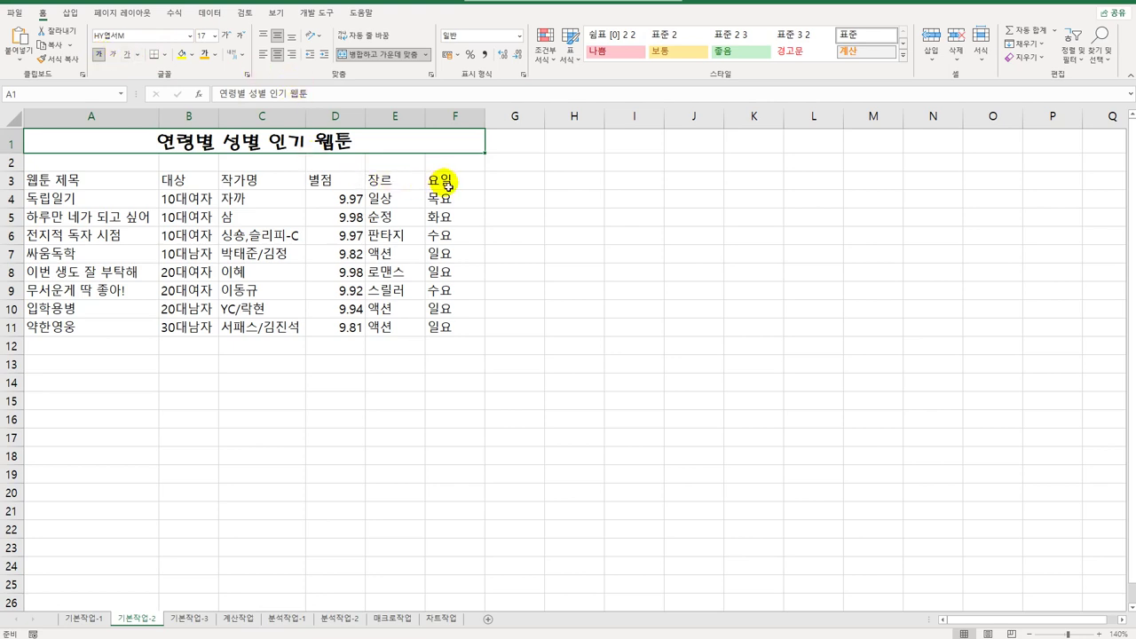
Convert the heading 요일 in cell F3 to the Hanja 曜日.
left_click(443, 181)
double_click(456, 183)
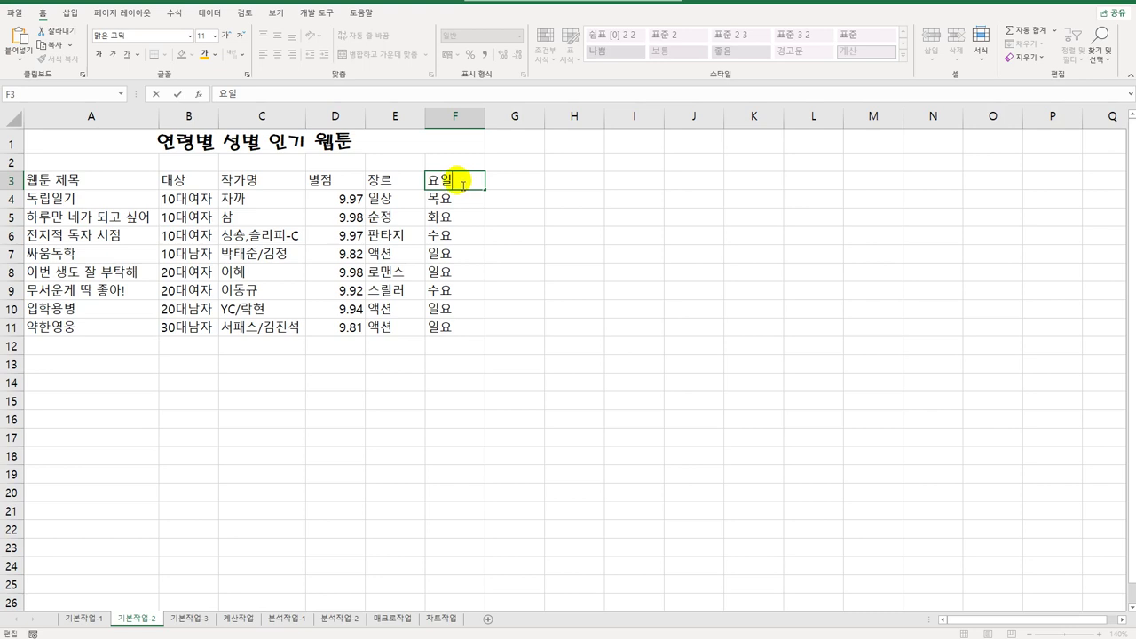
key("Hangul_Hanja")
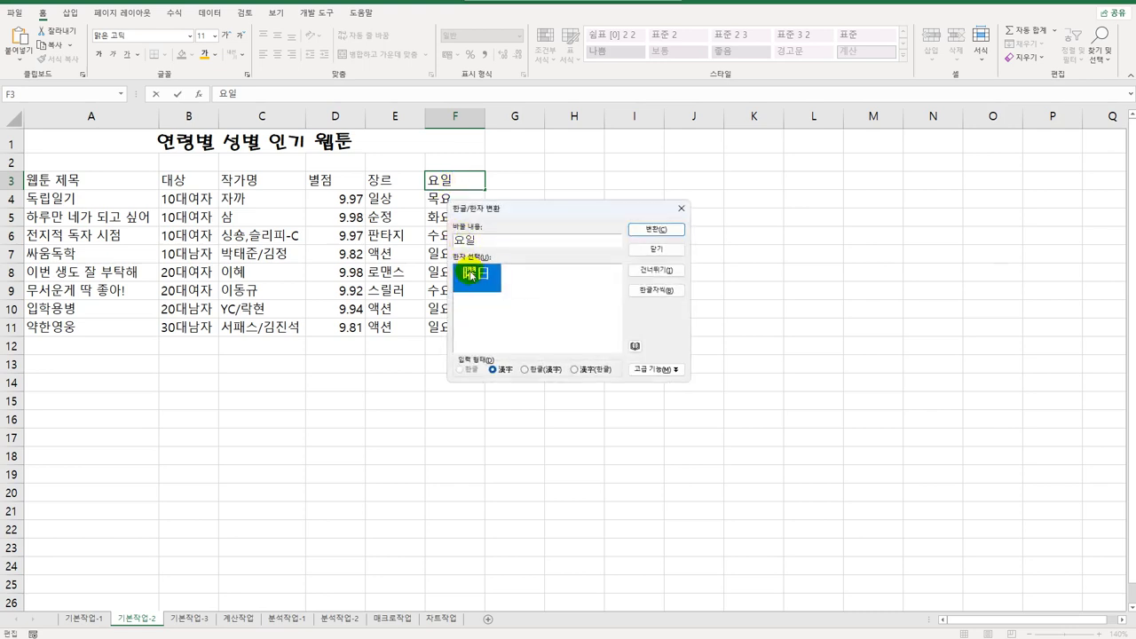
left_click(655, 231)
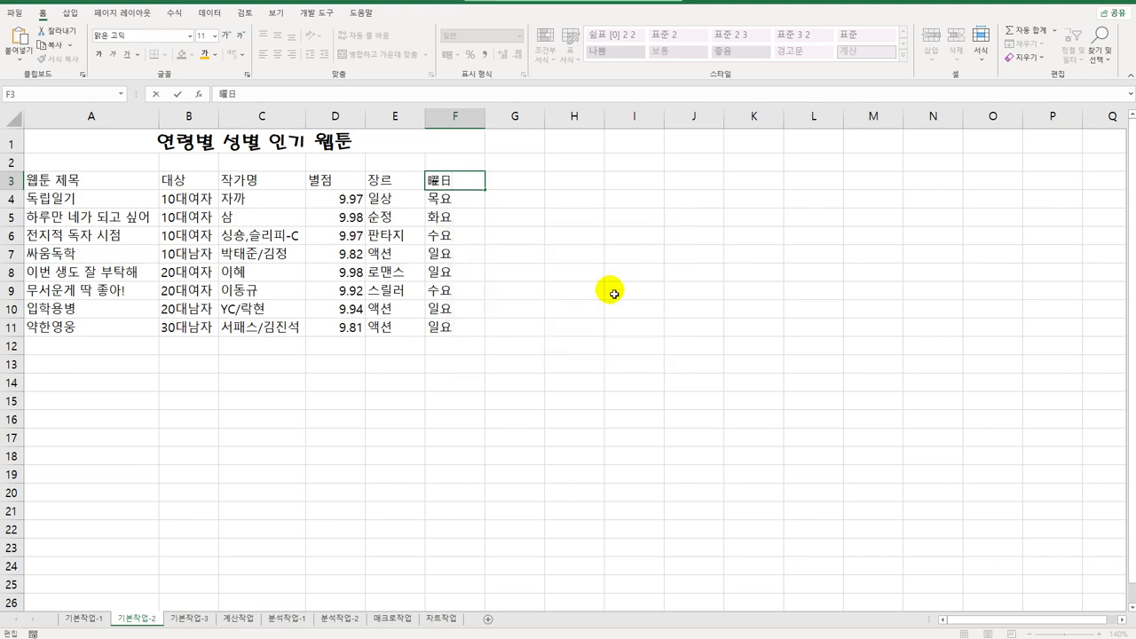
Insert a memo on cell F4 and replace its default text with "10대, 20대 모두 인기".
left_click(477, 203)
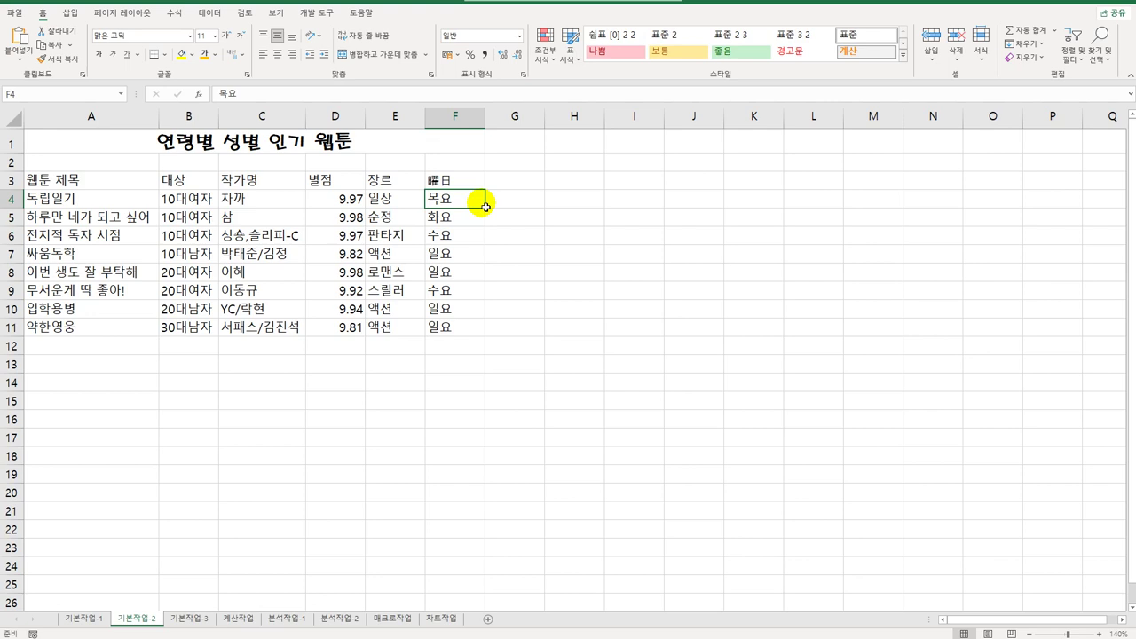
right_click(475, 205)
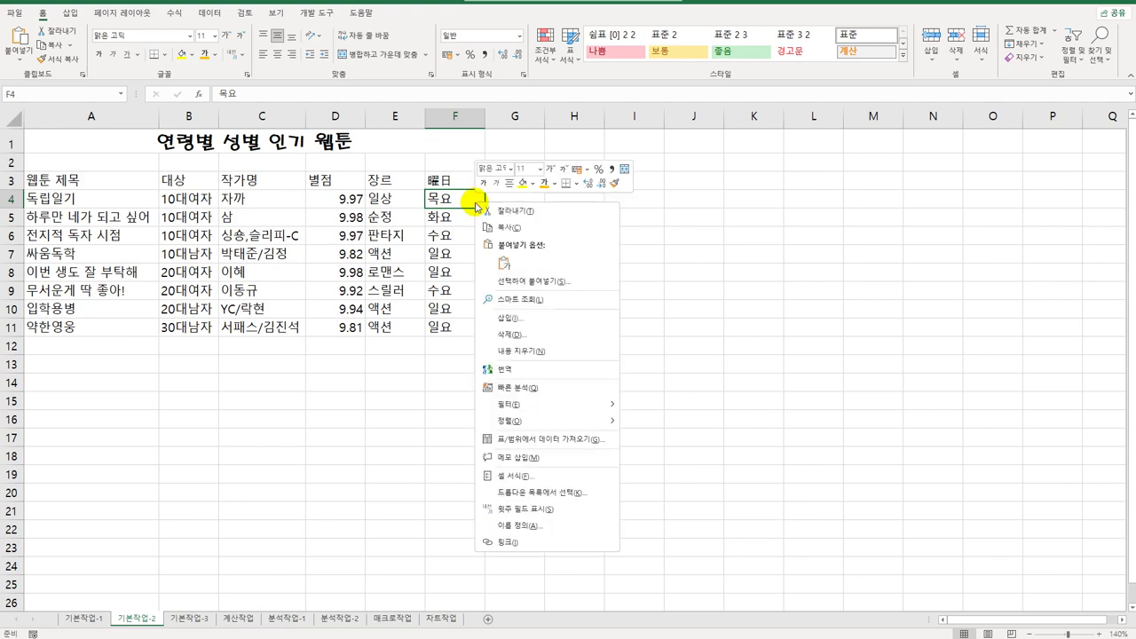
left_click(531, 457)
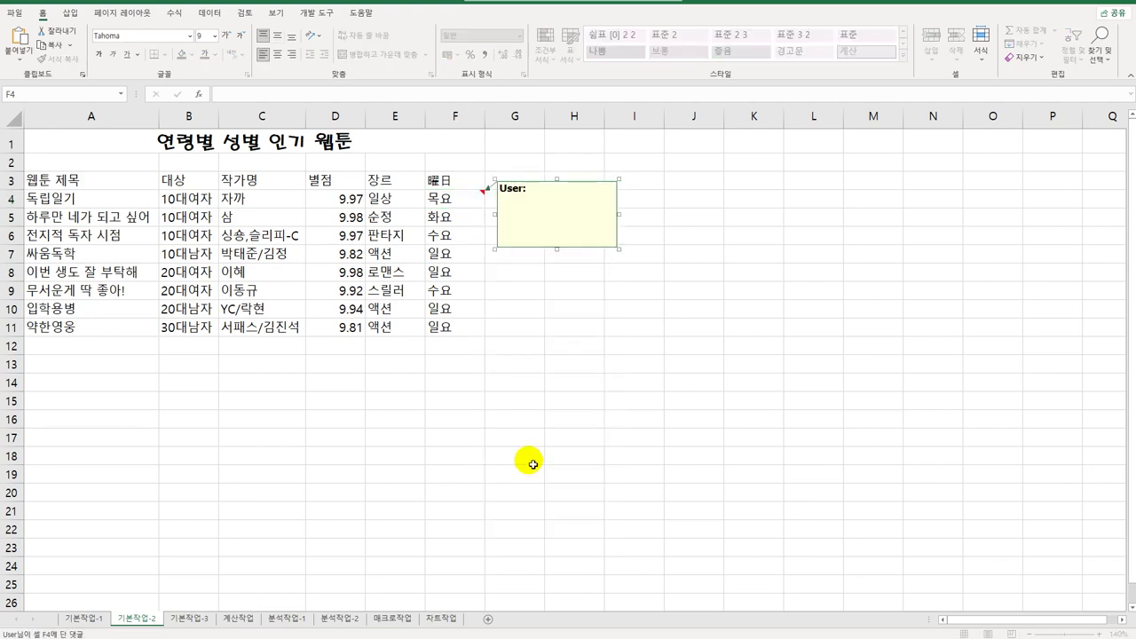
key("ctrl+a")
type("10대, 20대 ahen")
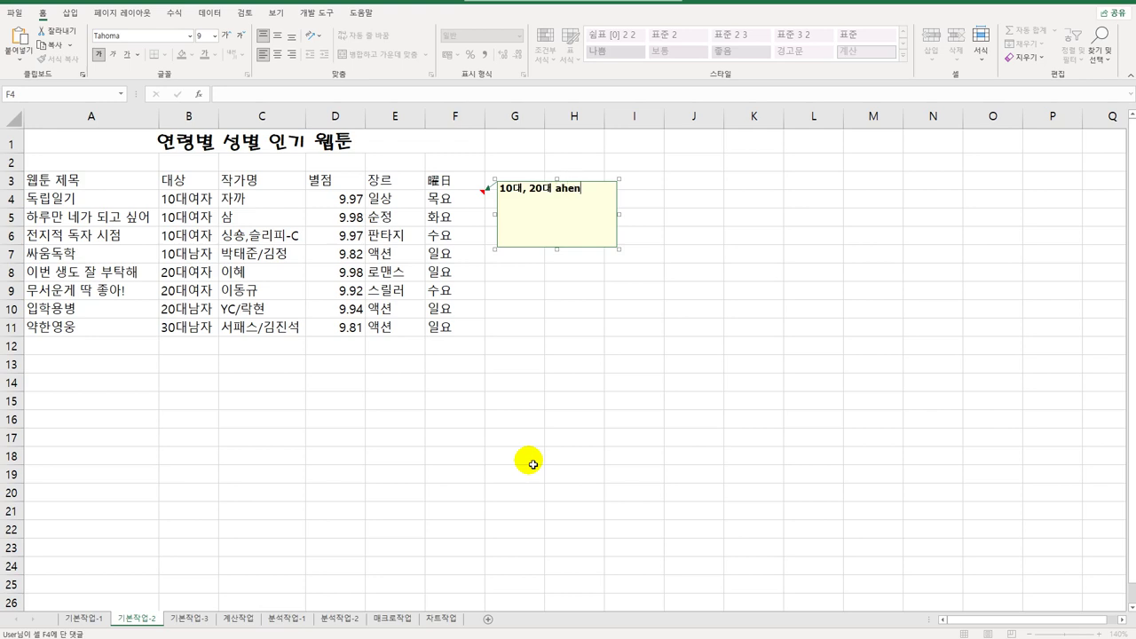
key("BackSpace")
key("BackSpace")
key("BackSpace")
key("BackSpace")
key("Hangul")
type("모두 인기")
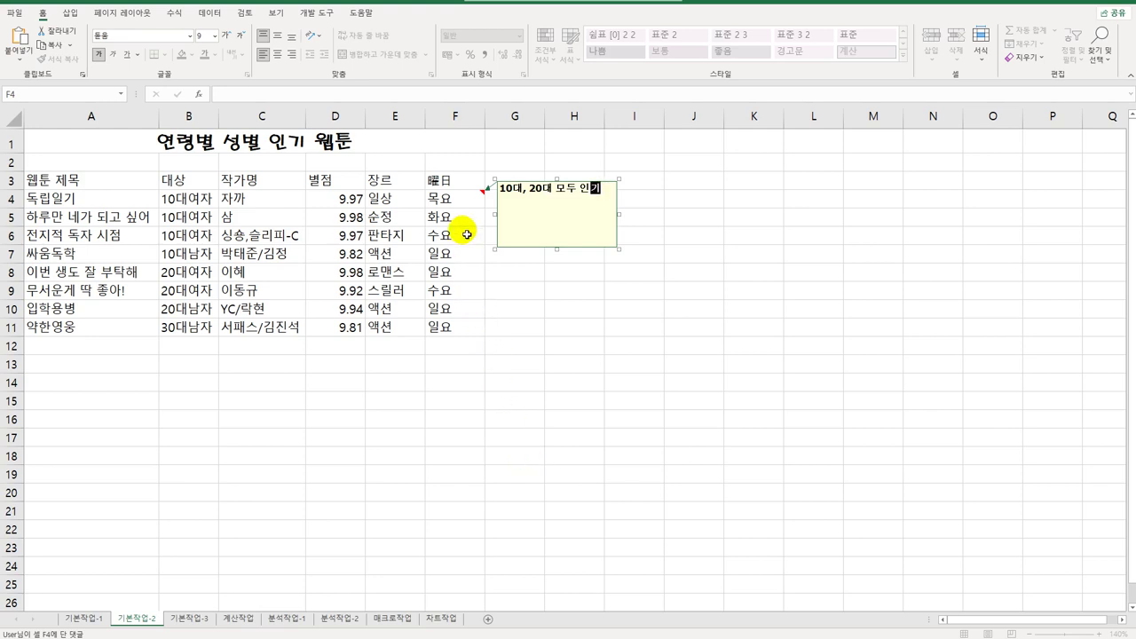
Set the memo on cell F4 to stay displayed at all times.
left_click(451, 201)
right_click(453, 200)
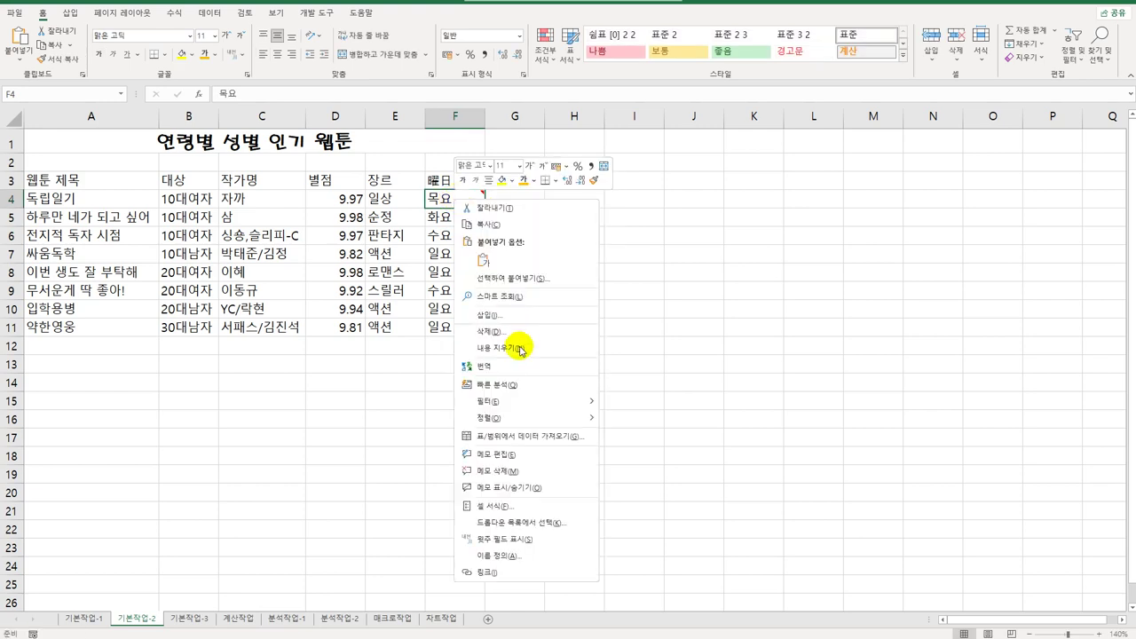
left_click(531, 487)
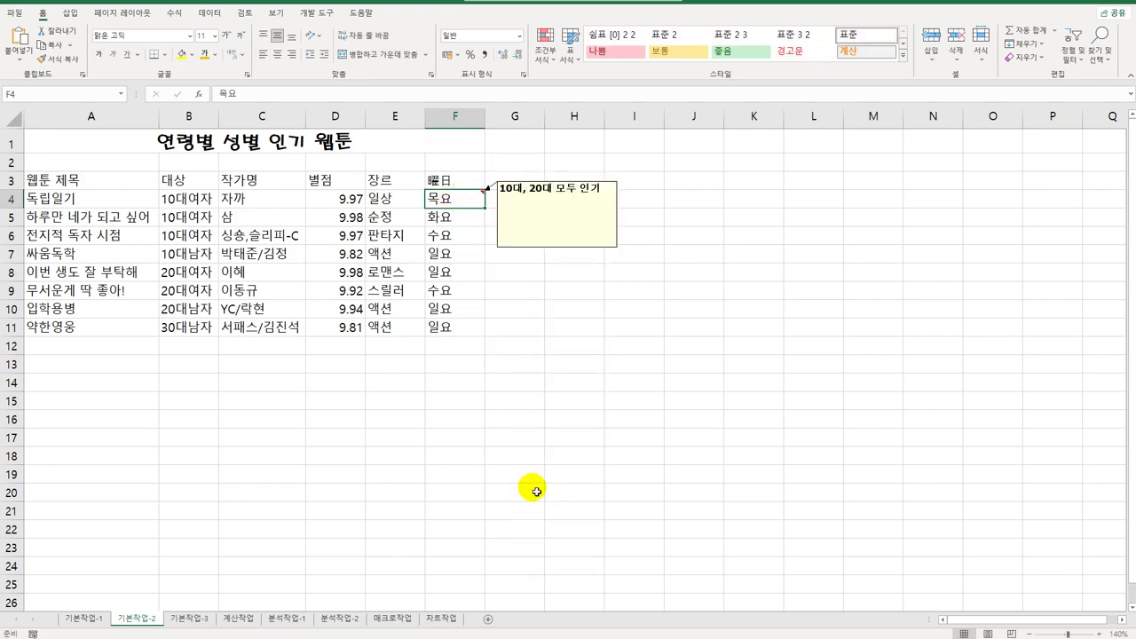
Turn on automatic sizing (자동 크기) in the alignment settings of the F4 memo.
left_click(523, 187)
right_click(520, 180)
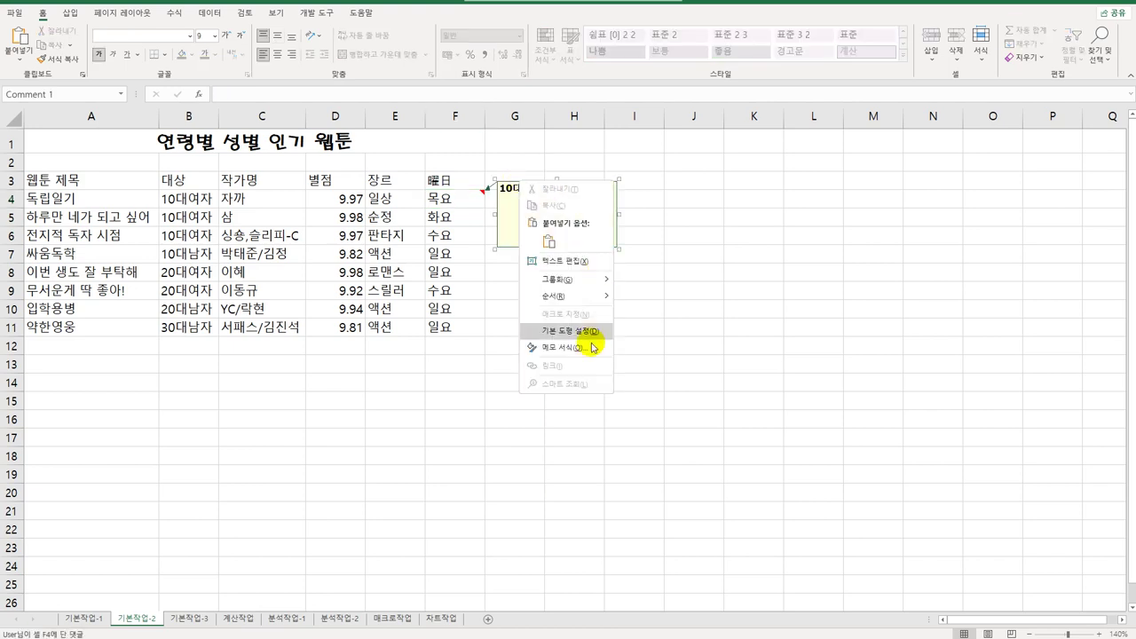
left_click(585, 356)
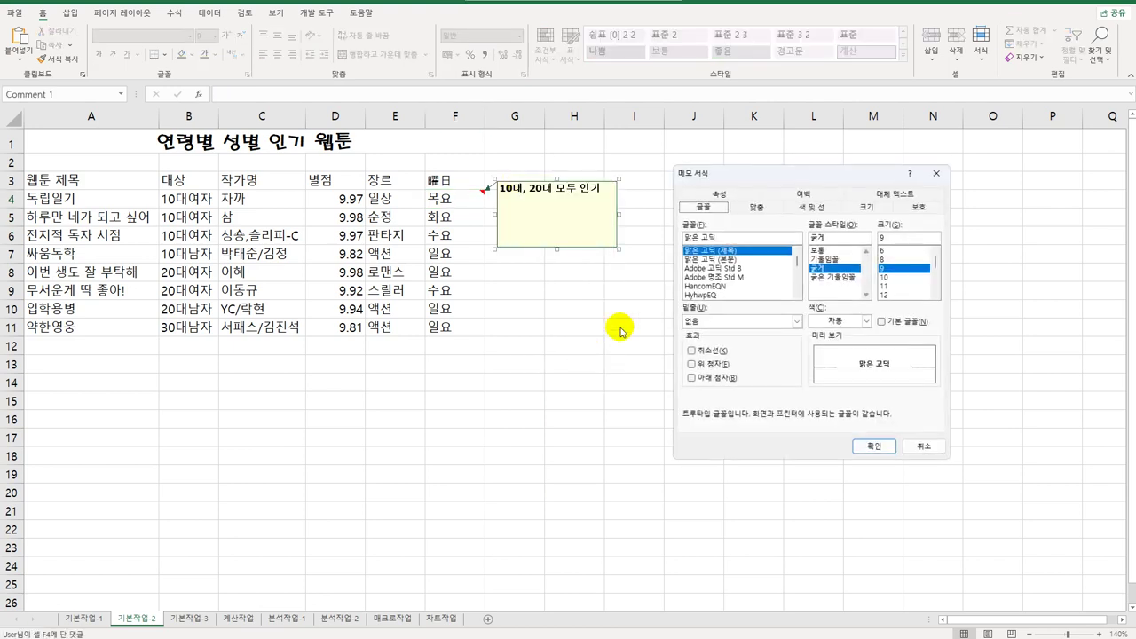
left_click(771, 209)
left_click(724, 279)
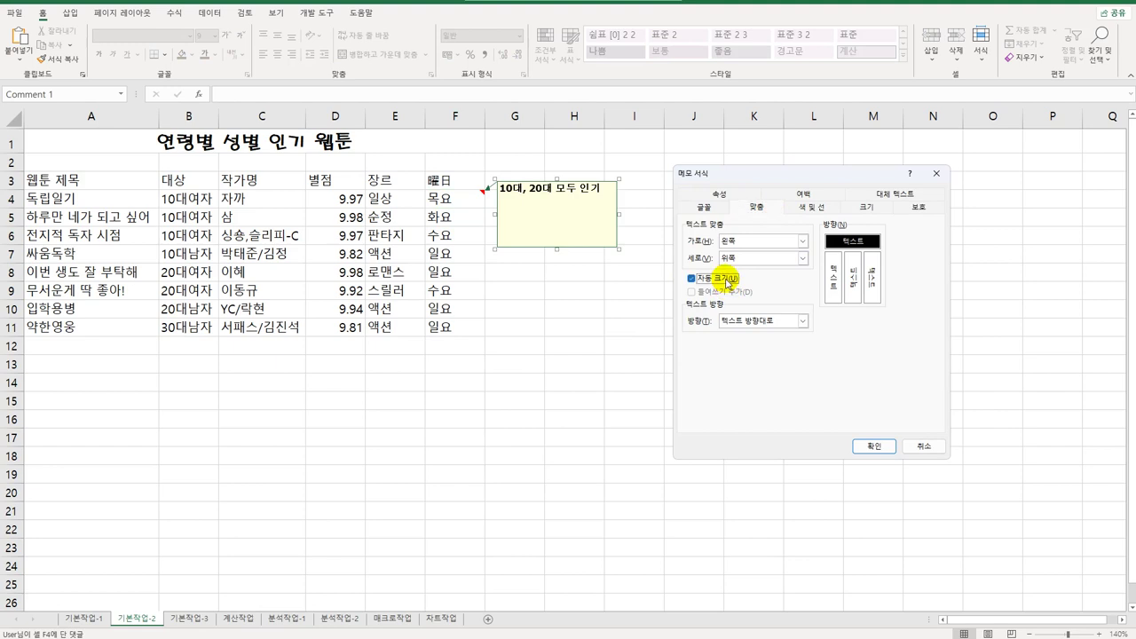
left_click(874, 446)
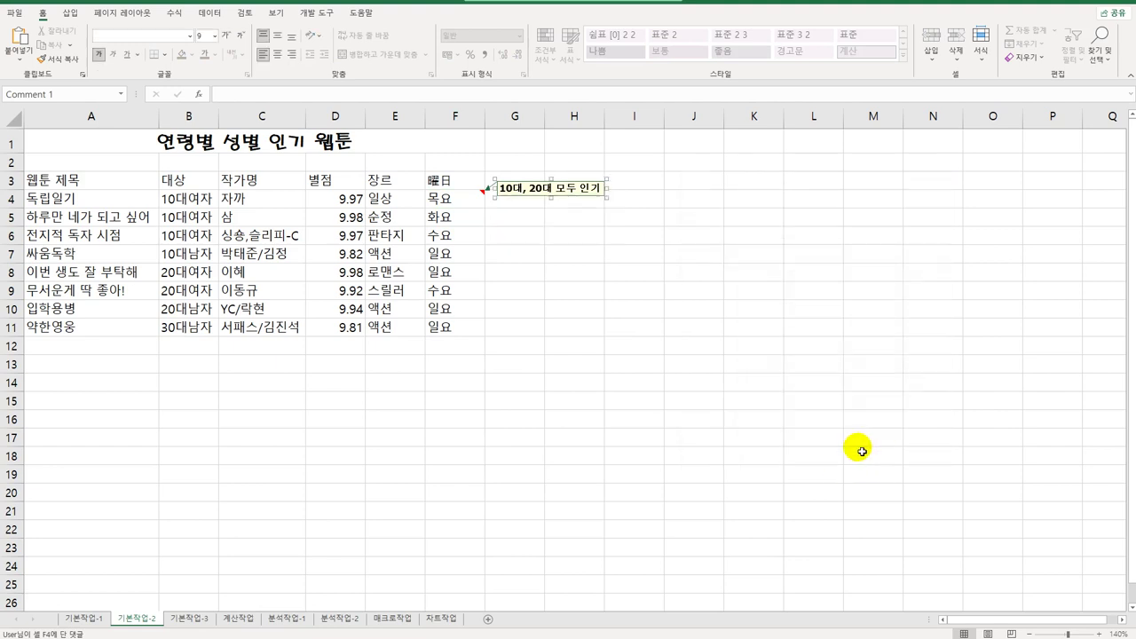
left_click(861, 453)
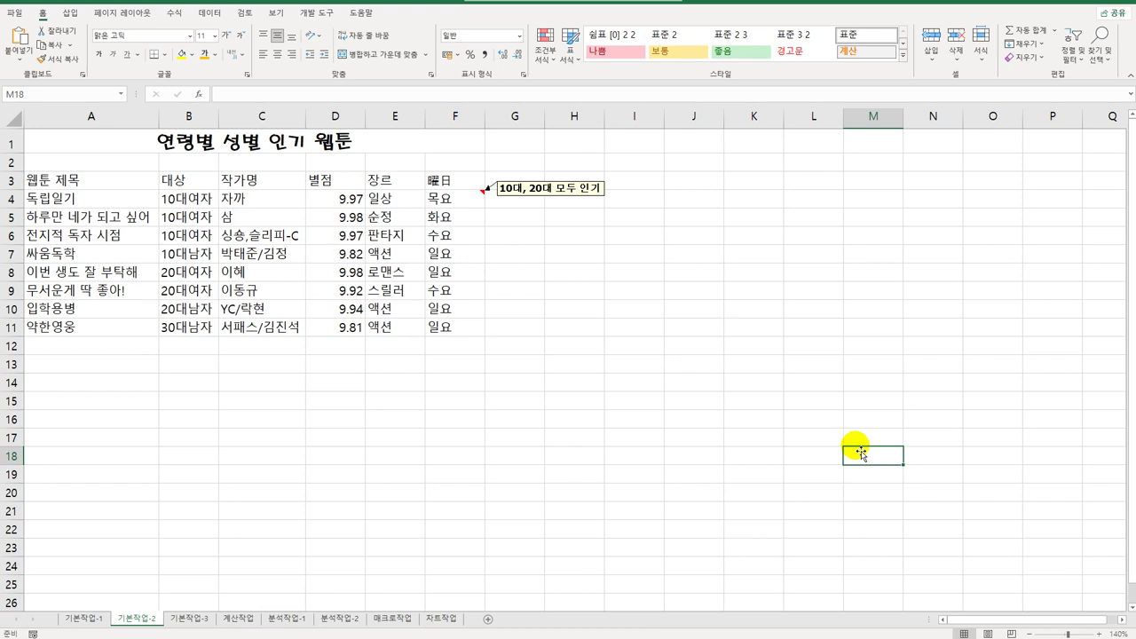
Apply the custom number format [빨강]"★" 0.00 to the ratings in D4:D11.
left_click(344, 200)
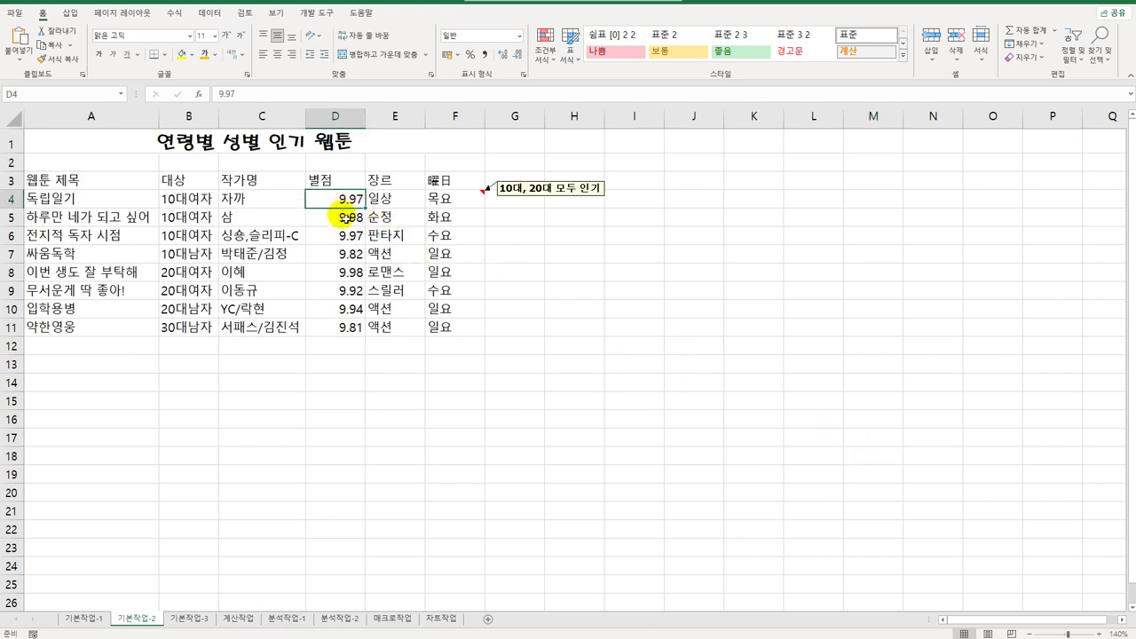
left_click_drag(344, 217, 331, 327)
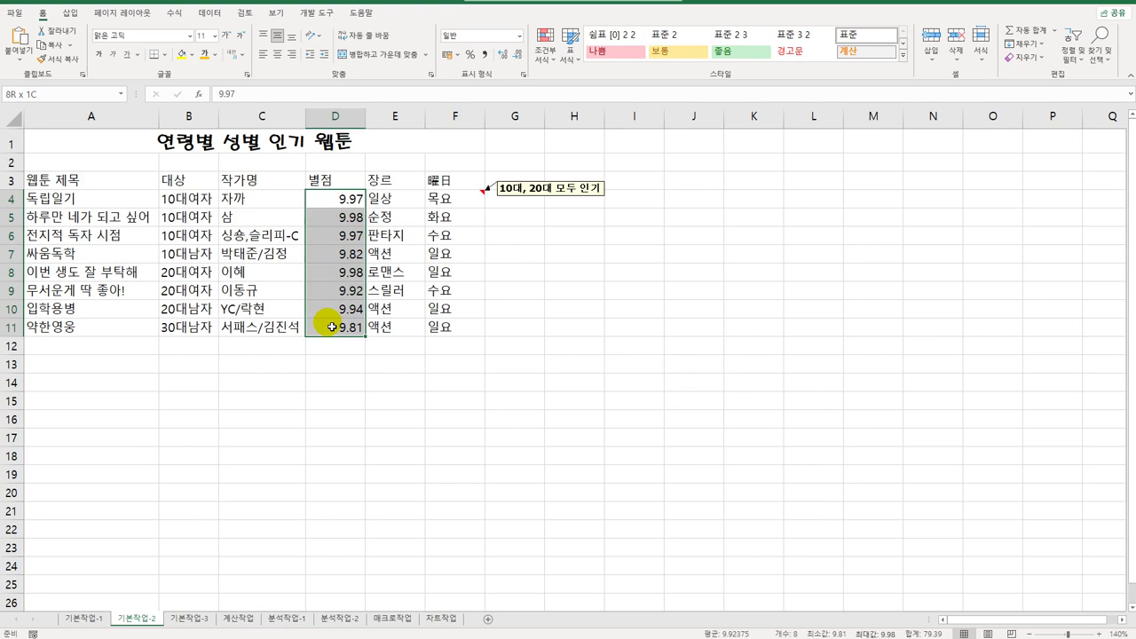
left_click_drag(331, 327, 331, 326)
right_click(347, 219)
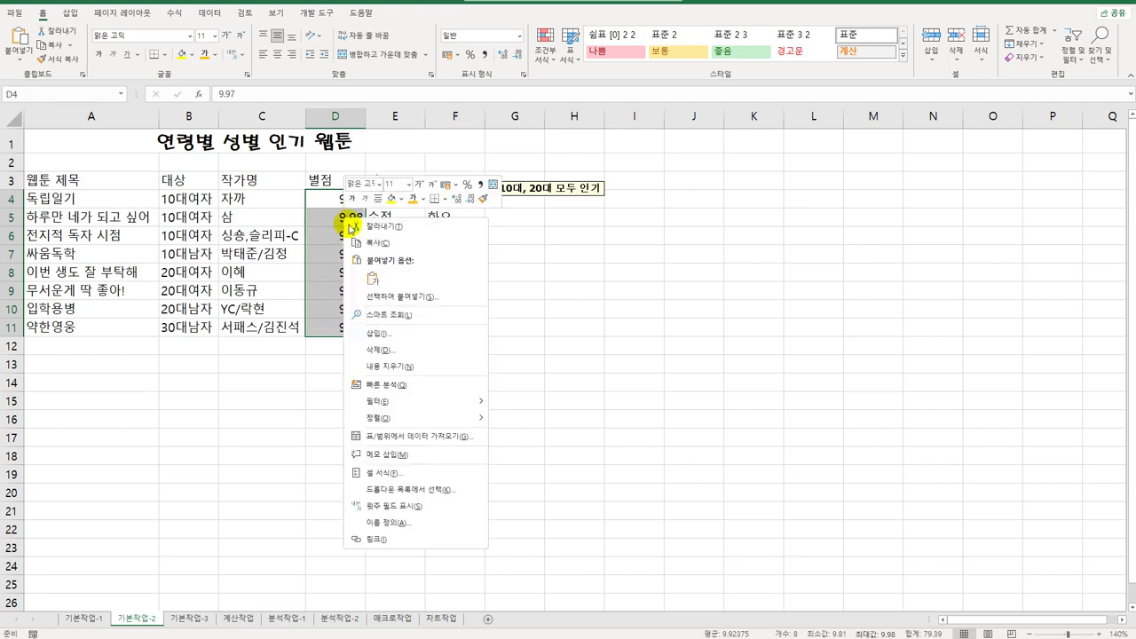
left_click(442, 483)
left_click_drag(505, 261, 781, 161)
left_click(621, 178)
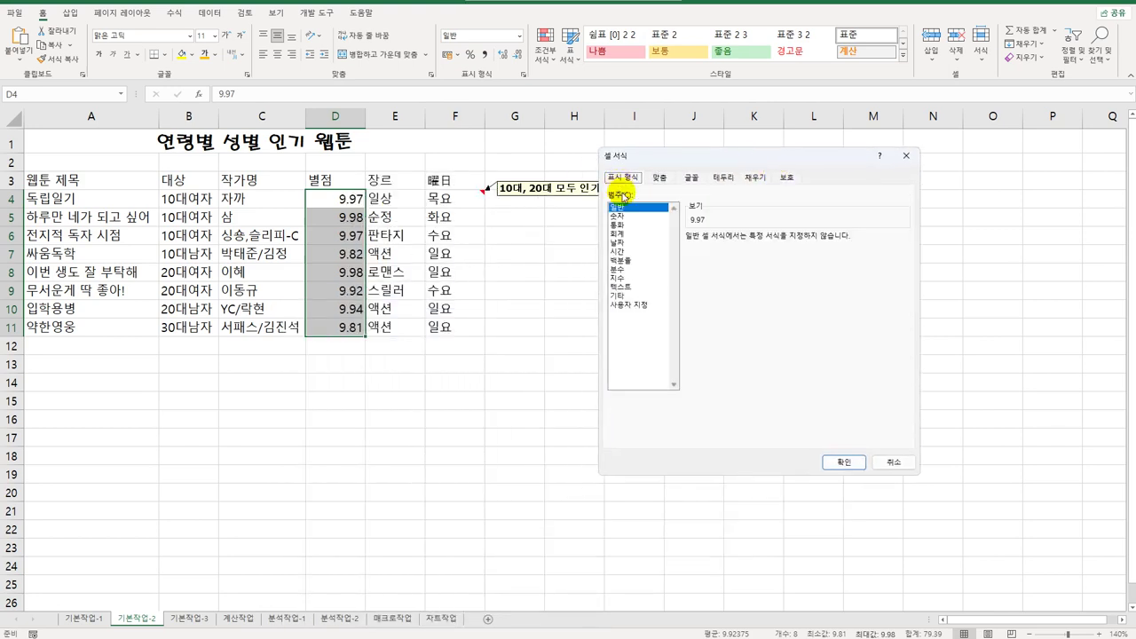
left_click(630, 304)
left_click_drag(721, 251, 676, 247)
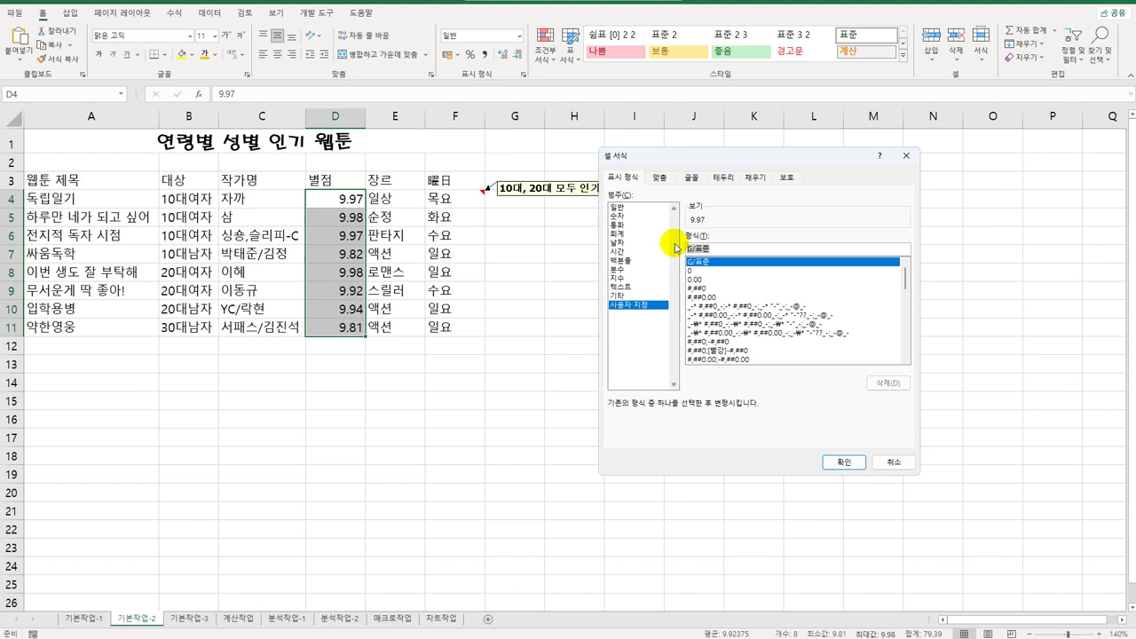
key("BackSpace")
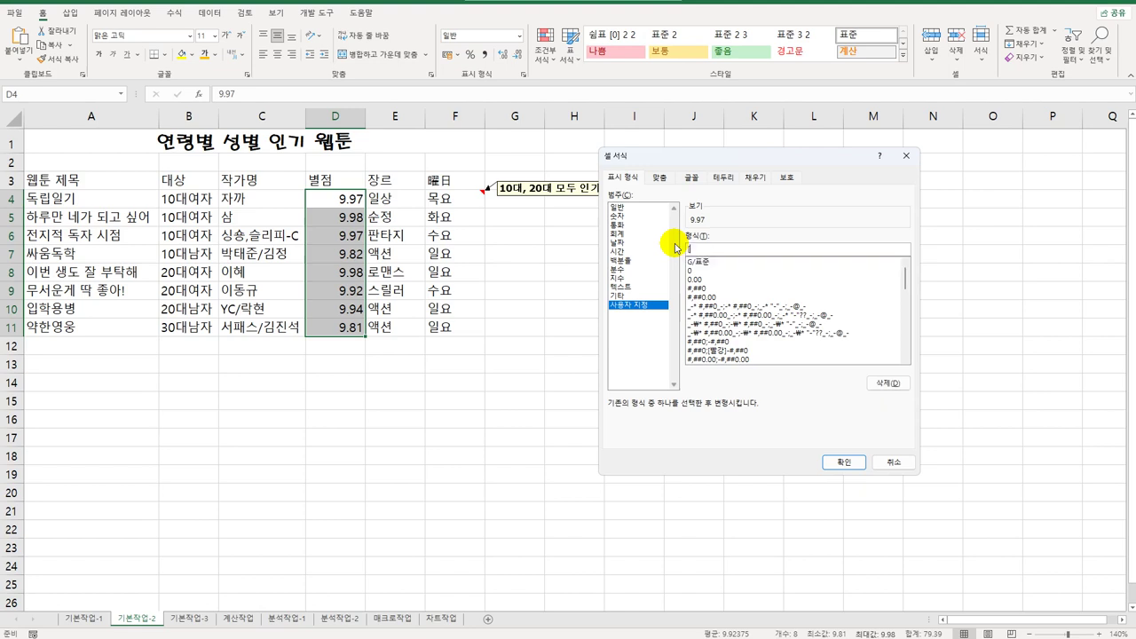
type("ㅁ")
type("[빨강]")
type("\"ㅁ")
key("Hangul_Hanja")
left_click(743, 399)
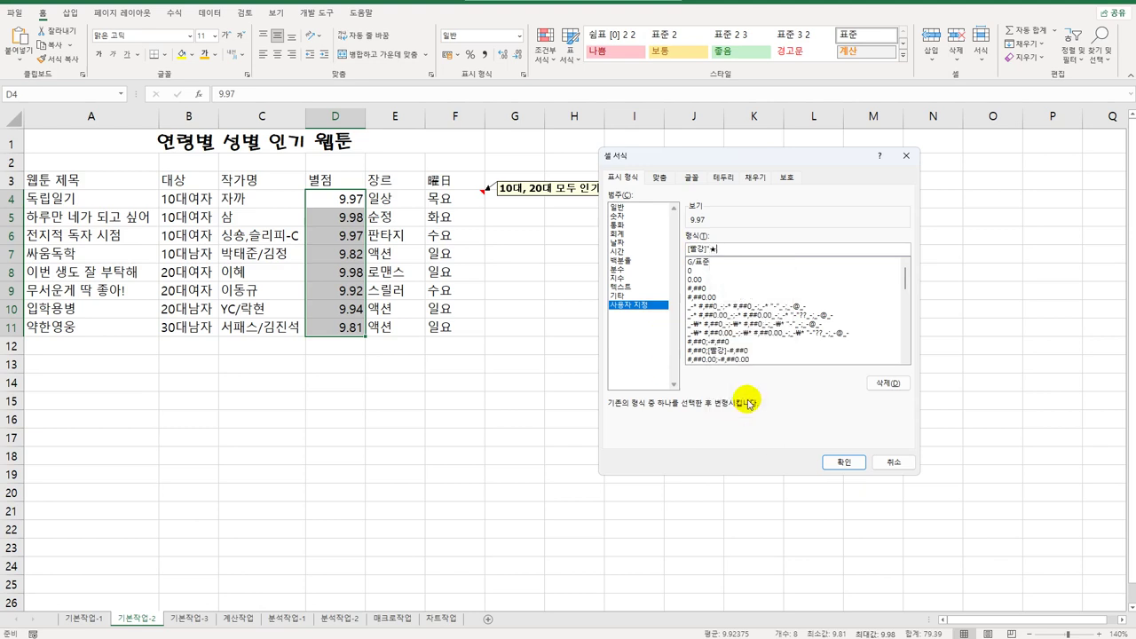
type("\" 0.00")
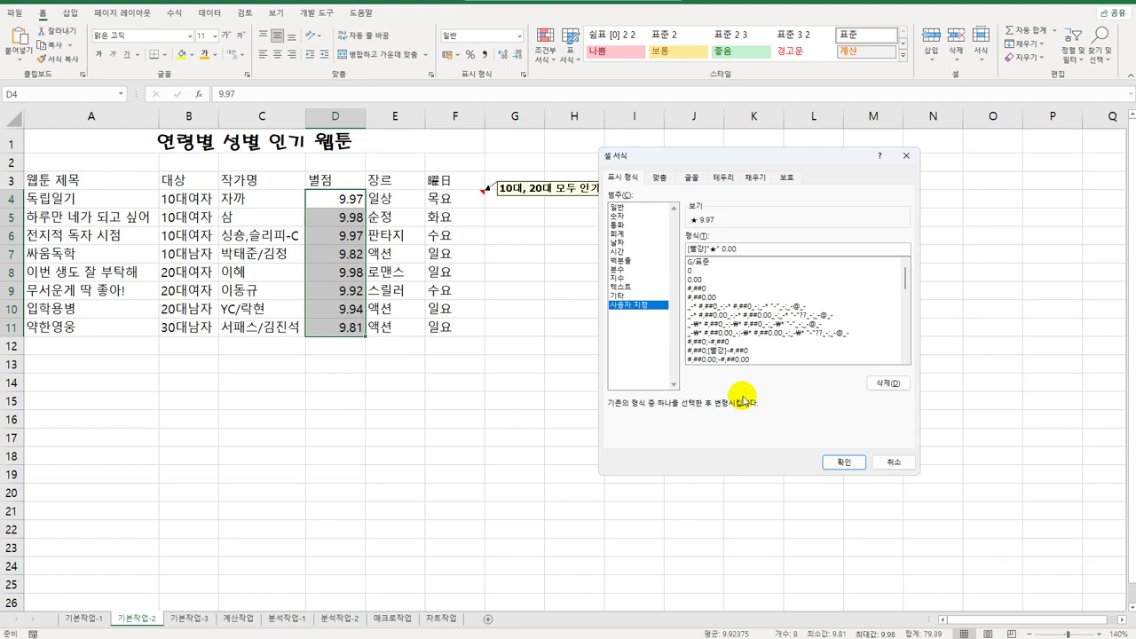
left_click(845, 462)
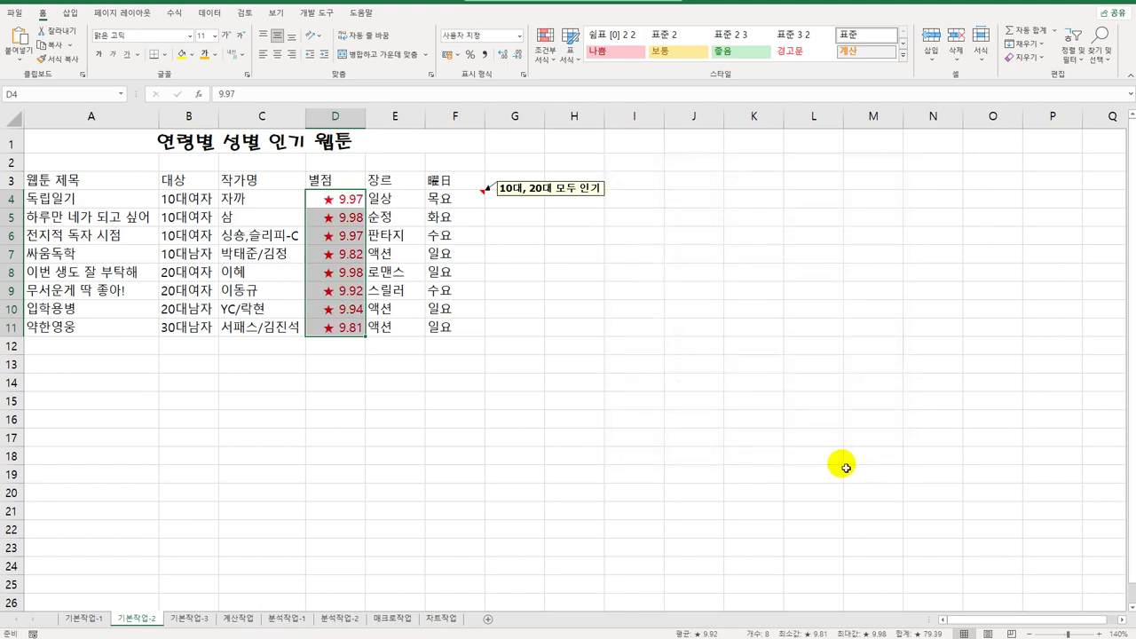
Apply the custom number format @"웹툰" to the weekday cells F4:F11.
left_click_drag(448, 199, 446, 327)
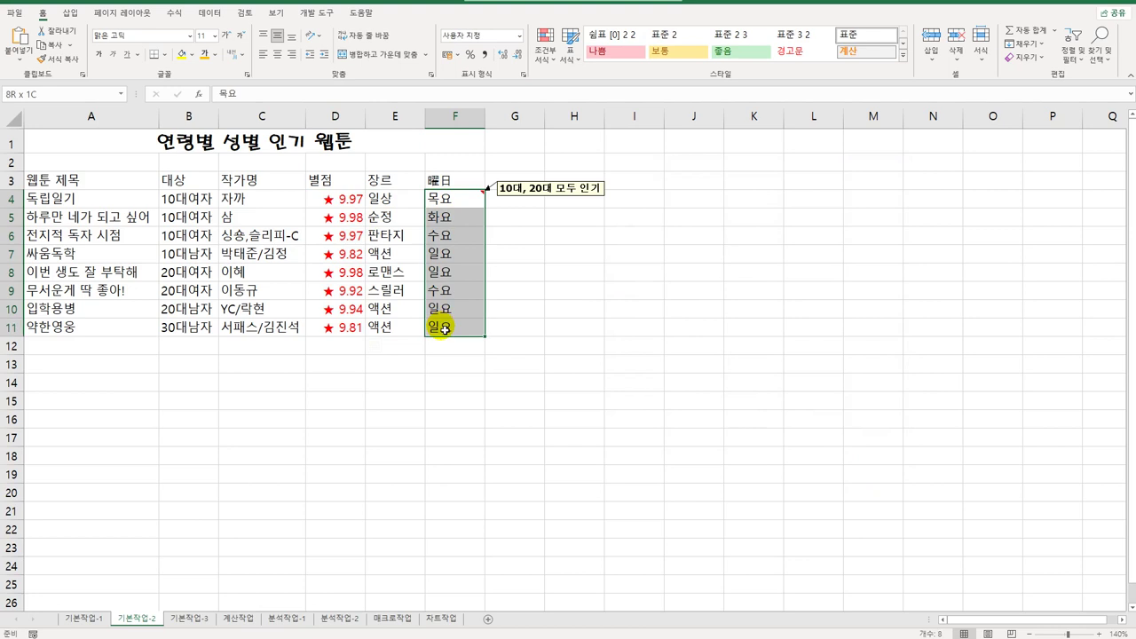
right_click(453, 217)
left_click(545, 529)
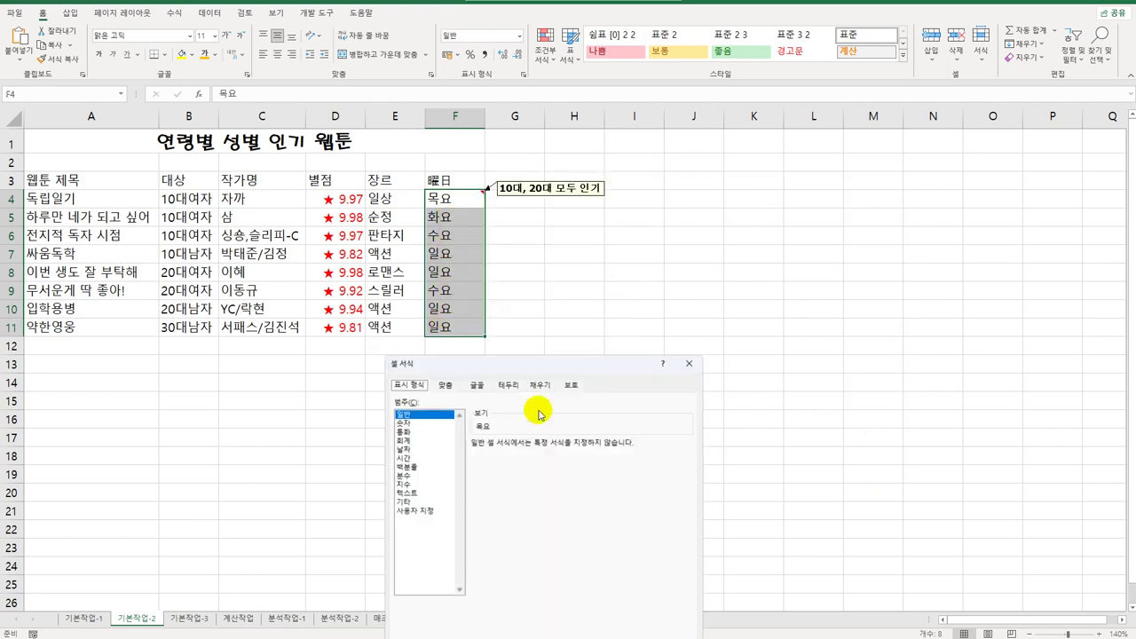
left_click_drag(532, 359, 765, 147)
left_click(648, 295)
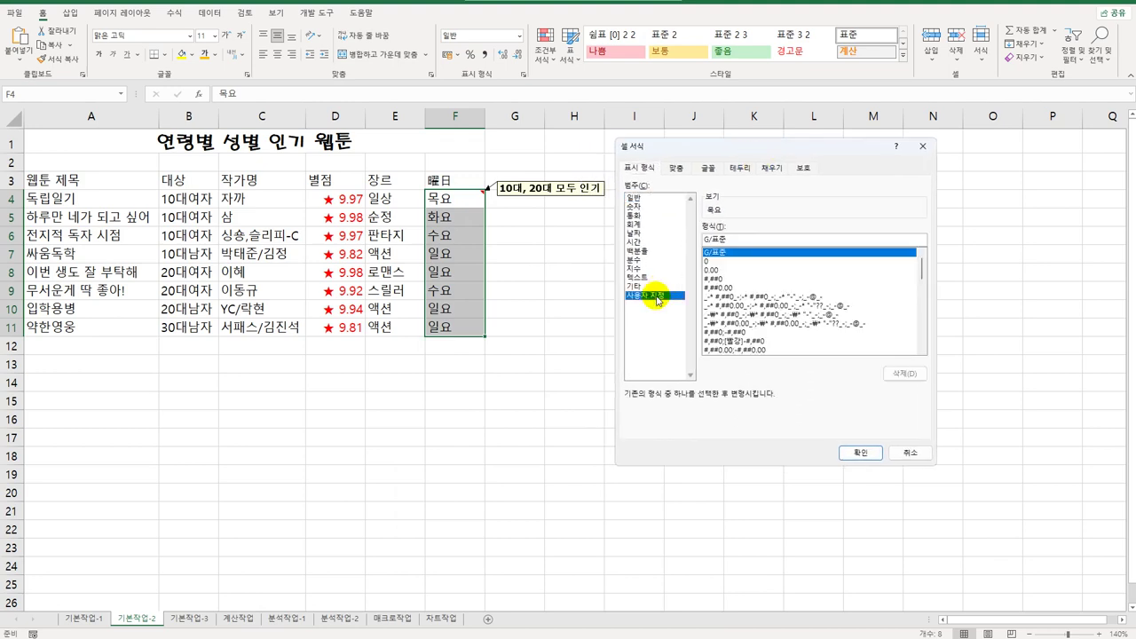
left_click_drag(768, 246, 618, 244)
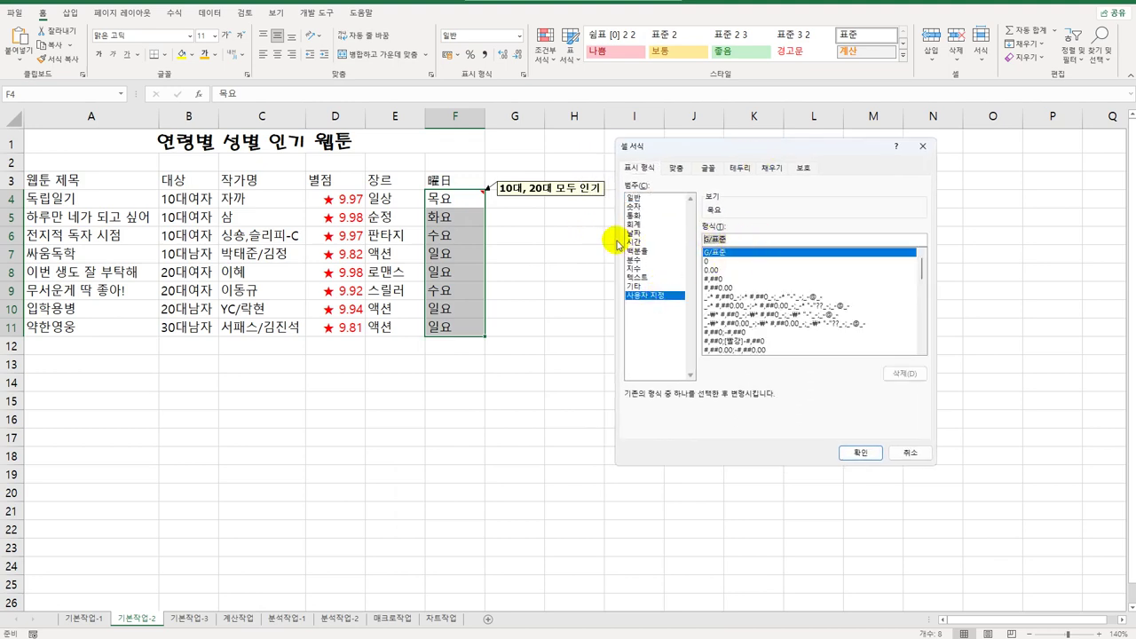
type("@\"ㅇ")
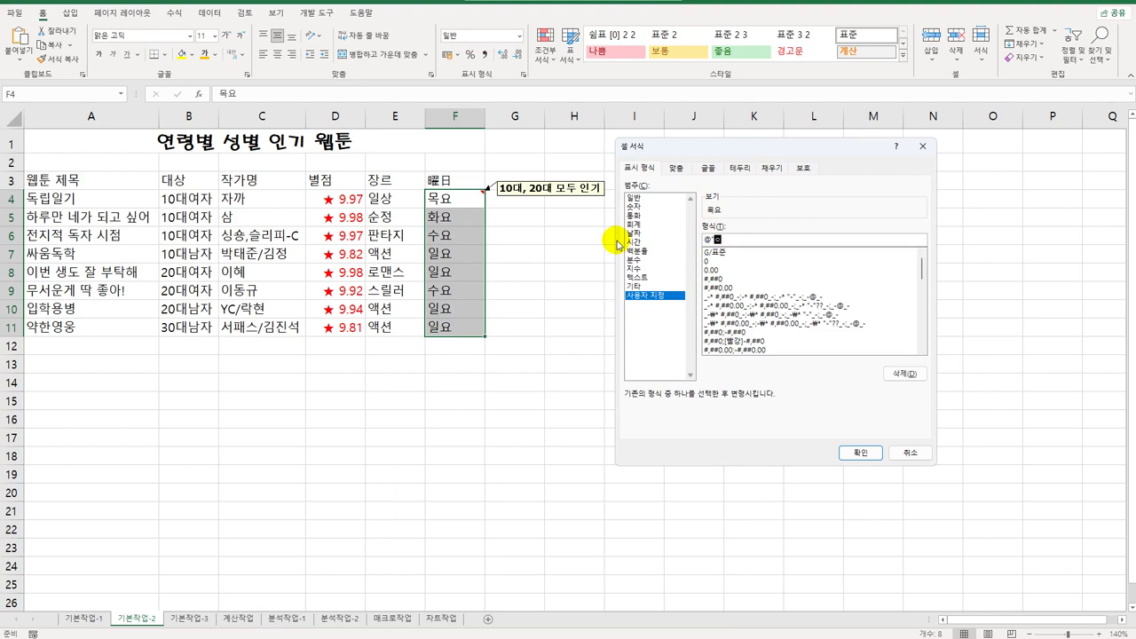
type("웹툰\"")
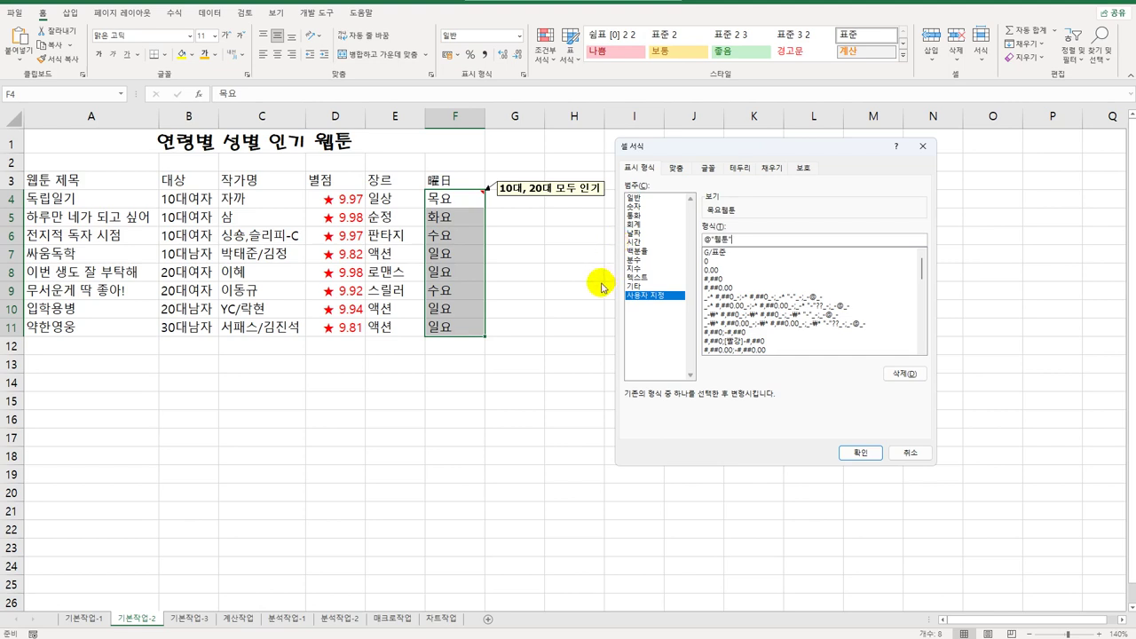
left_click(860, 452)
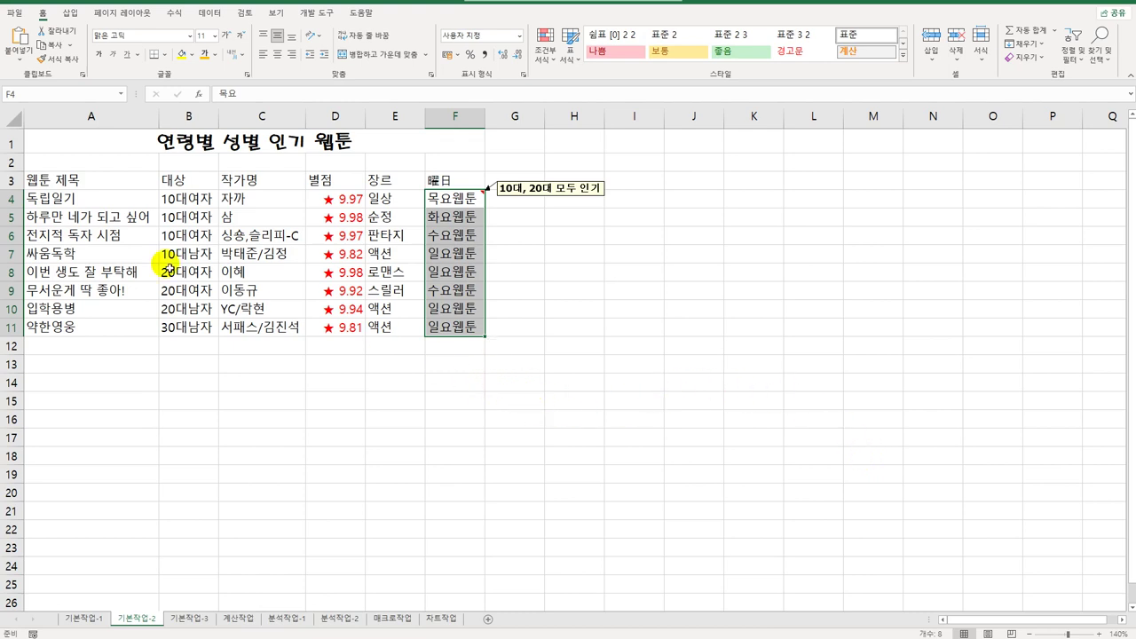
Apply all borders (모든 테두리) to the table A3:F11 and center its contents horizontally.
left_click_drag(116, 181, 440, 325)
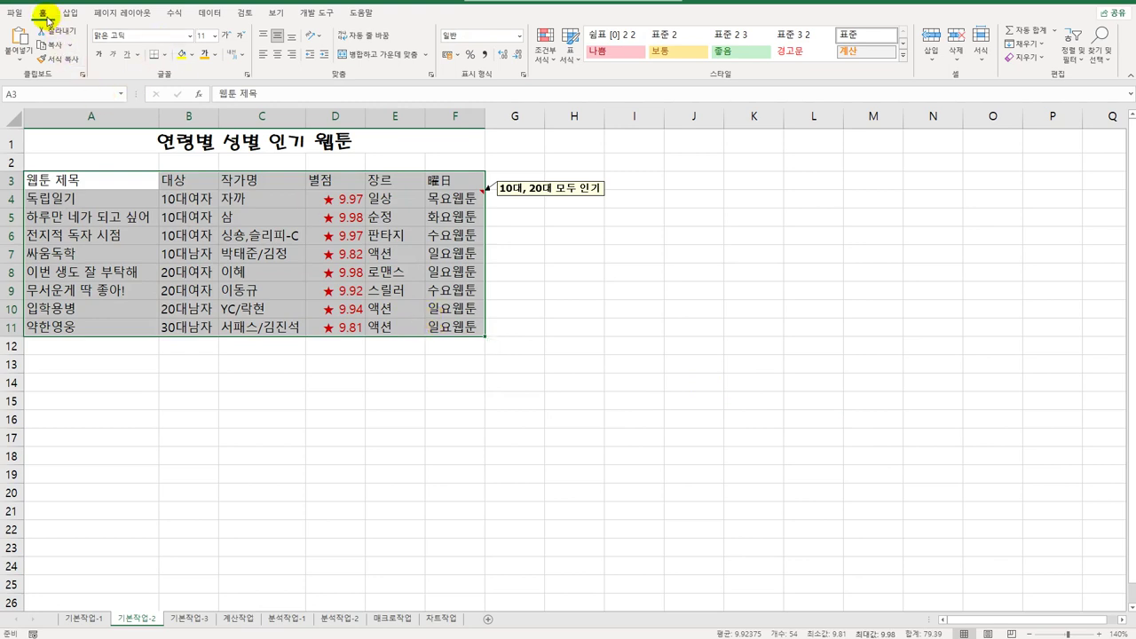
left_click(163, 55)
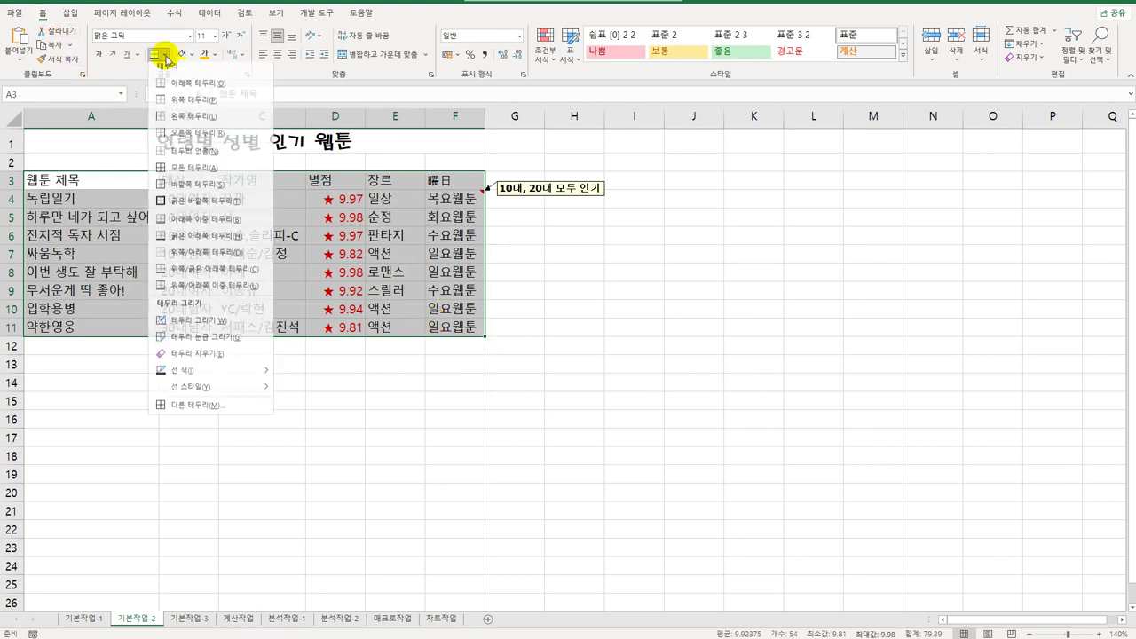
left_click(195, 172)
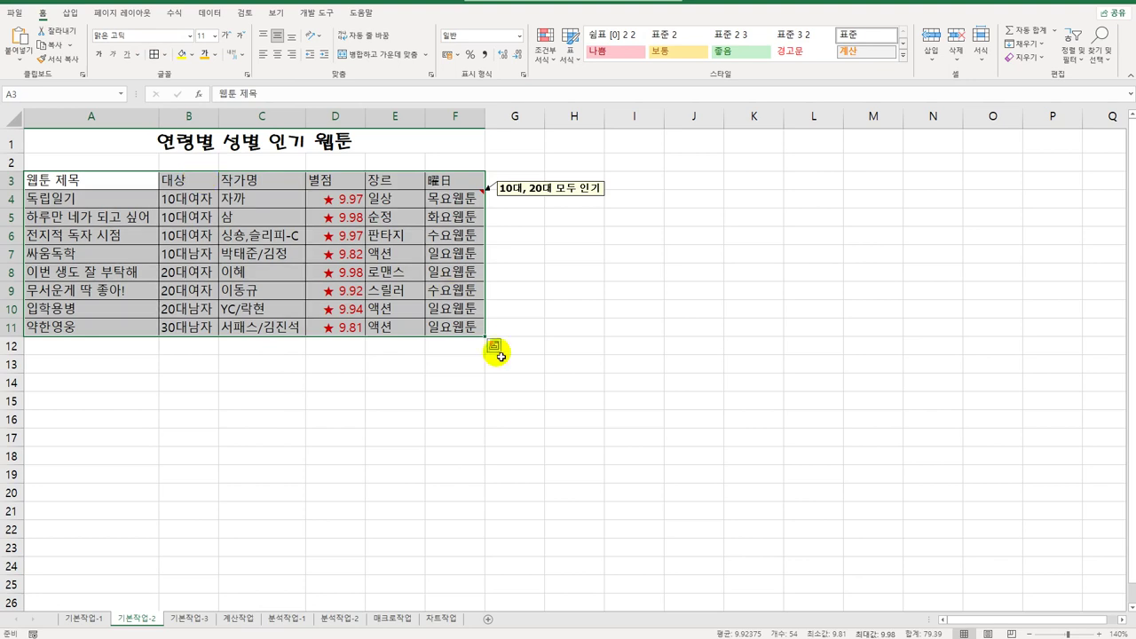
left_click(465, 328)
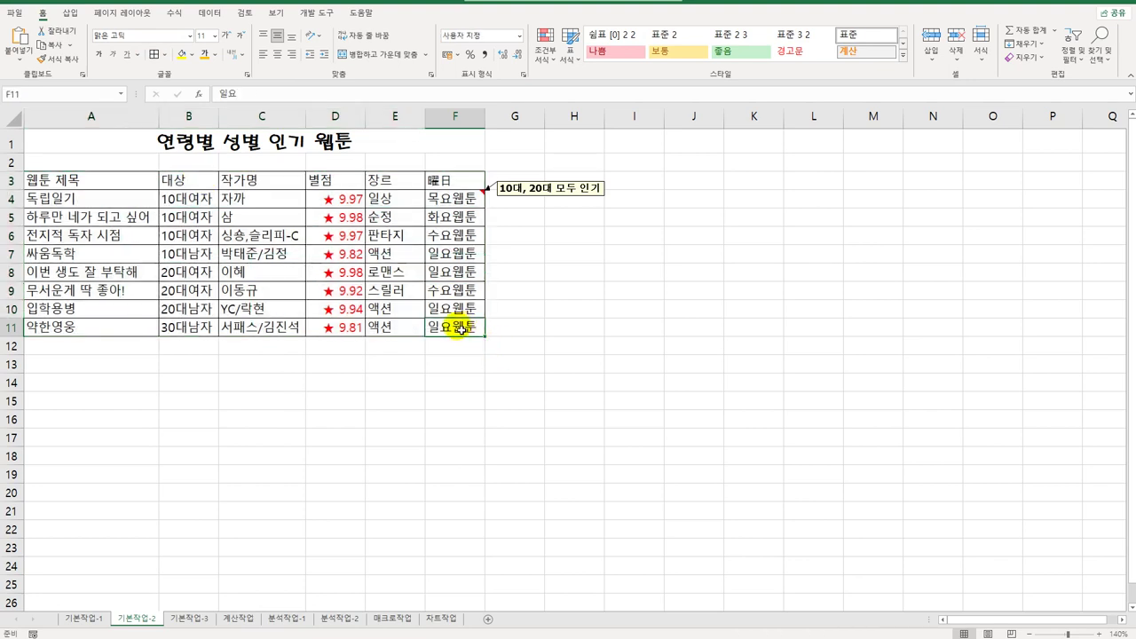
left_click_drag(80, 183, 439, 331)
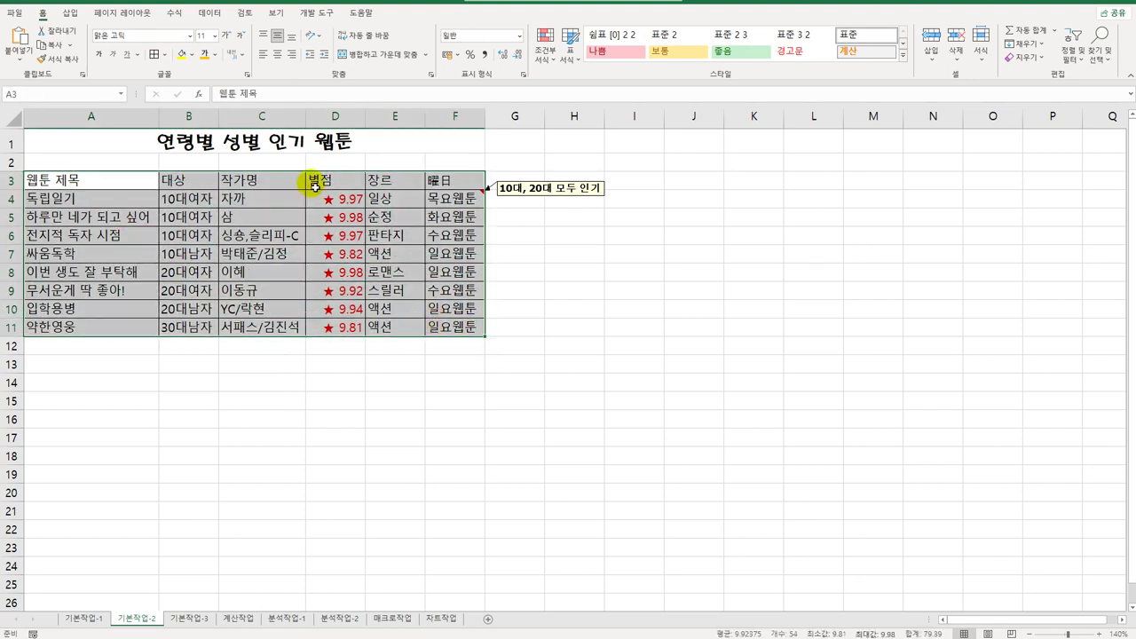
left_click(278, 55)
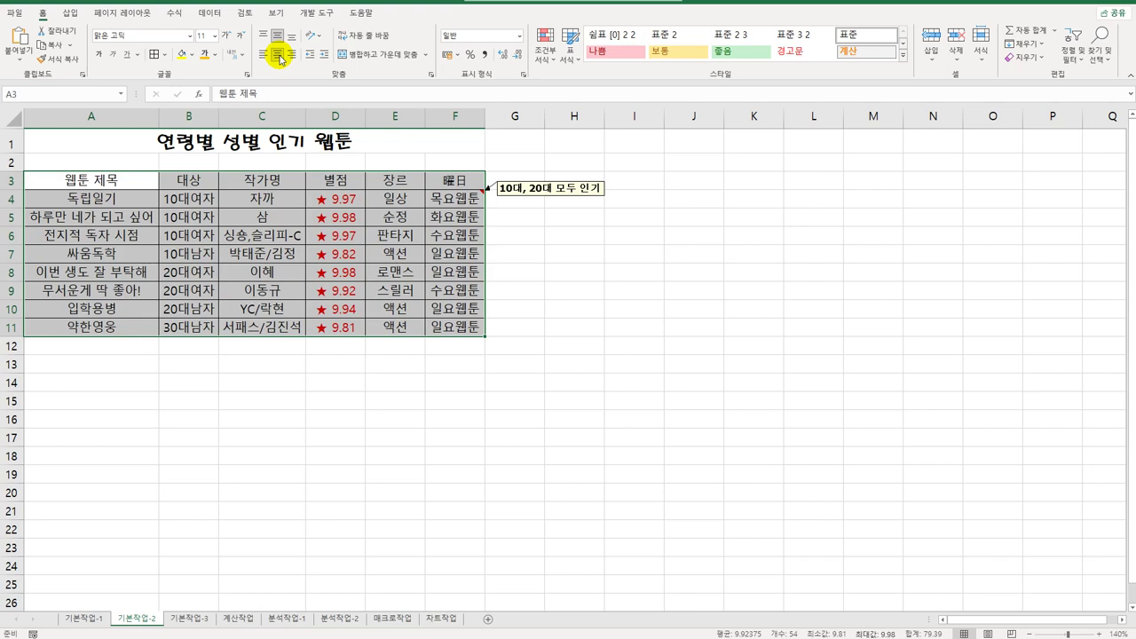
On sheet 기본작업-3, create a new conditional formatting rule for A4:G16 that uses a formula to determine the cells.
left_click(190, 618)
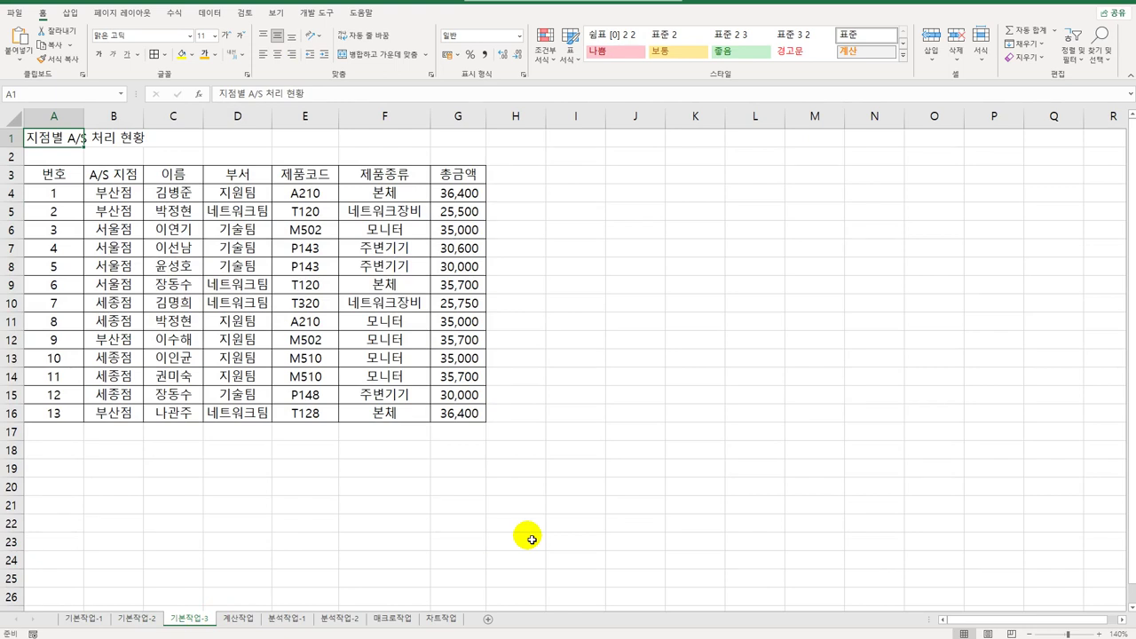
left_click_drag(54, 173, 454, 173)
left_click(77, 197)
left_click_drag(77, 199, 455, 419)
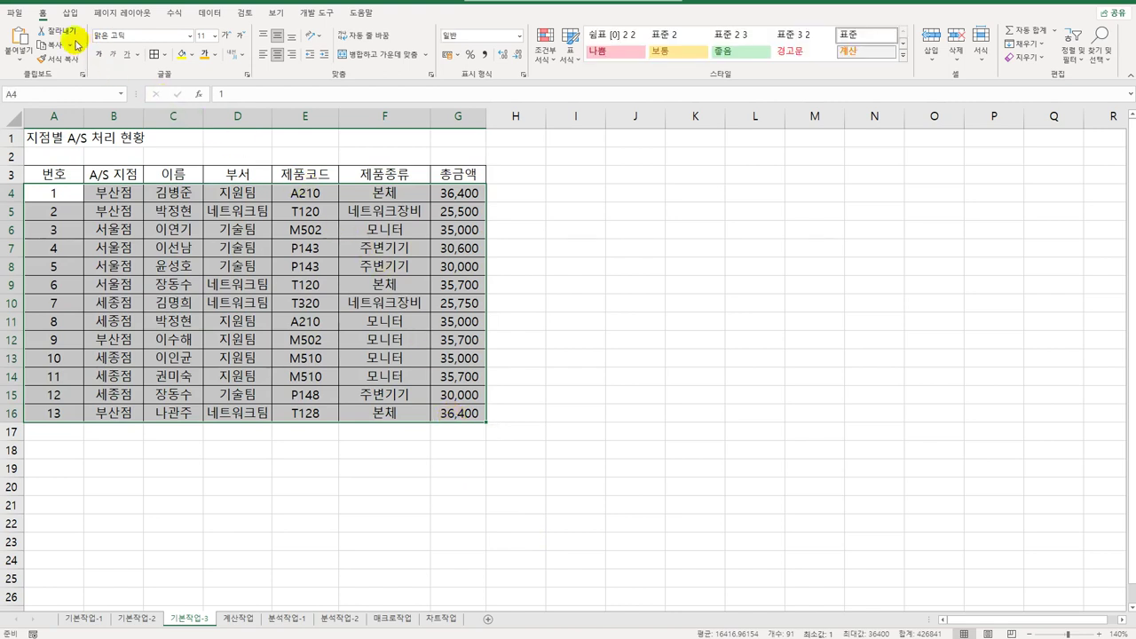
left_click(544, 50)
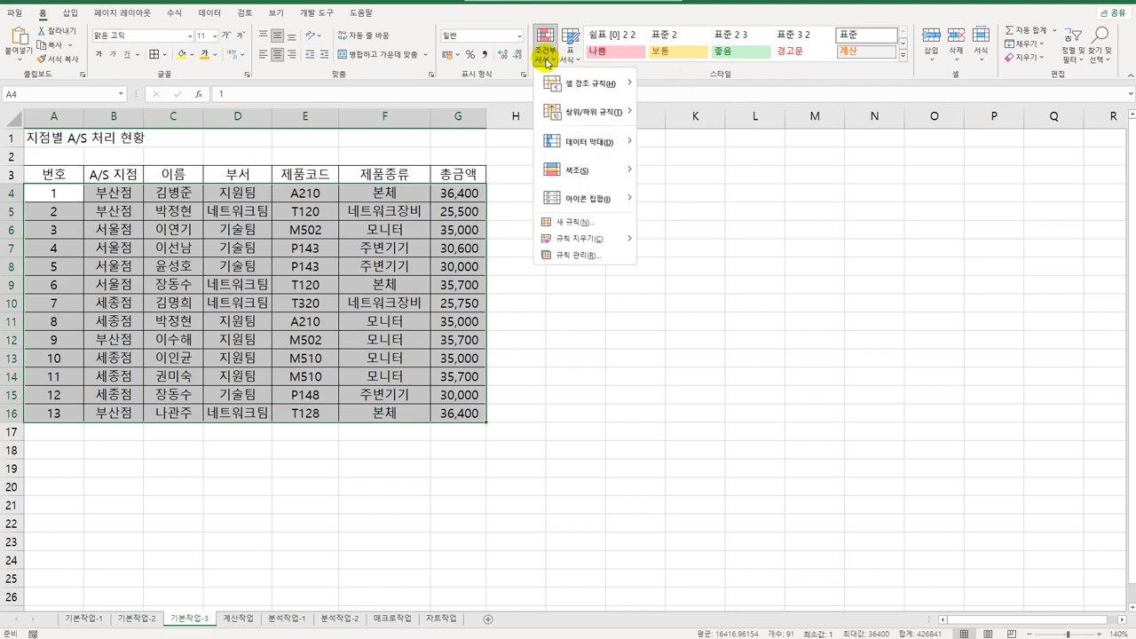
left_click(590, 221)
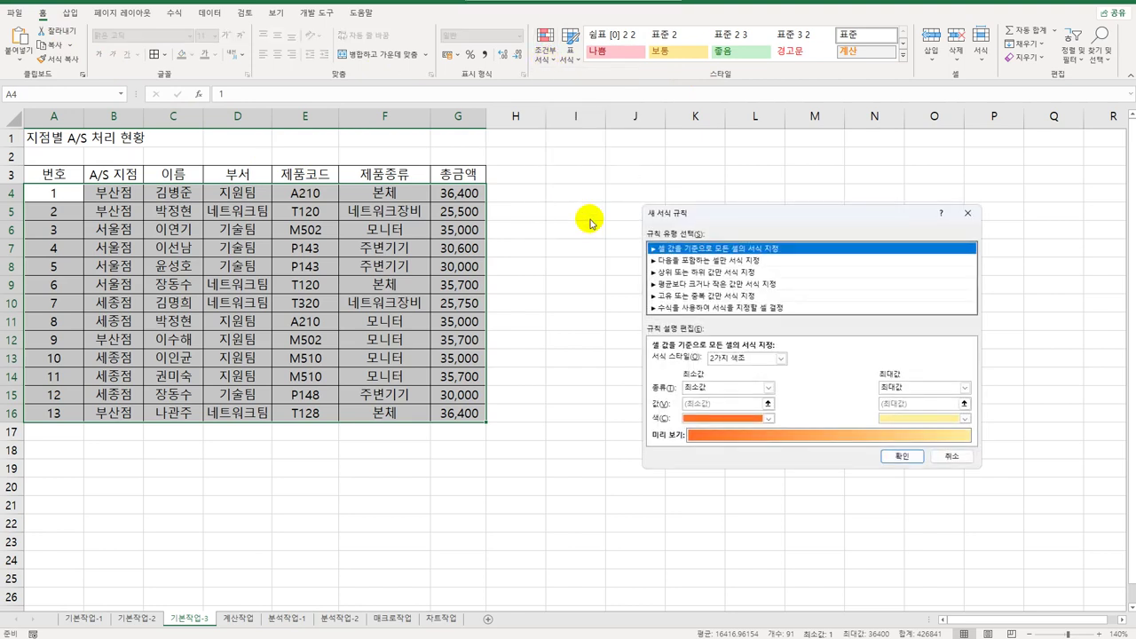
left_click(687, 308)
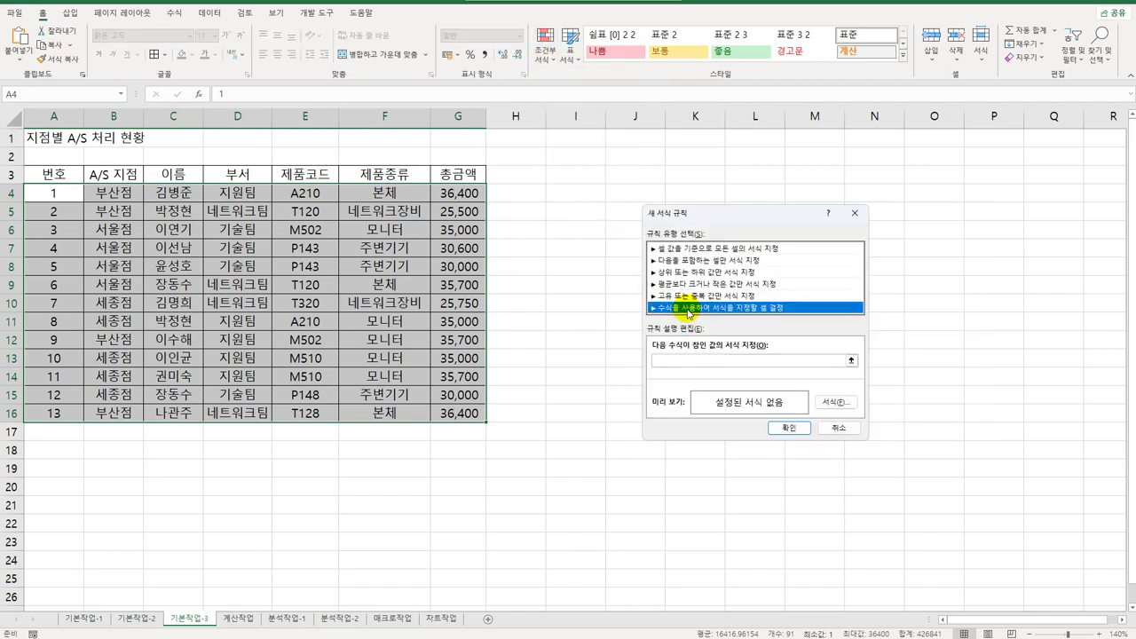
Set the rule's formula to =$G4<average($G$4:$G$16).
left_click(695, 362)
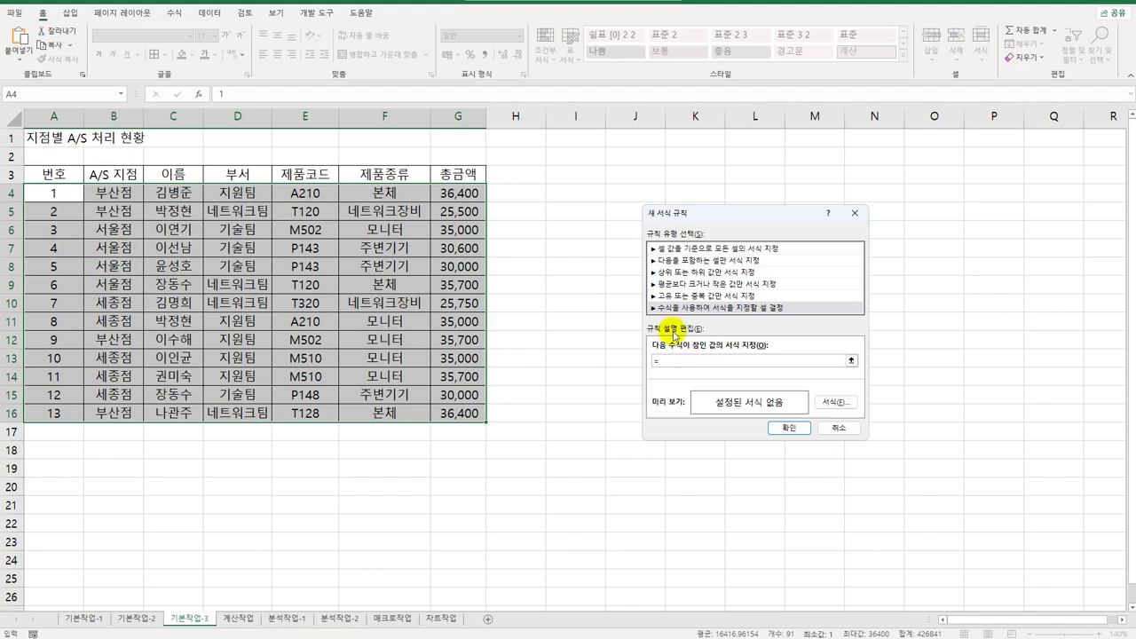
left_click(469, 192)
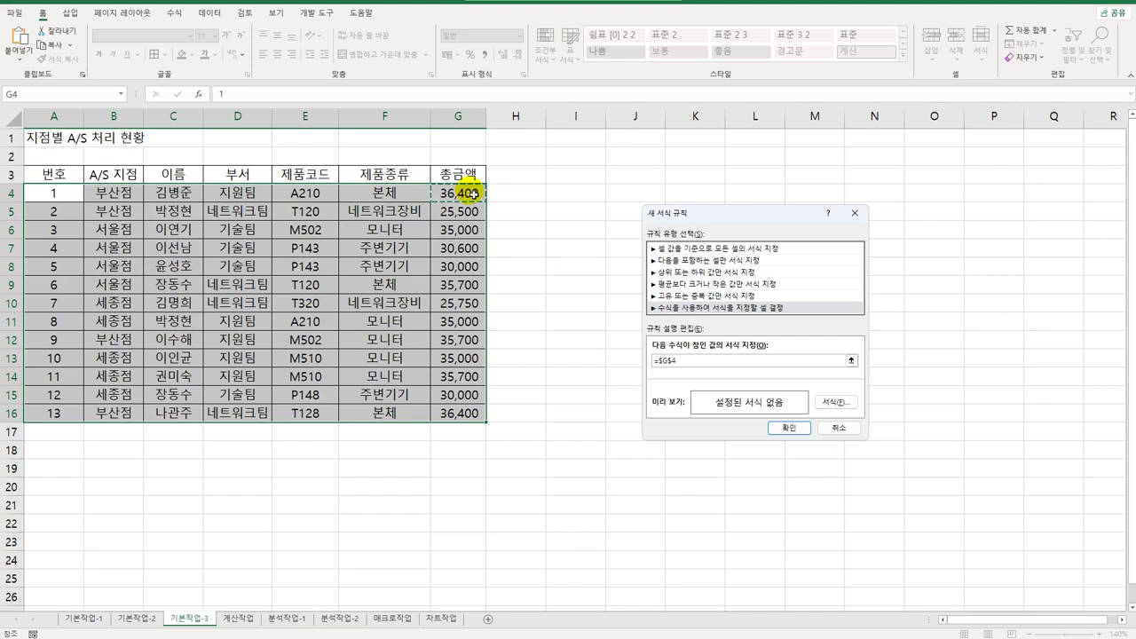
key("F4")
key("F4")
type(">")
type("ave")
type("rage")
type("(")
left_click_drag(476, 193, 480, 415)
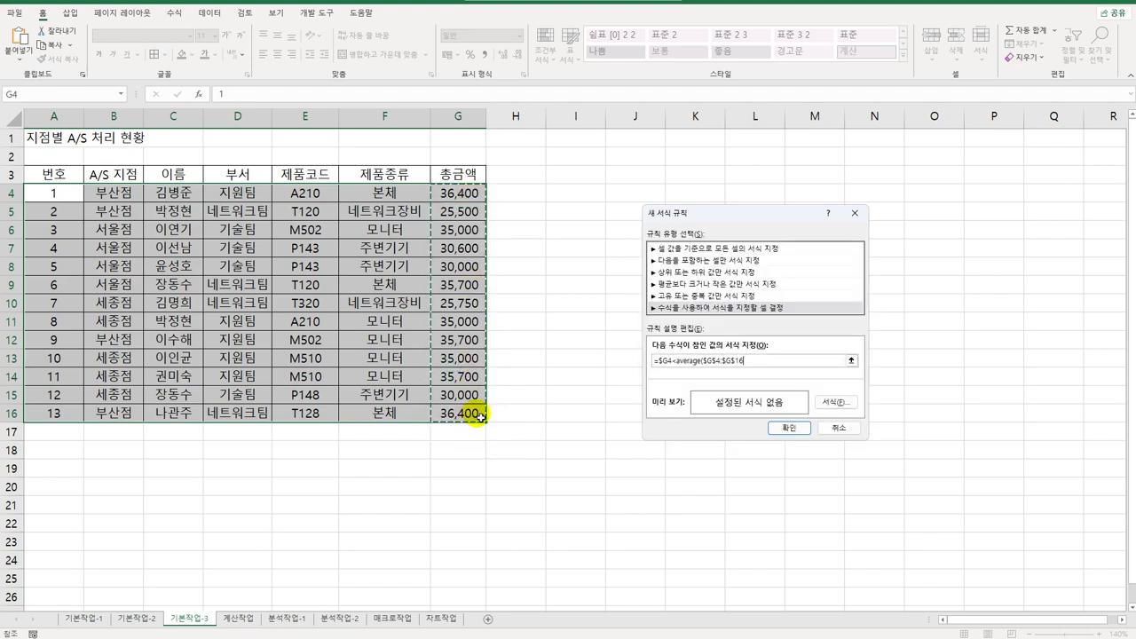
type(")")
Give the rule a bold (굵게) font style with the standard blue font color and apply it to the table.
left_click(835, 402)
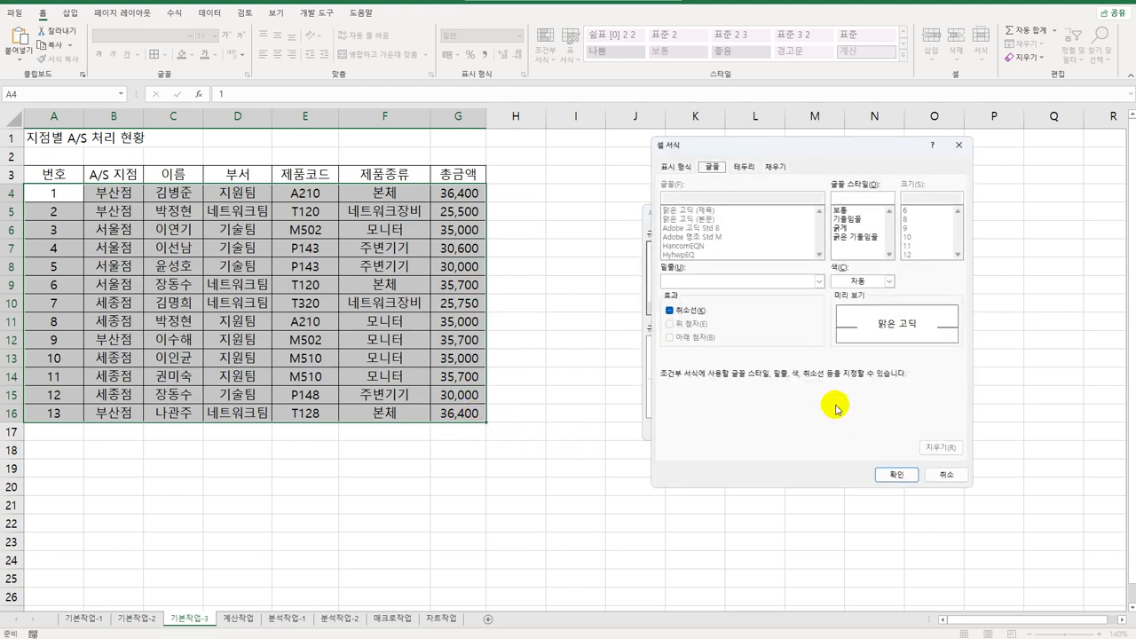
left_click(857, 228)
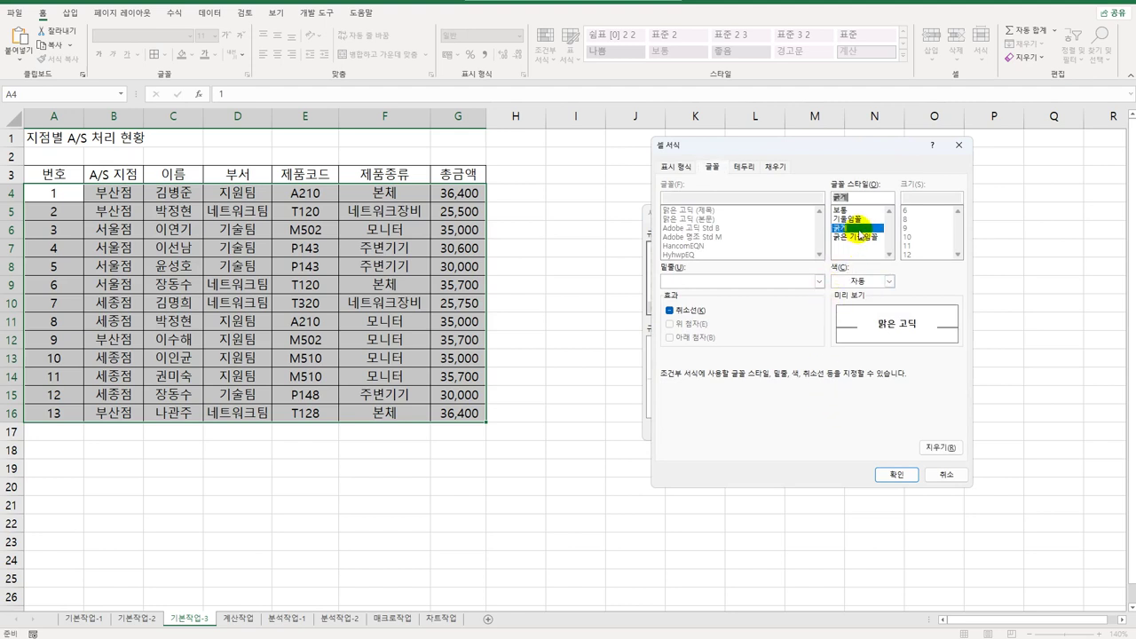
left_click(889, 280)
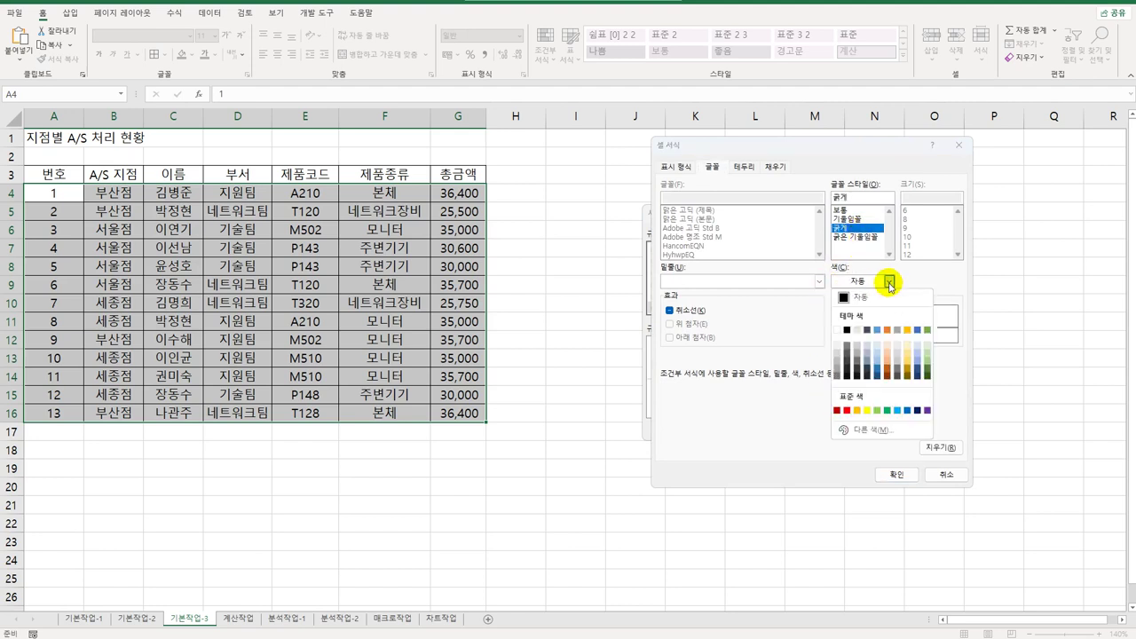
left_click(907, 411)
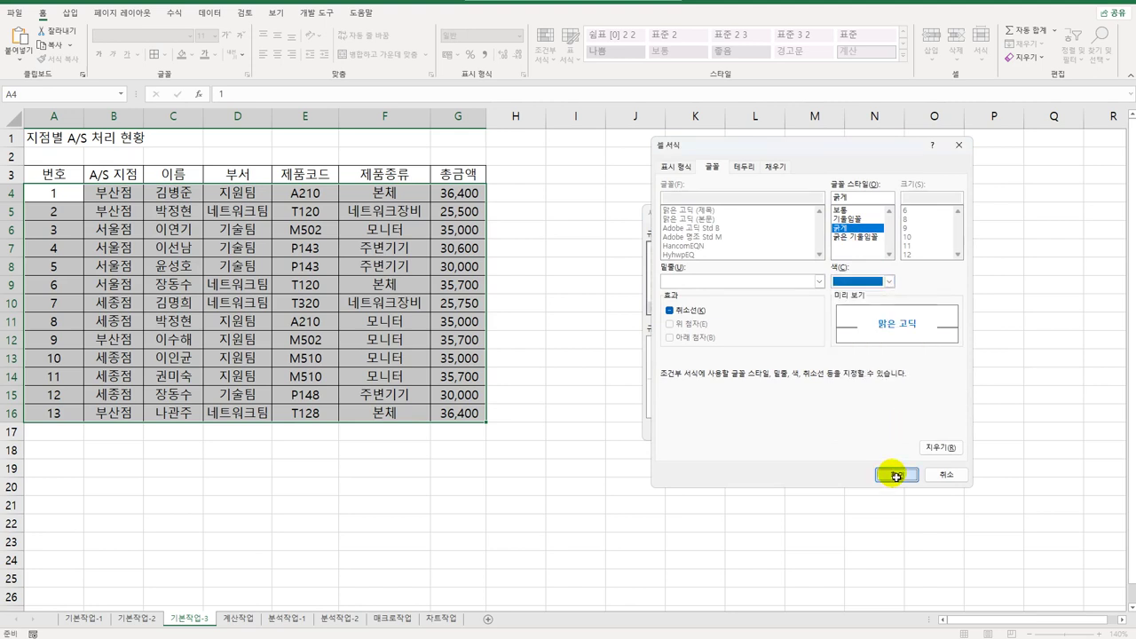
left_click(895, 473)
left_click(790, 429)
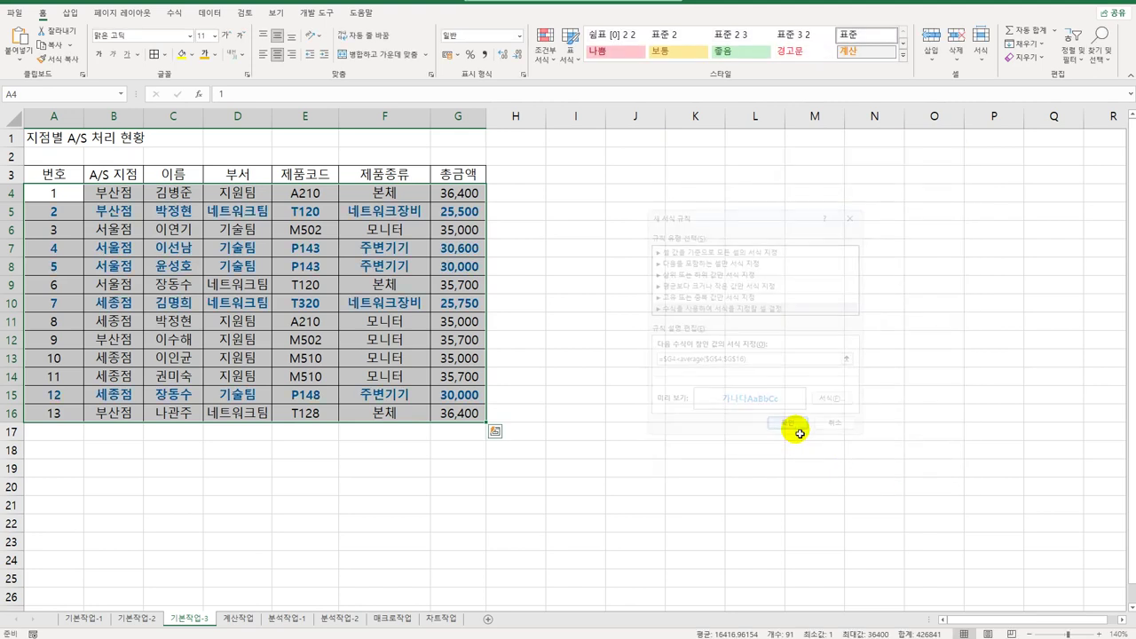
left_click(477, 416)
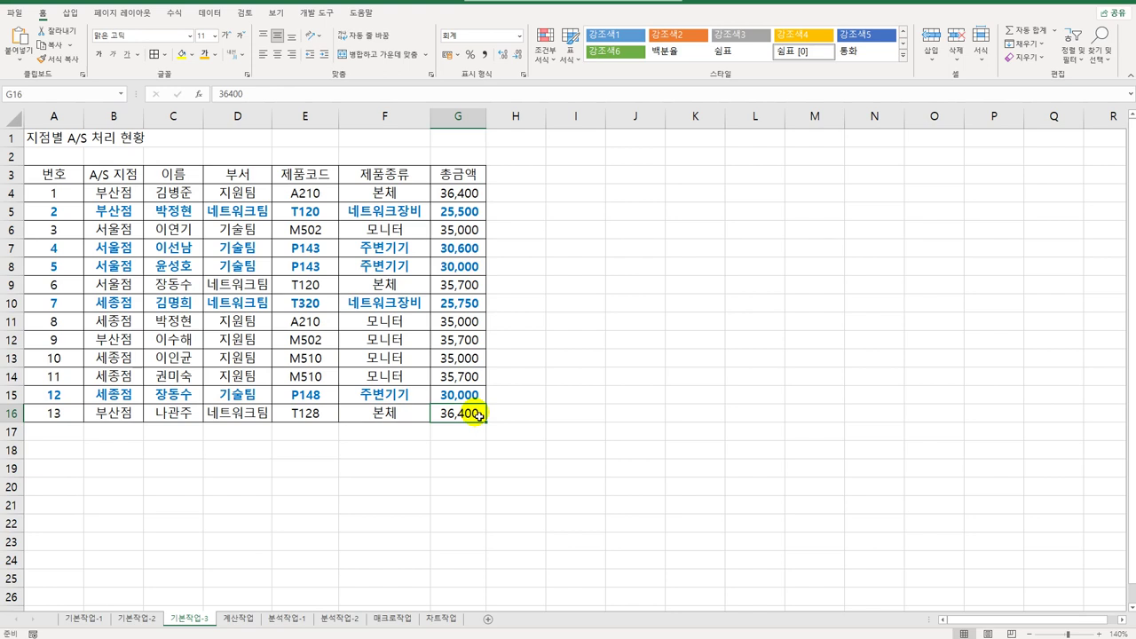
On sheet 계산작업, begin an AND formula in E3 with the condition C3>=AVERAGE($C$3:$C$12).
left_click(236, 619)
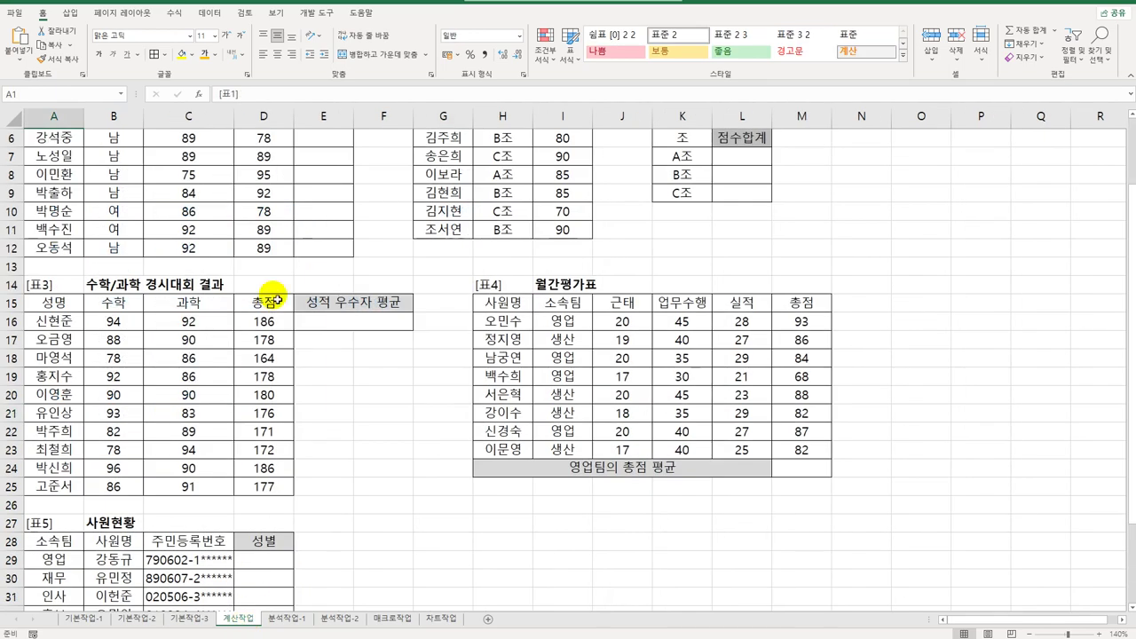
scroll(277, 301, "up", 2)
left_click(327, 178)
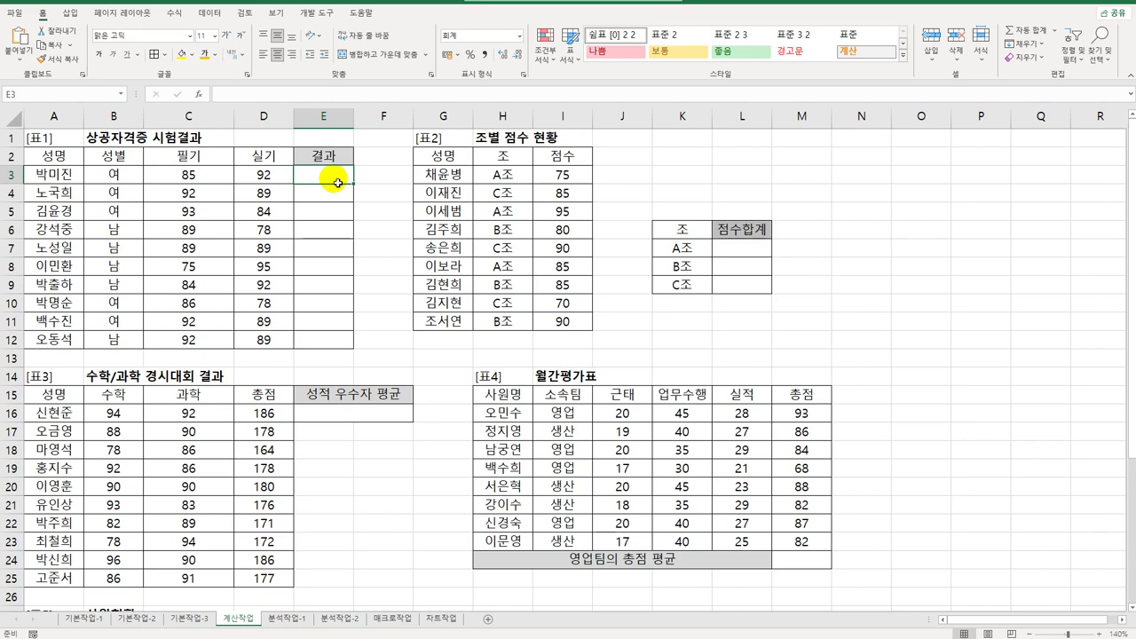
type("=")
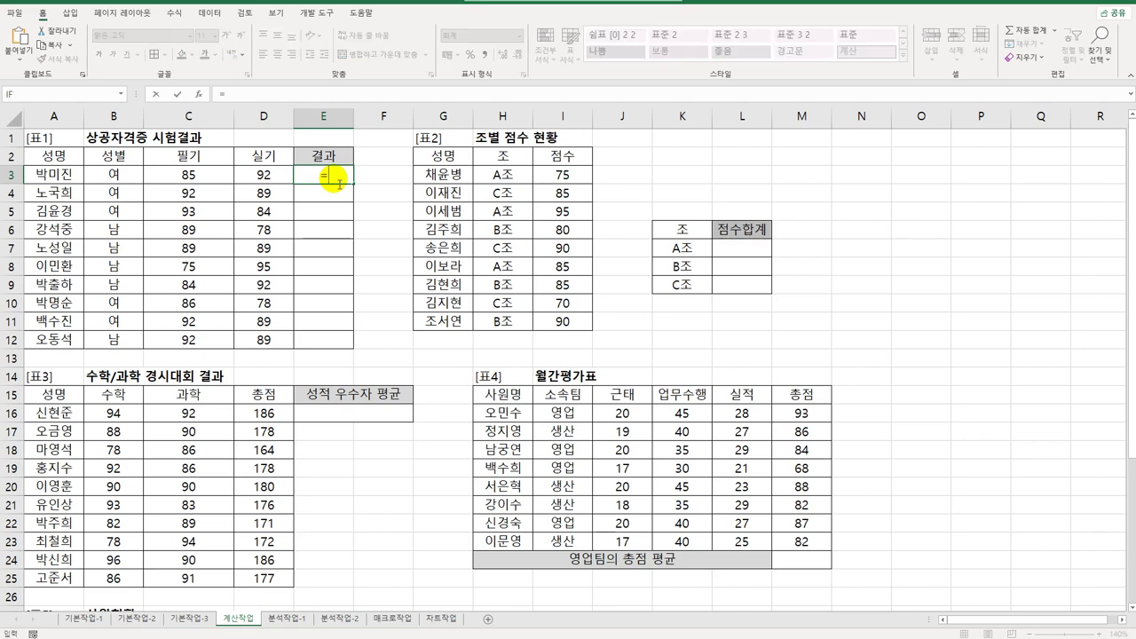
type("and(D3")
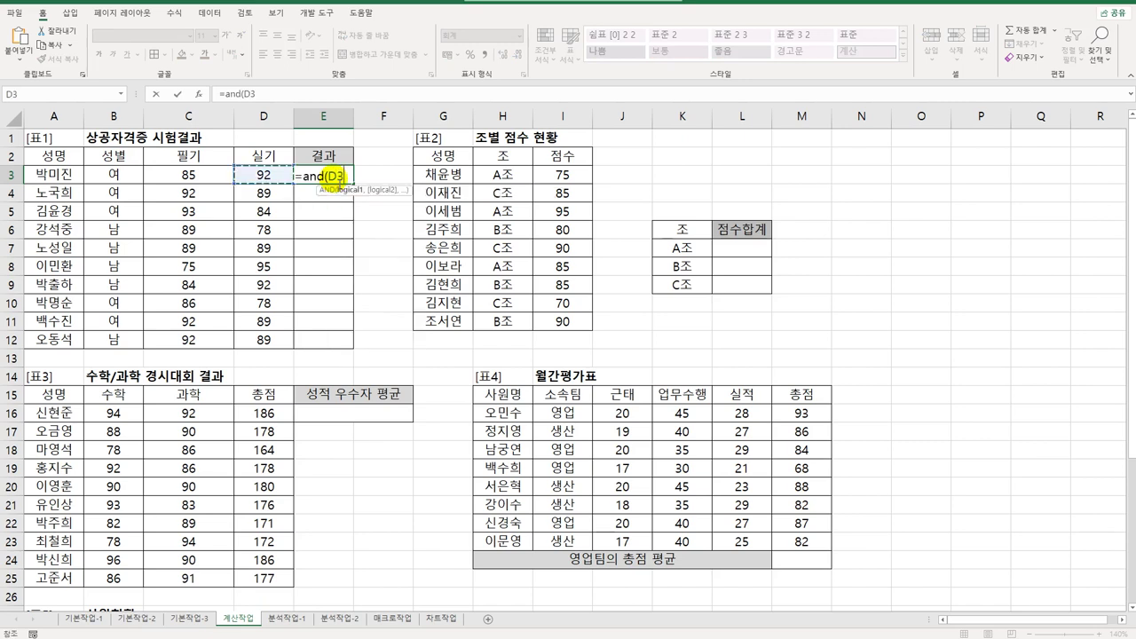
key("Left")
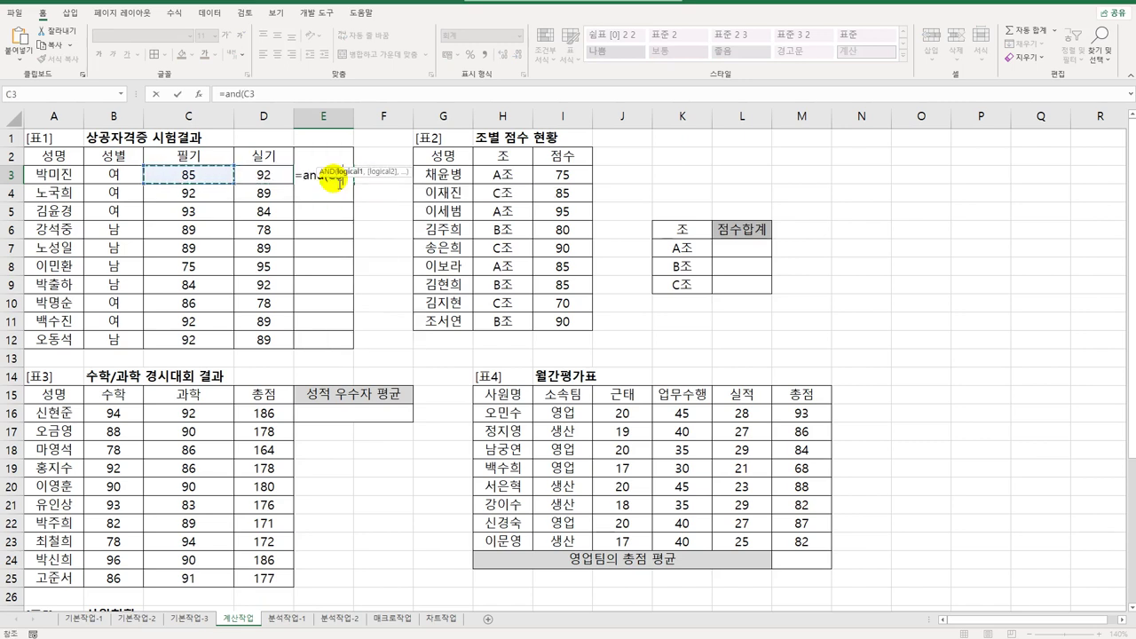
type(">=ave")
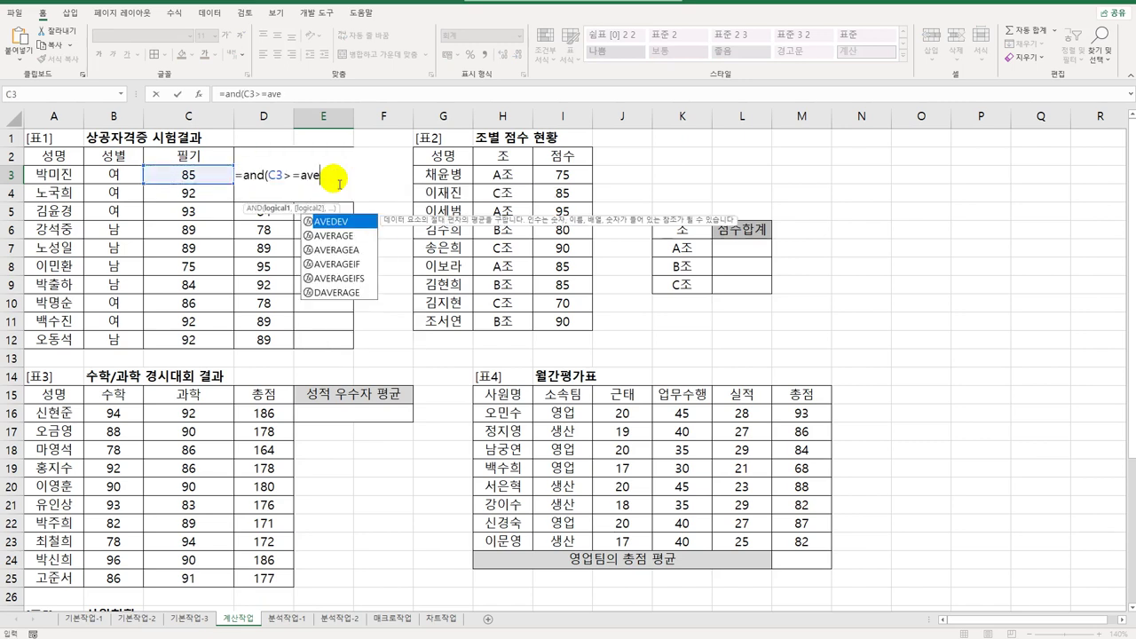
key("Down")
key("Tab")
left_click(184, 175)
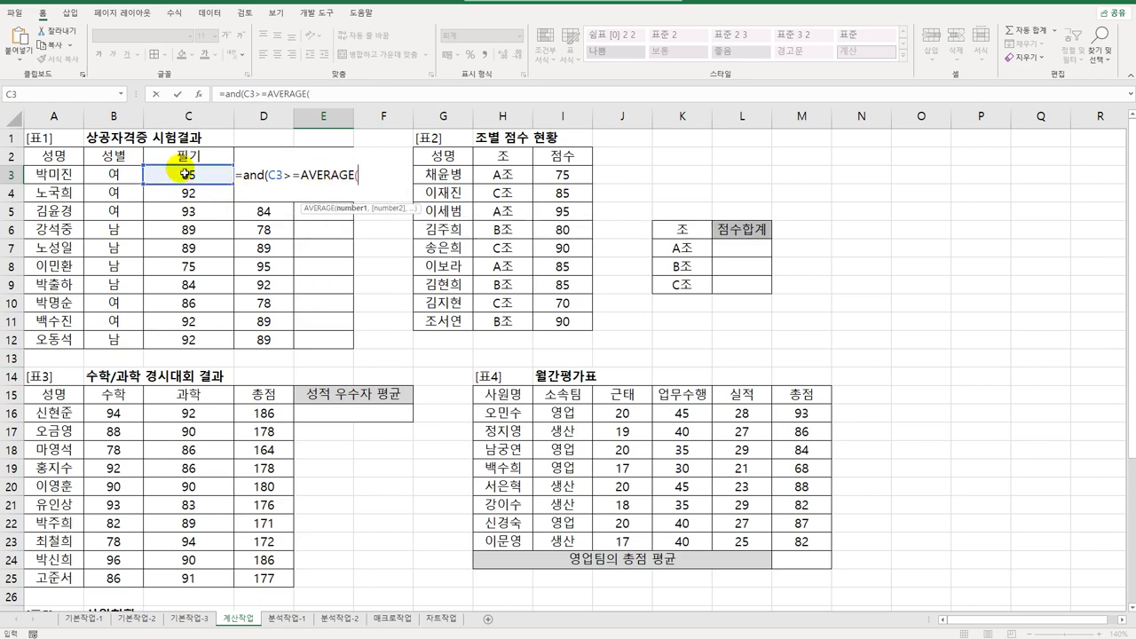
left_click_drag(183, 176, 187, 339)
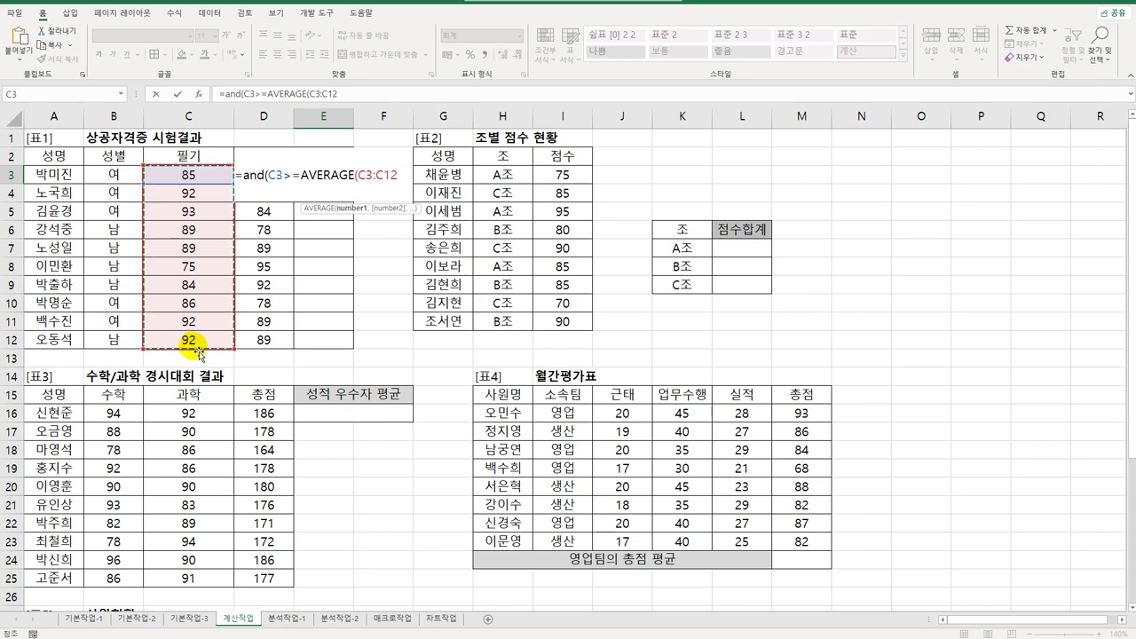
key("F4")
type(")")
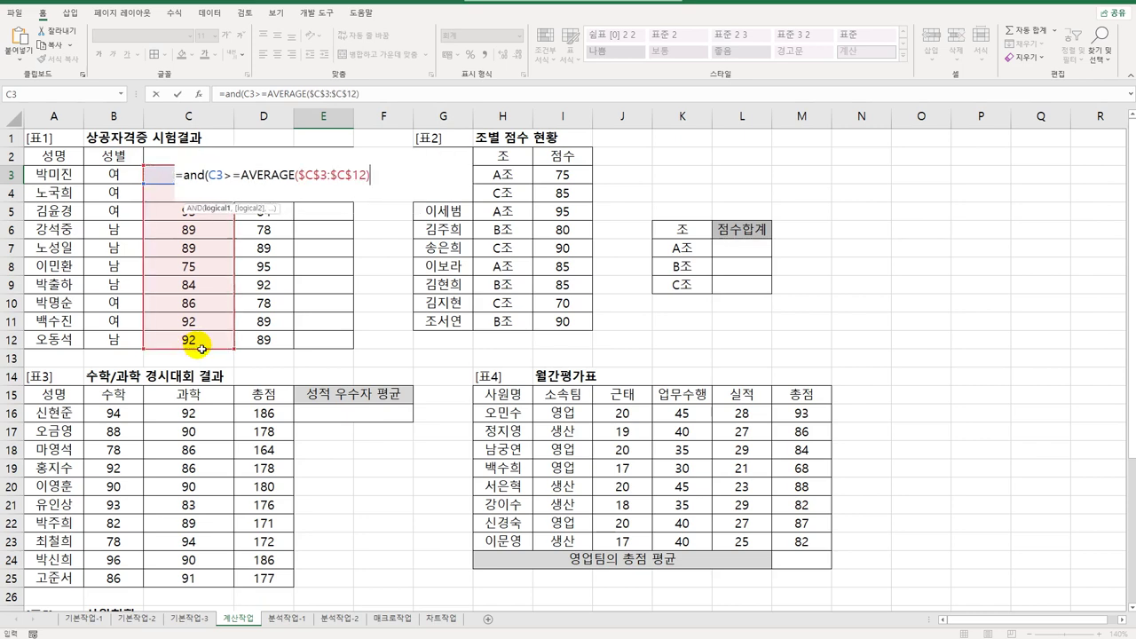
Complete E3's AND formula with the condition D3>=AVERAGE($D$3:$D$12) and fill it down to E12.
type(",D3")
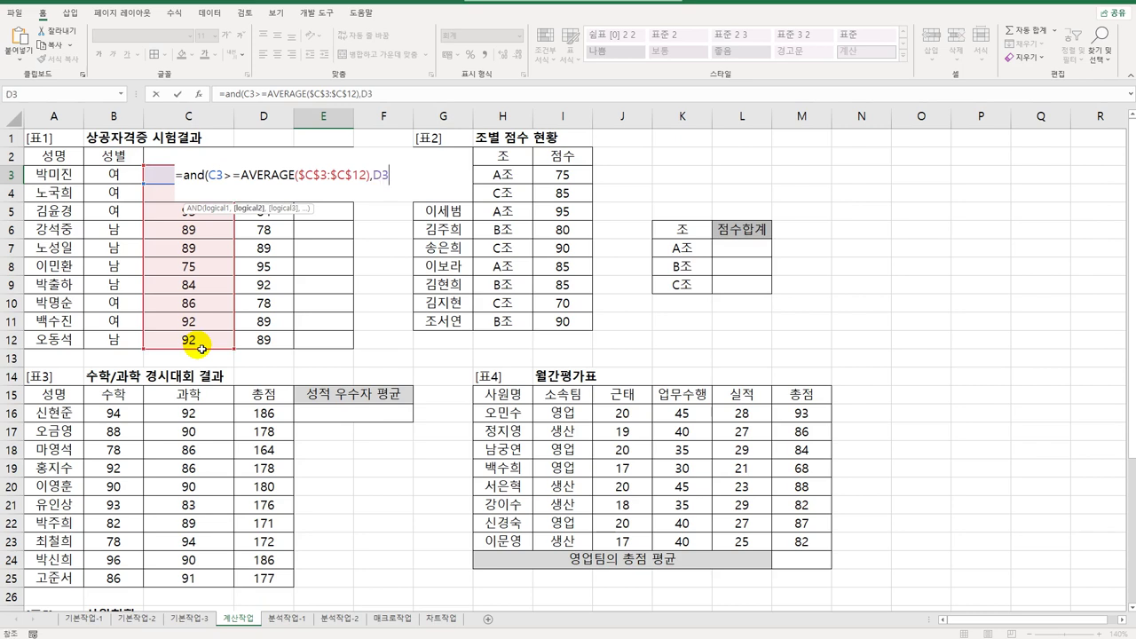
type(">=ave")
key("Down")
key("Tab")
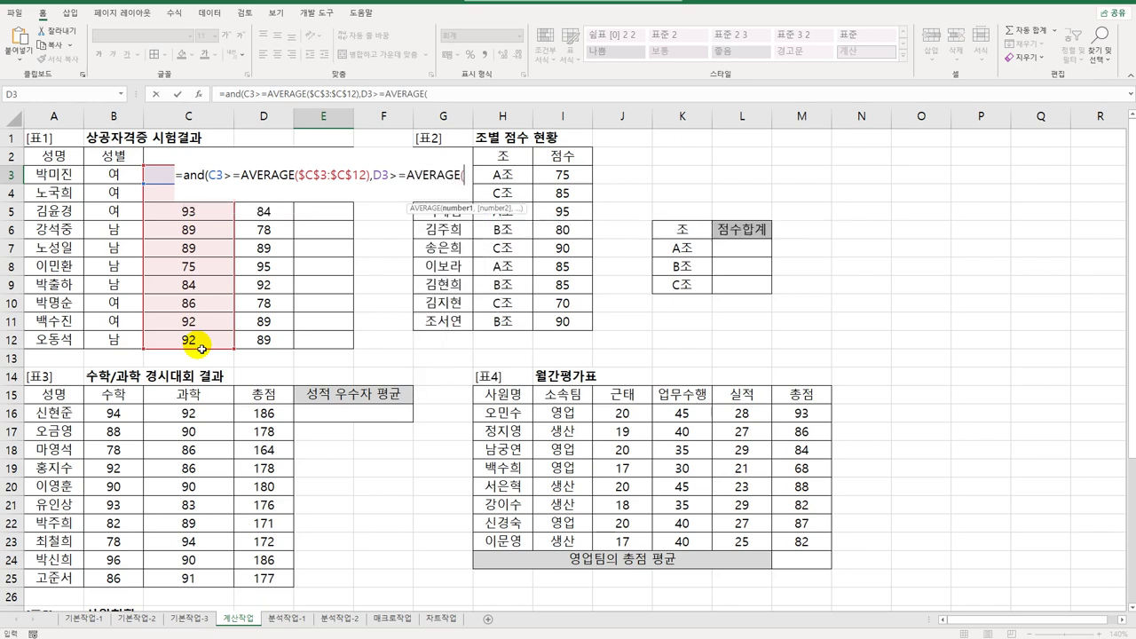
left_click_drag(284, 342, 273, 188)
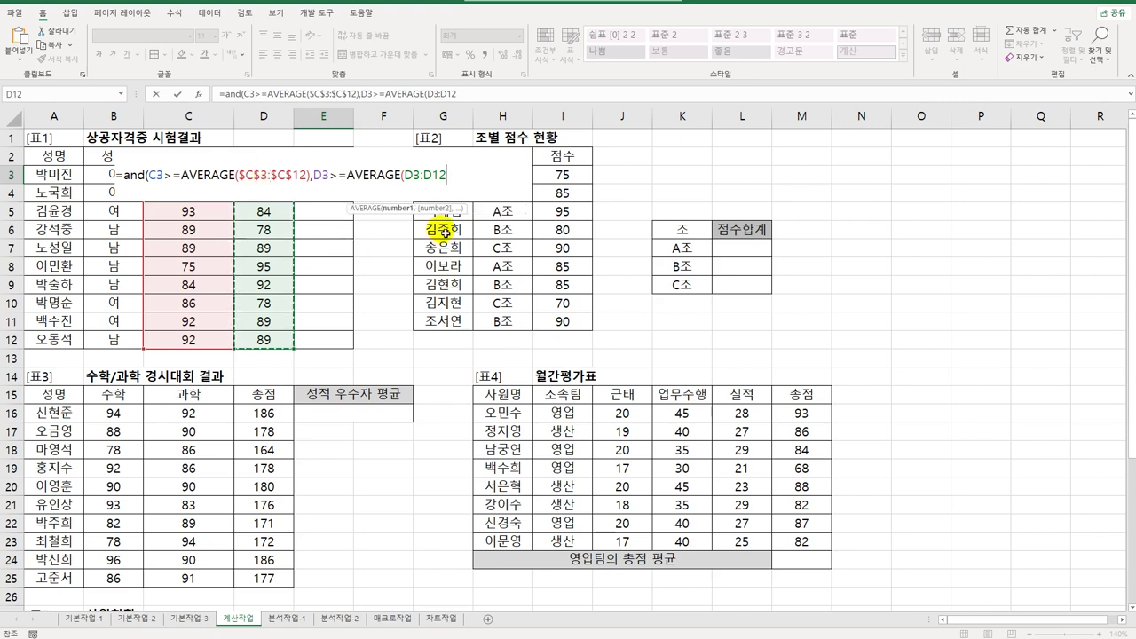
key("F4")
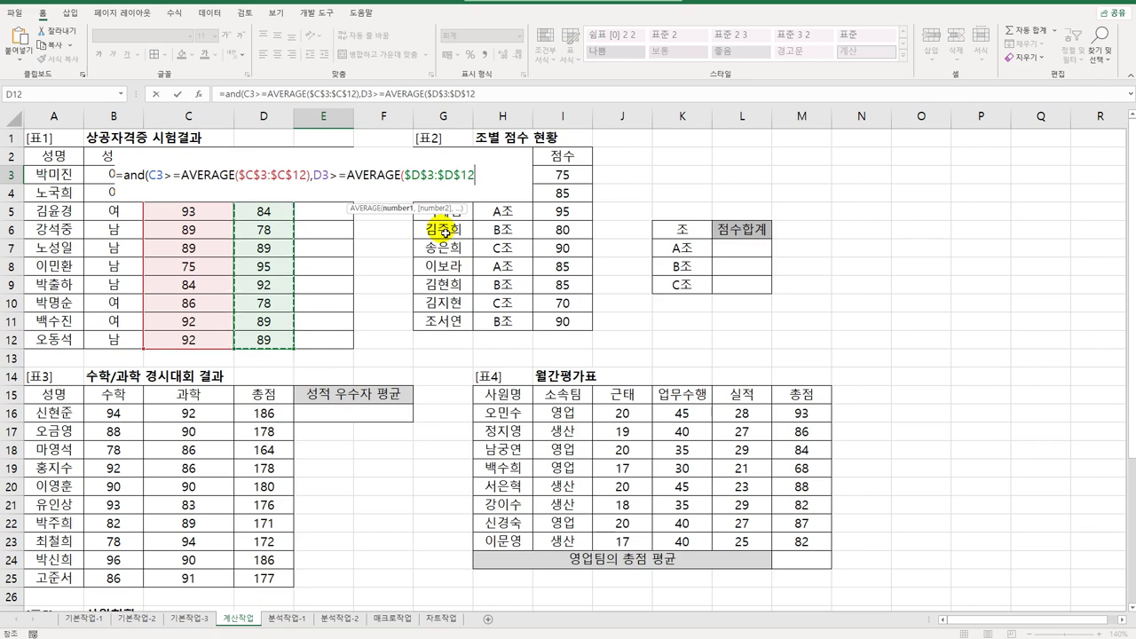
type(")")
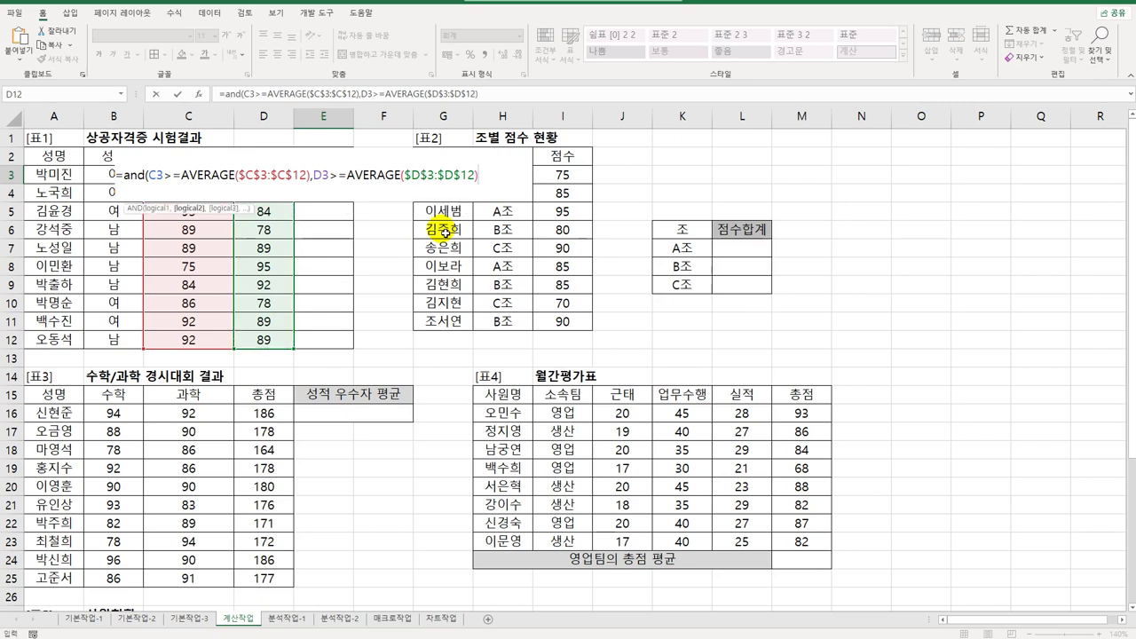
type(")")
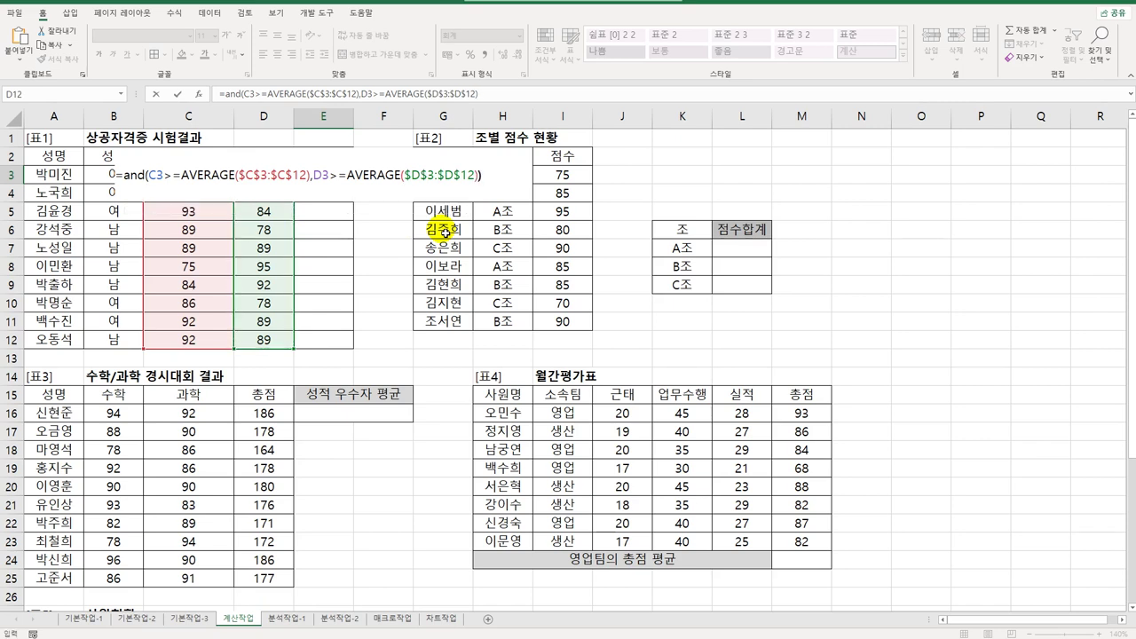
key("Return")
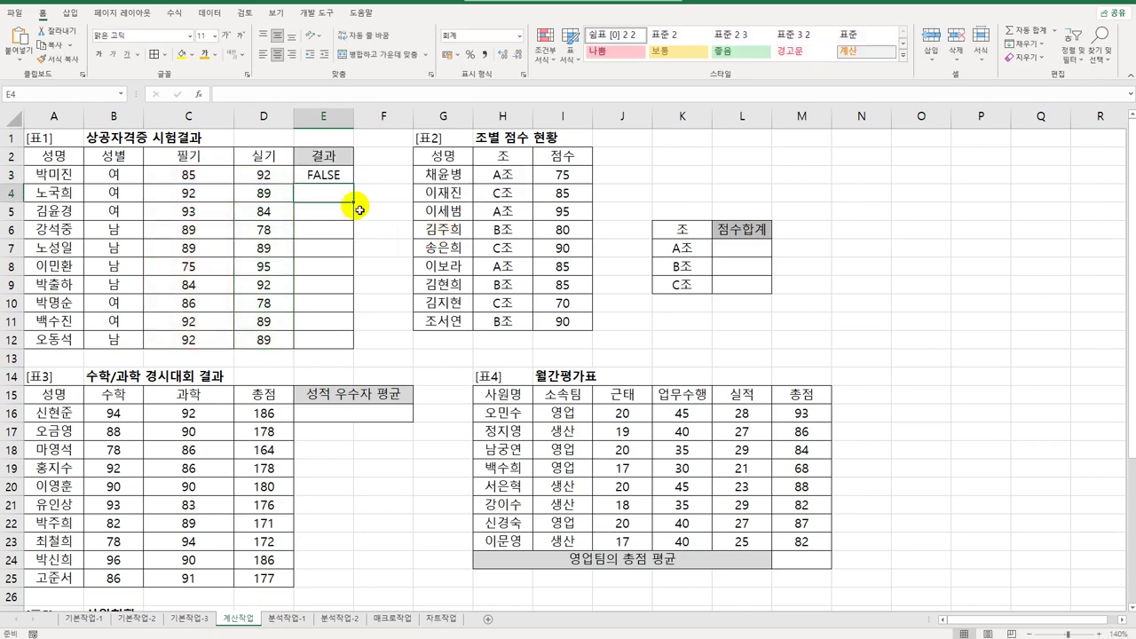
left_click(337, 175)
left_click_drag(355, 186, 355, 345)
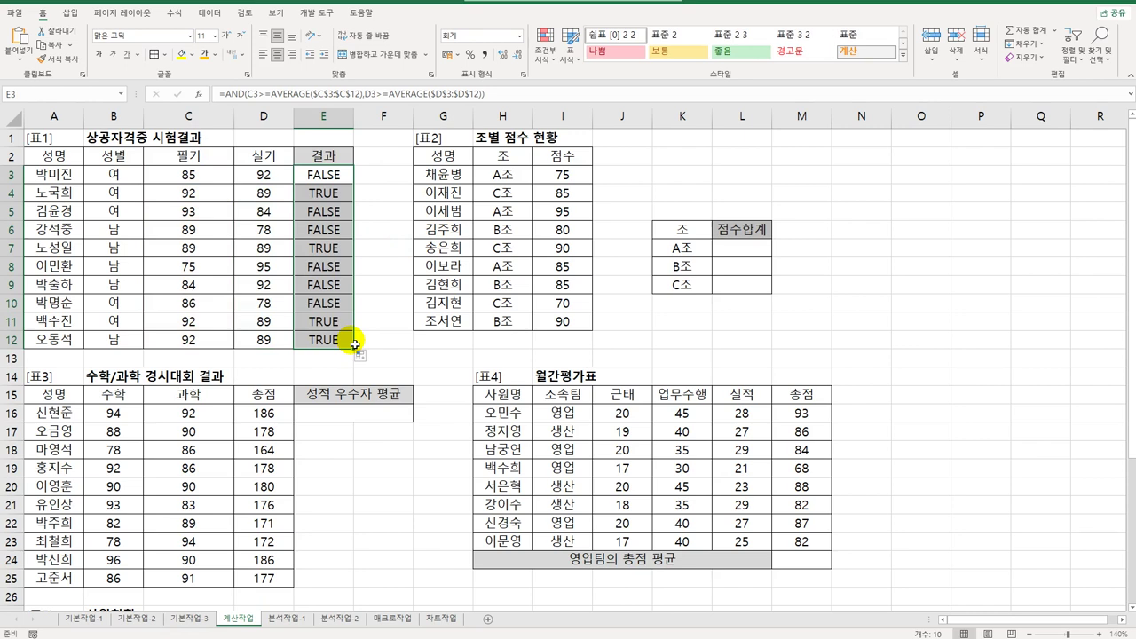
Wrap E3's AND formula in an IF that returns "합격" when true and "" otherwise, and fill it down to E12.
left_click(339, 175)
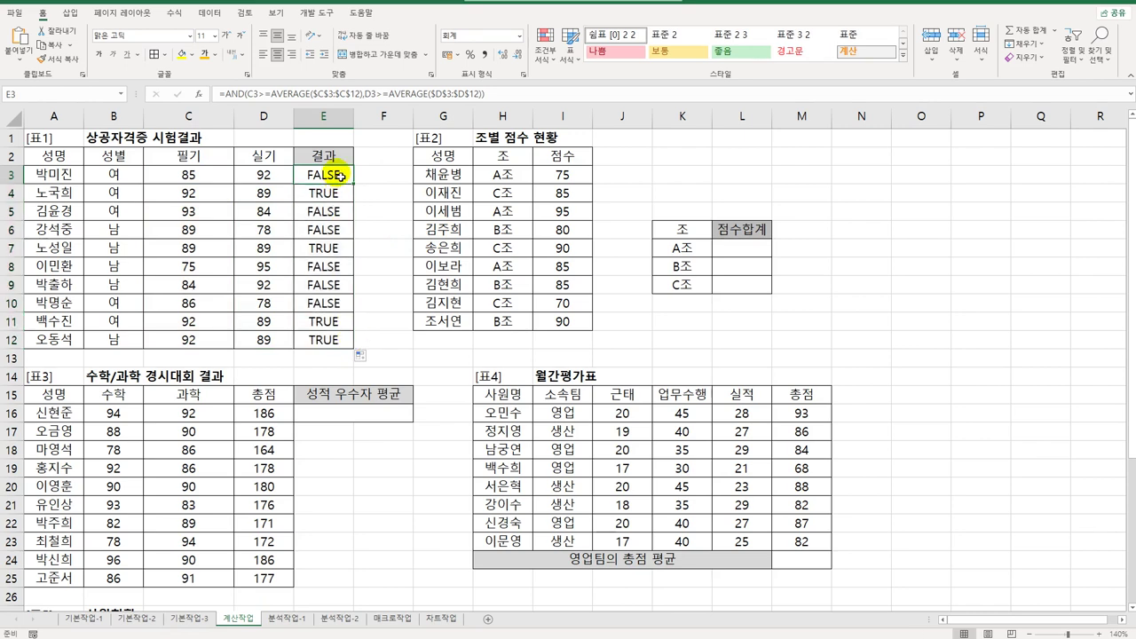
double_click(325, 175)
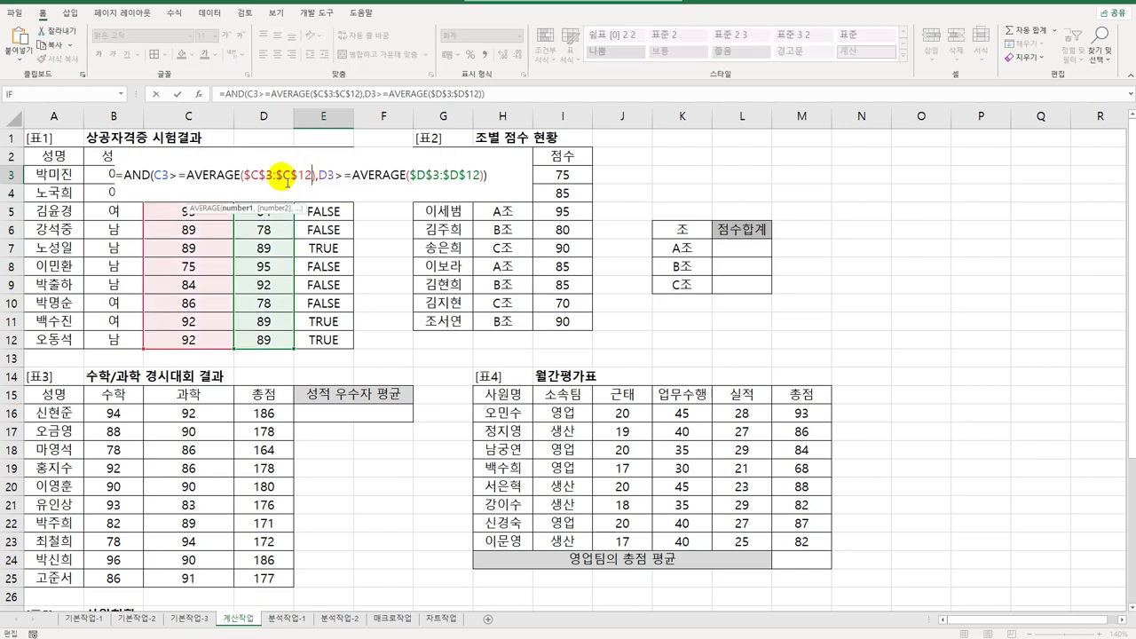
left_click(125, 175)
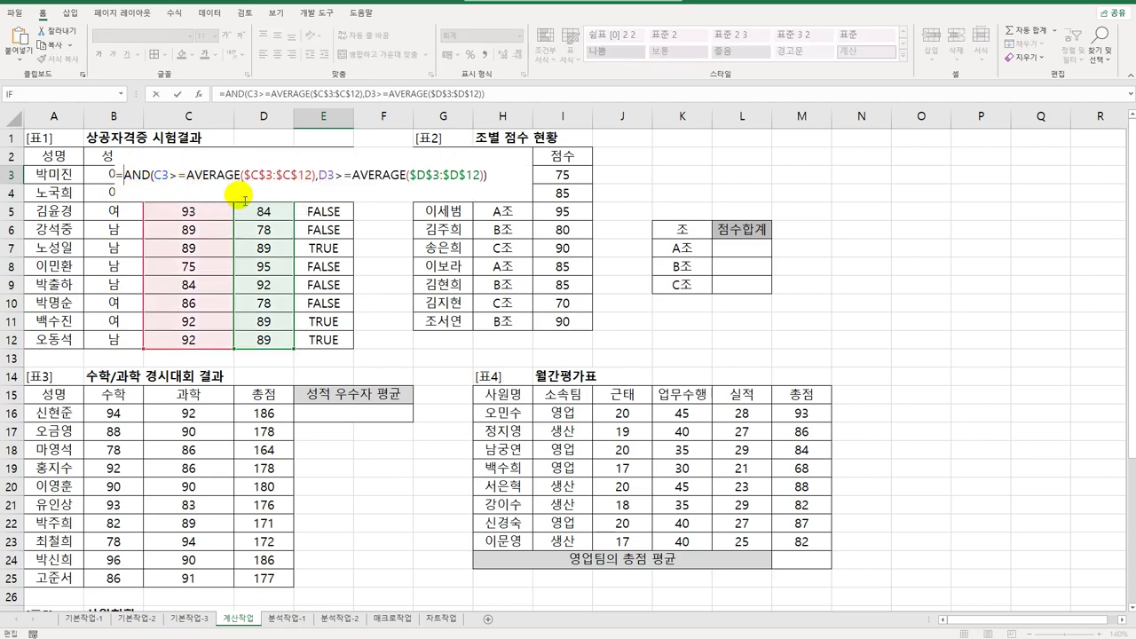
type("i")
key("Tab")
key("End")
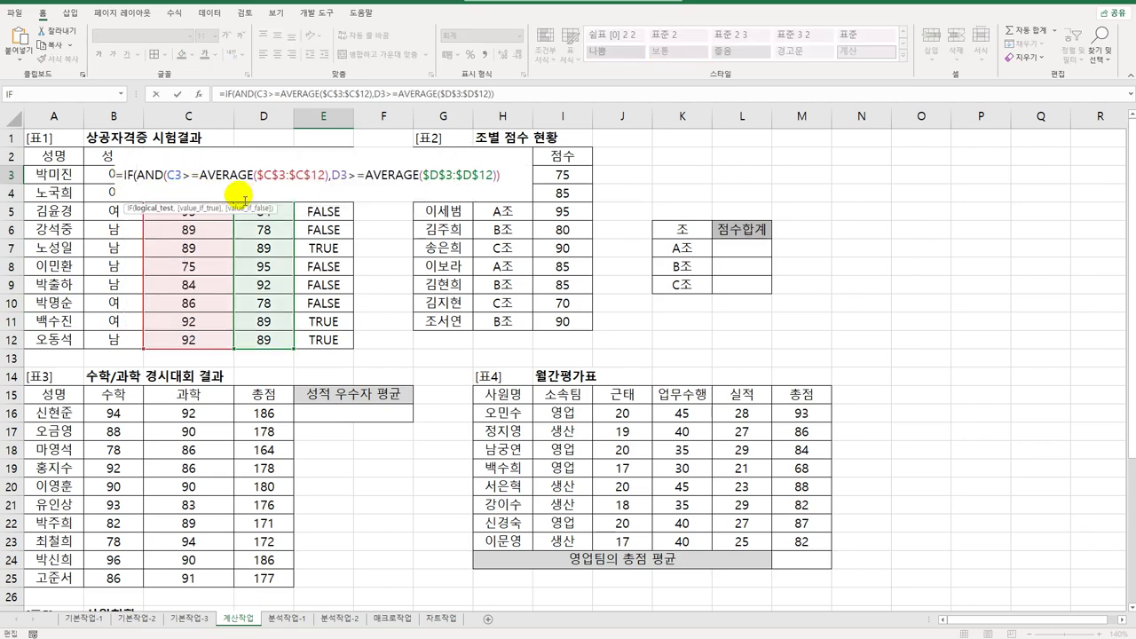
type("),\"합격\",")
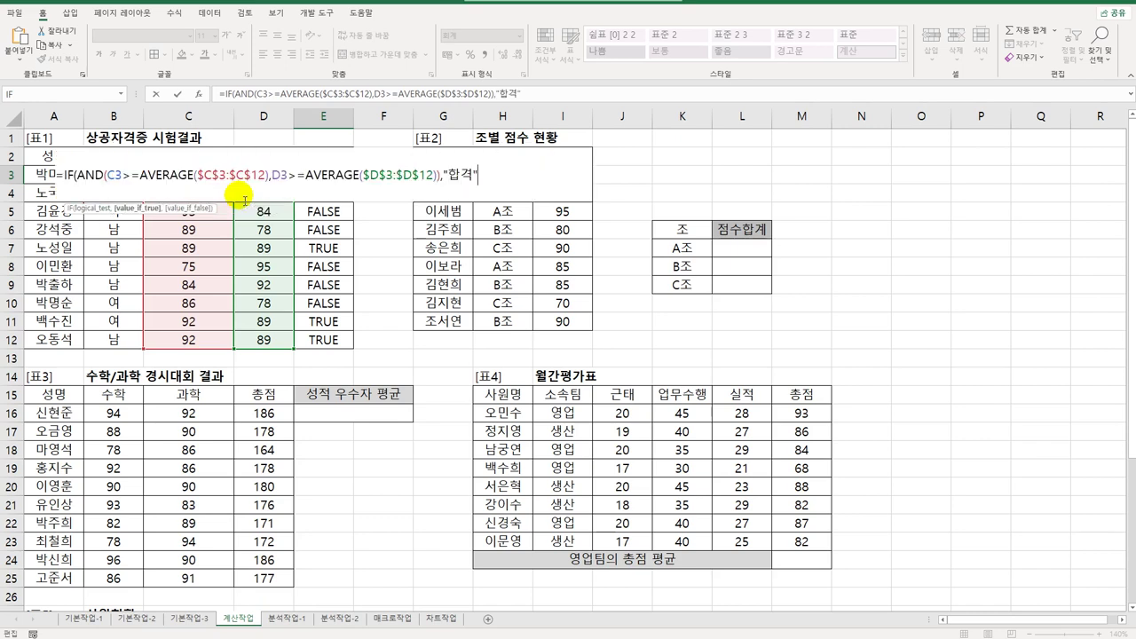
type("\"\")")
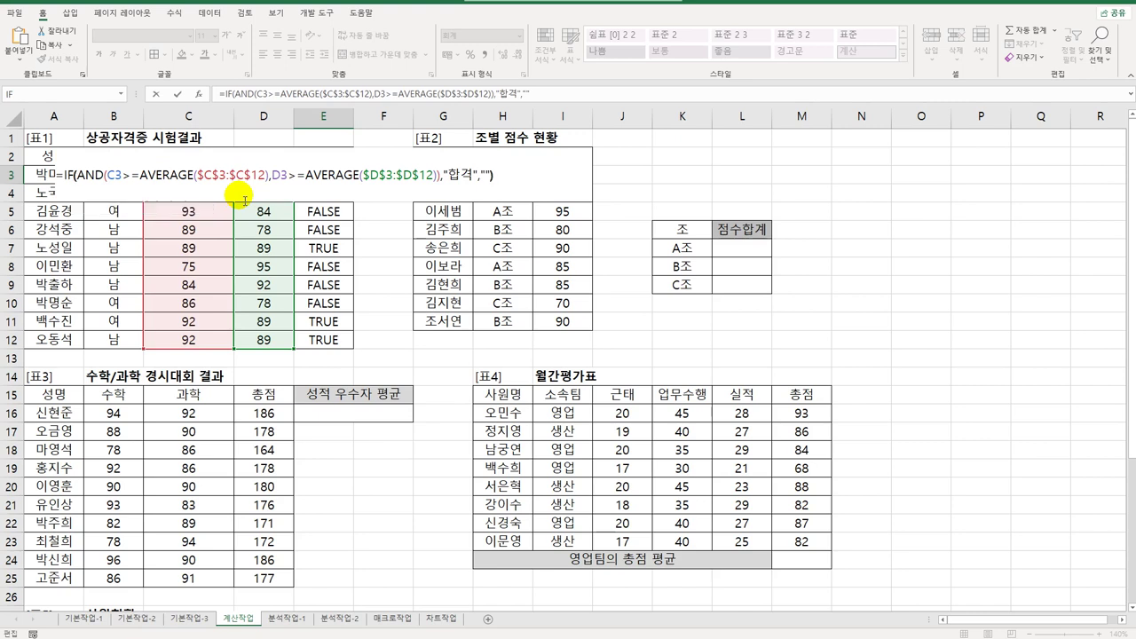
key("ctrl+Return")
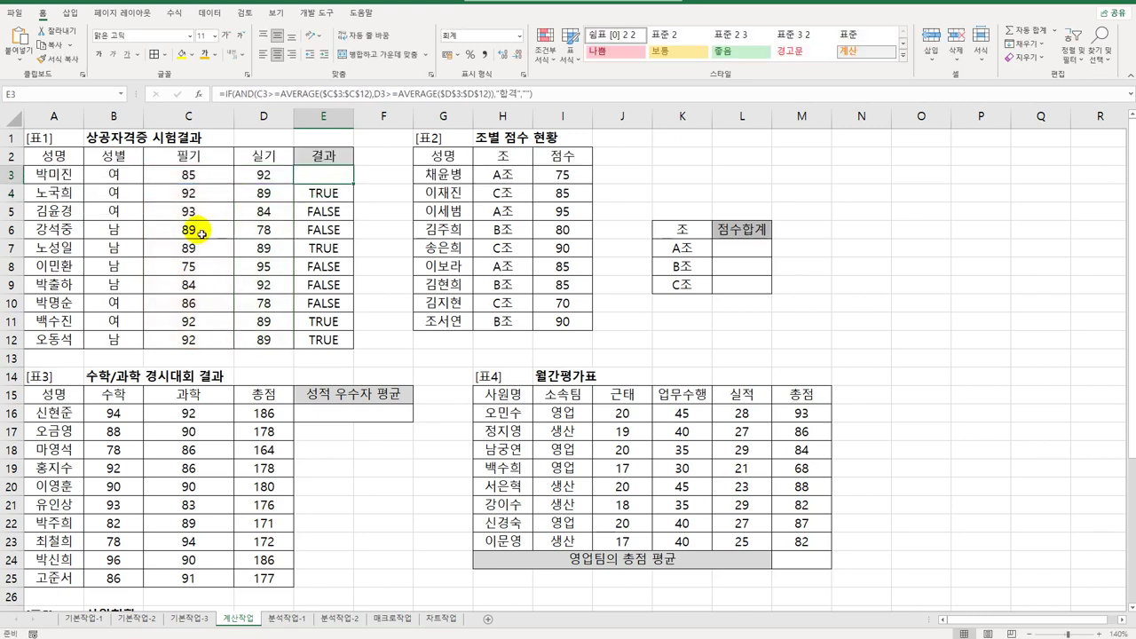
left_click_drag(359, 189, 362, 360)
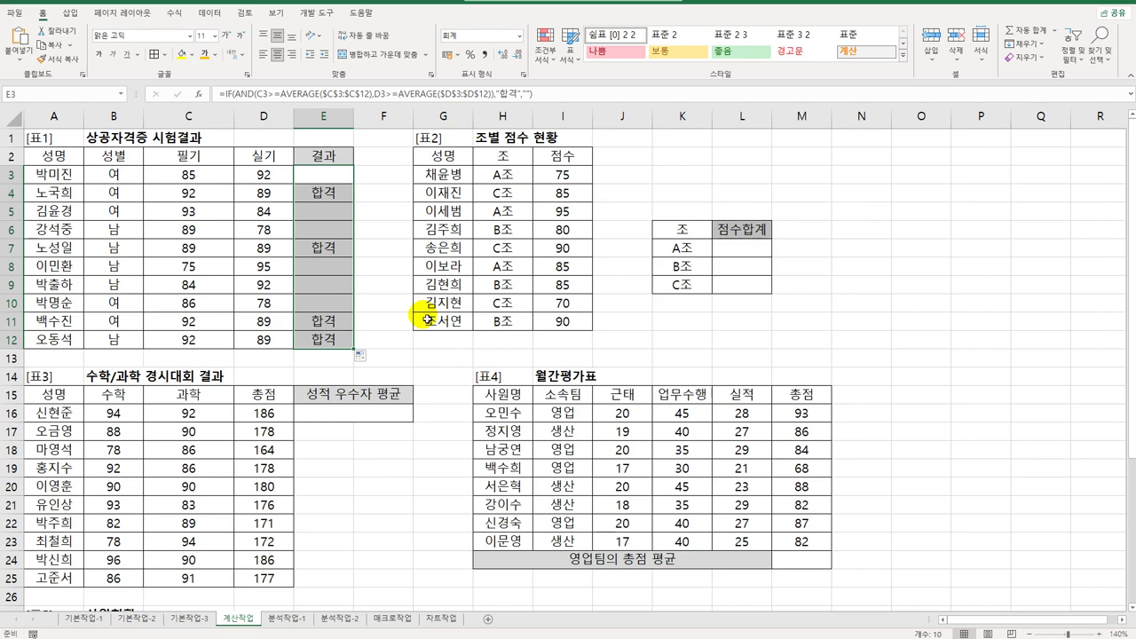
left_click(750, 248)
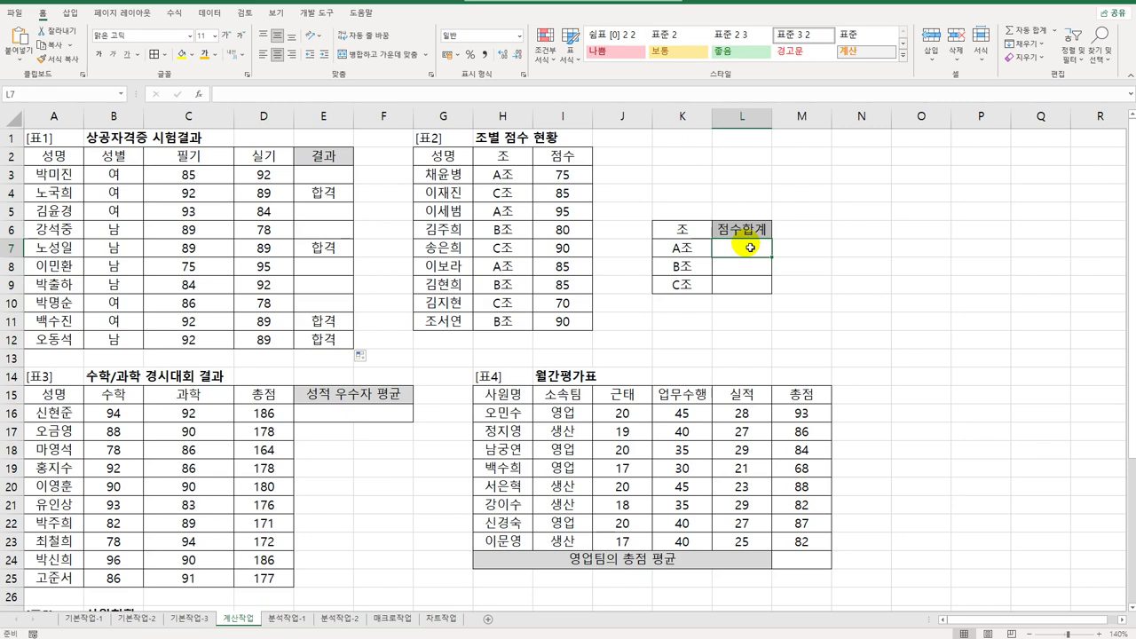
left_click_drag(750, 248, 751, 293)
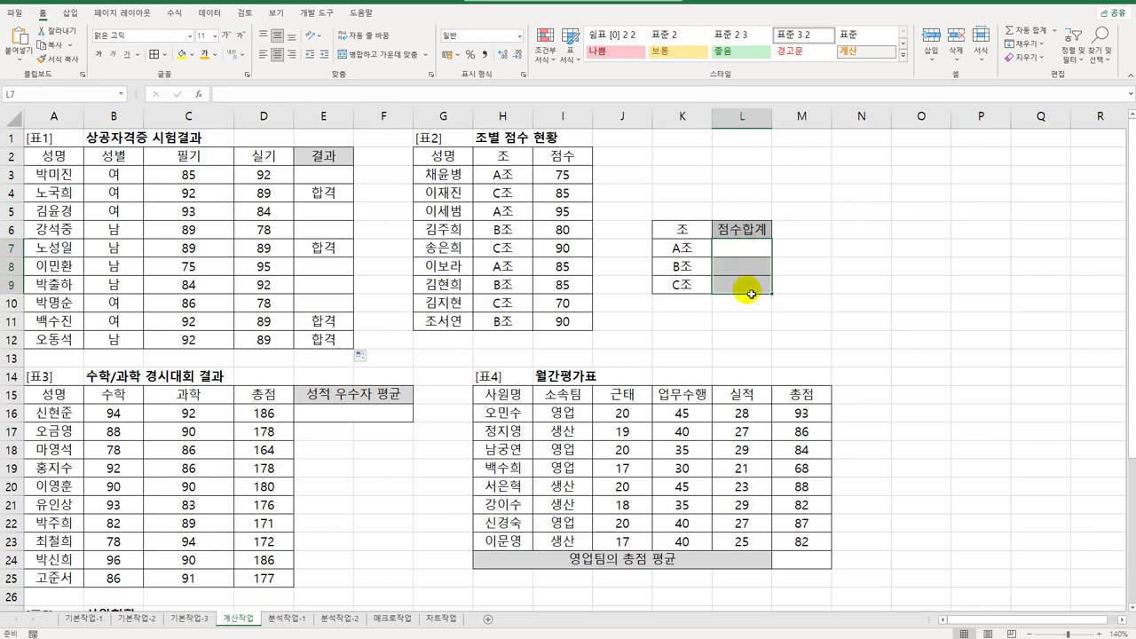
left_click(500, 176)
left_click(583, 179)
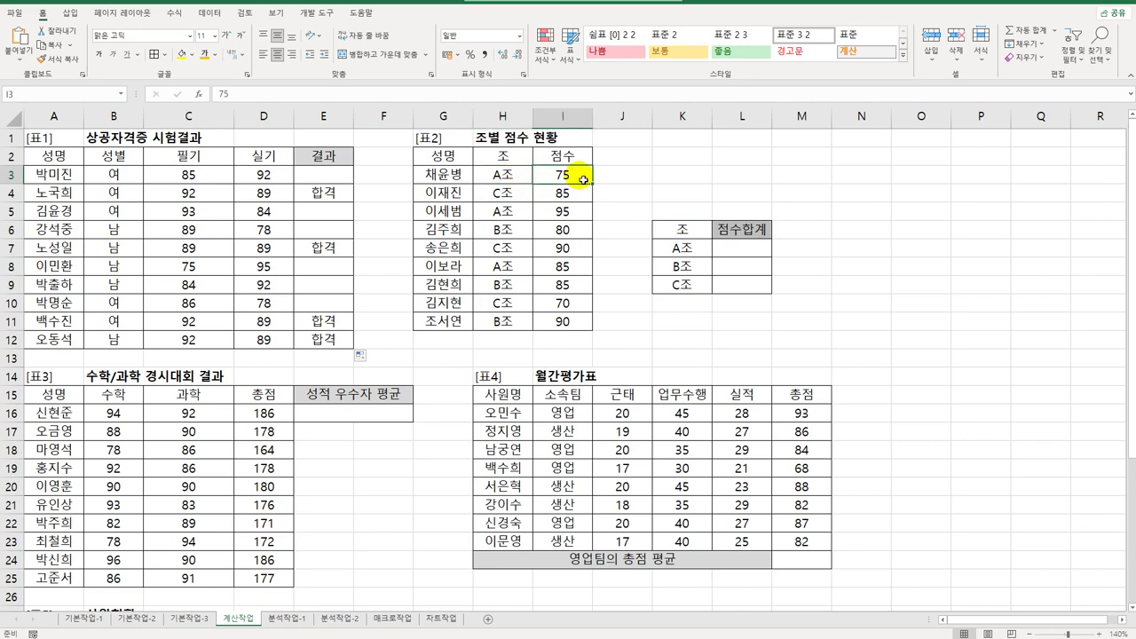
left_click(751, 257)
left_click_drag(751, 257, 750, 288)
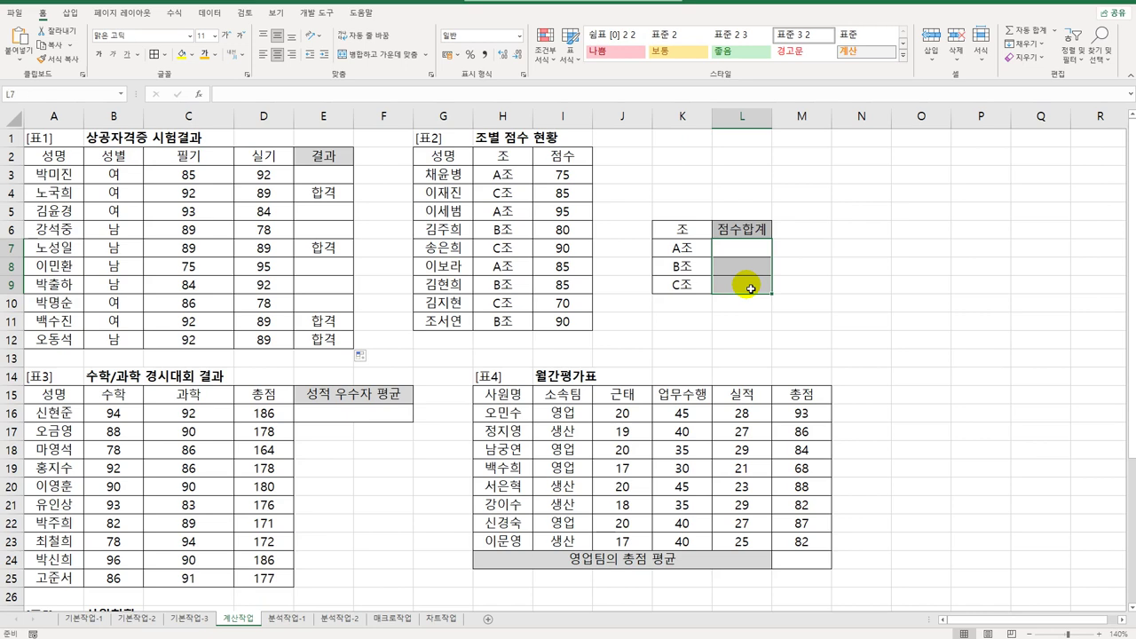
Begin a SUMIF formula in L7 with the group column $H$3:$H$11 as an absolute criteria range.
left_click(742, 256)
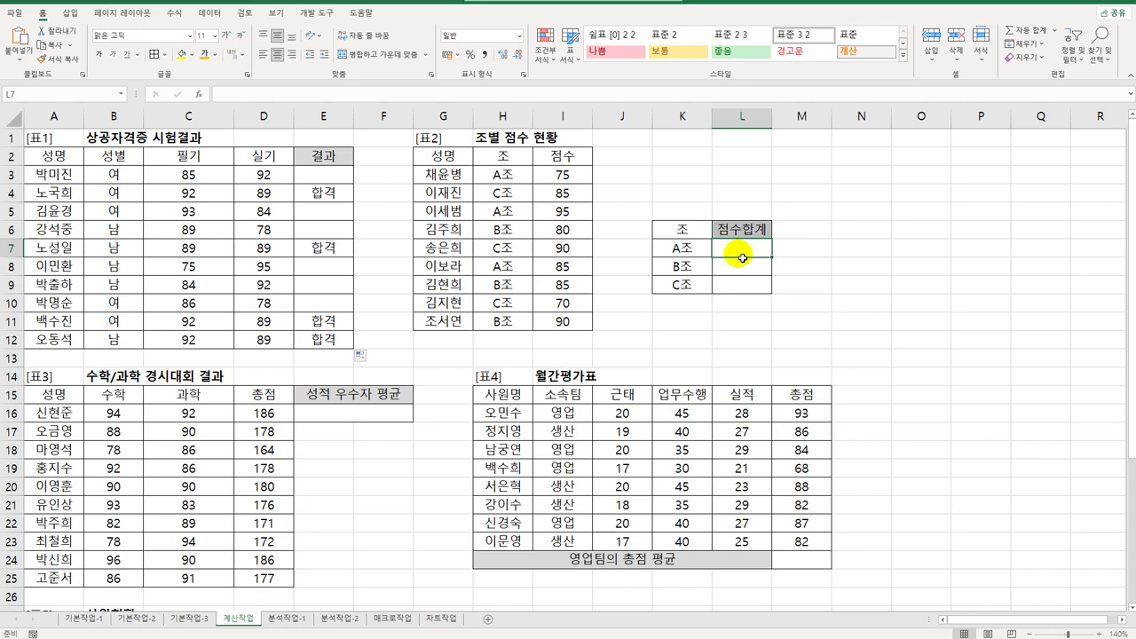
type("=녀ㅡ")
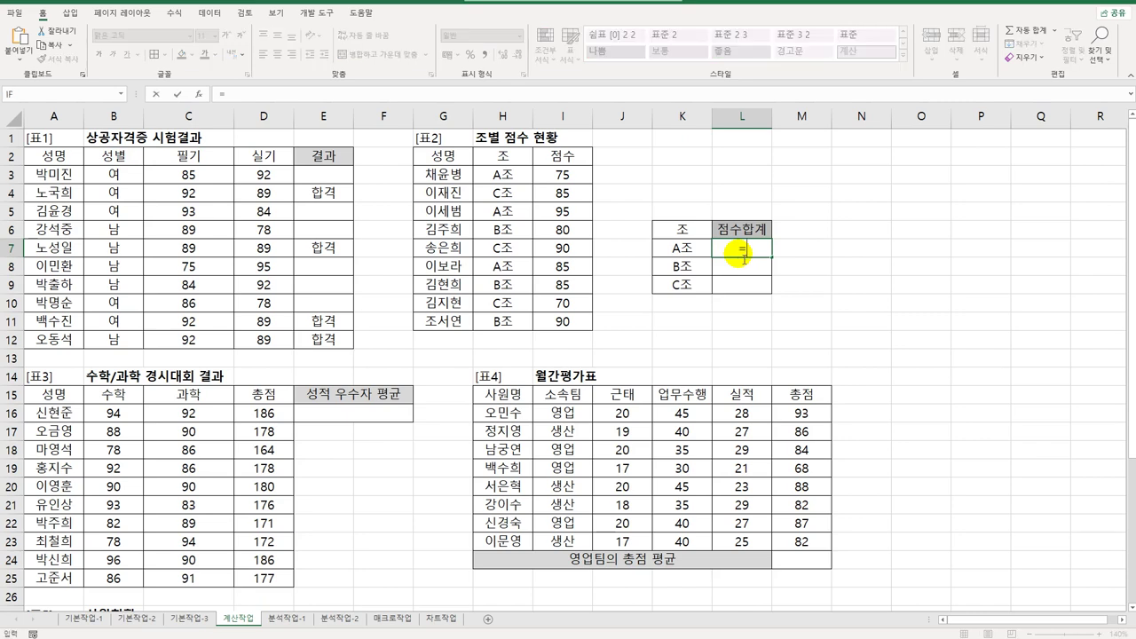
key("BackSpace")
key("BackSpace")
type("SUMIF(")
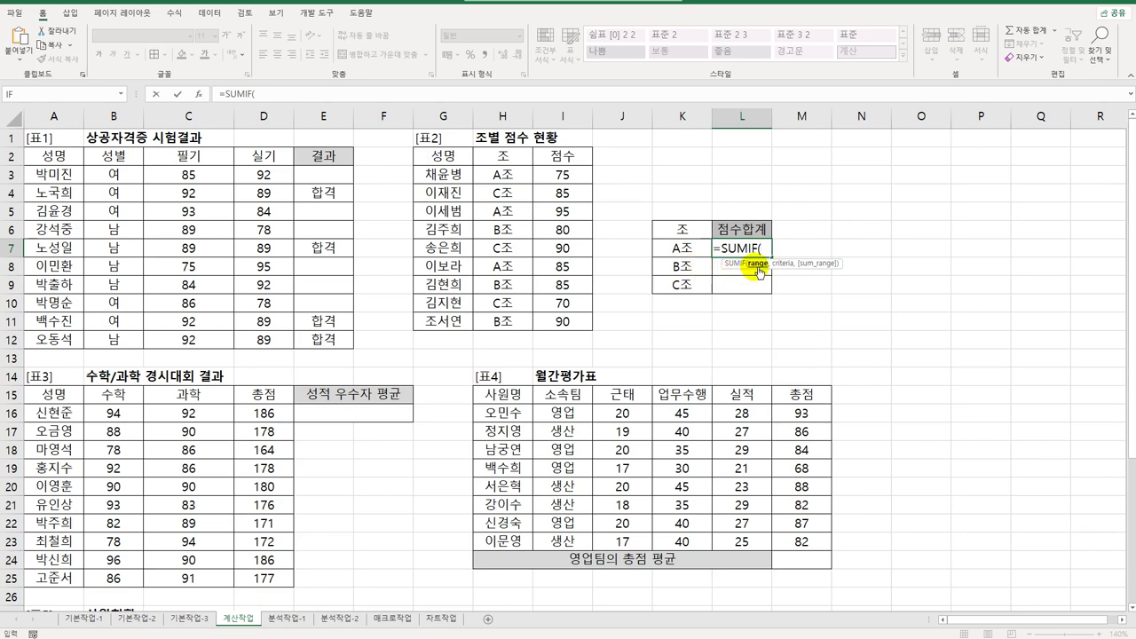
left_click_drag(504, 177, 507, 326)
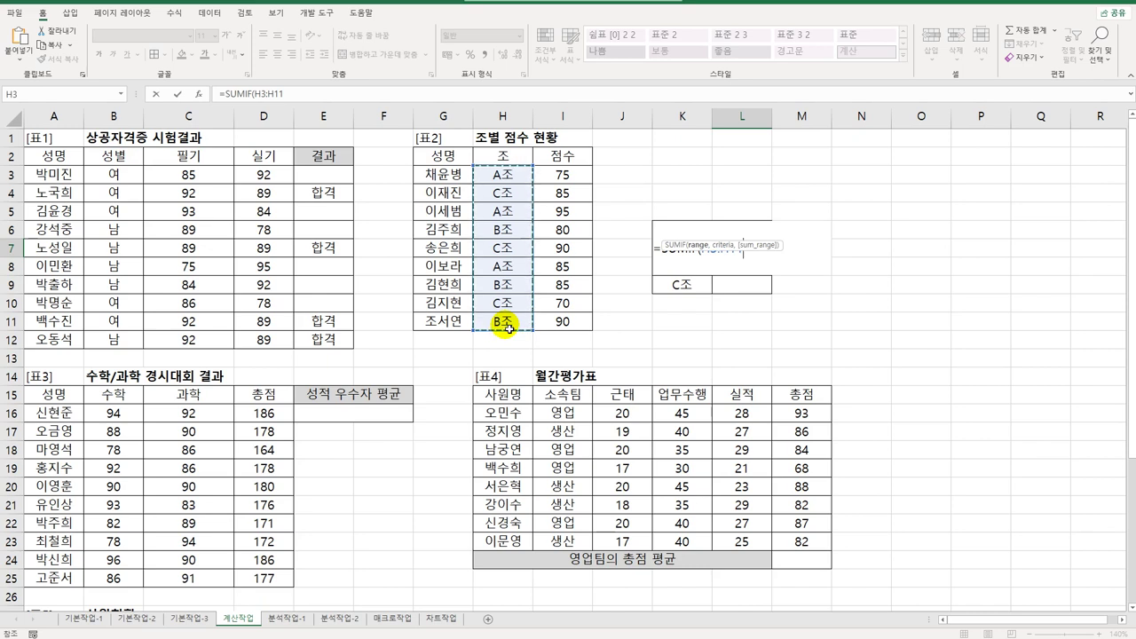
key("F4")
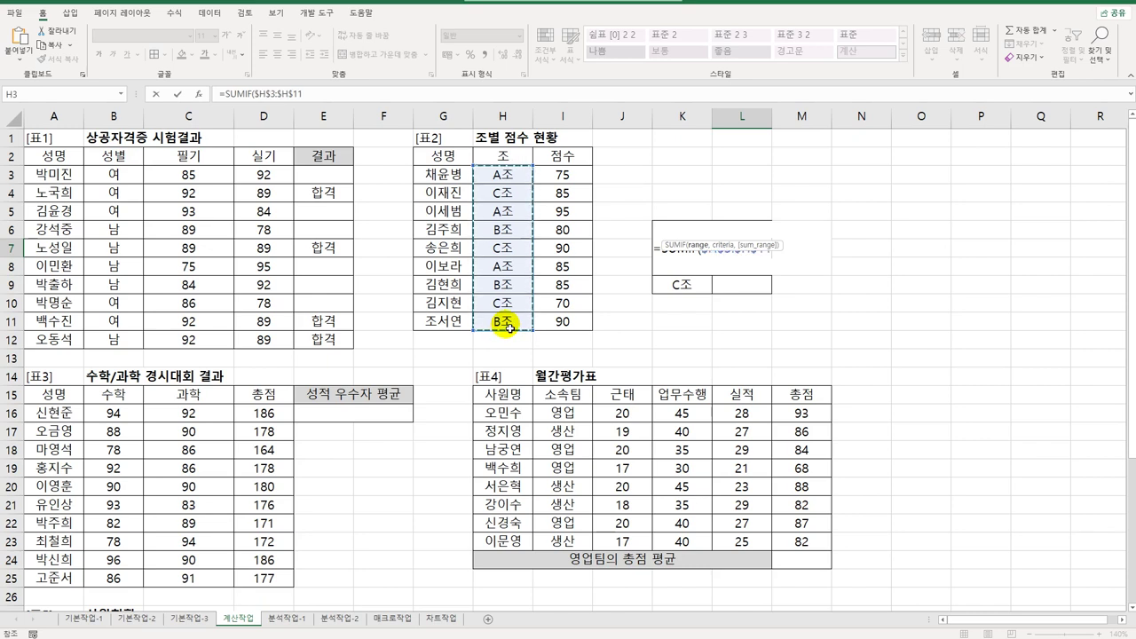
type(",")
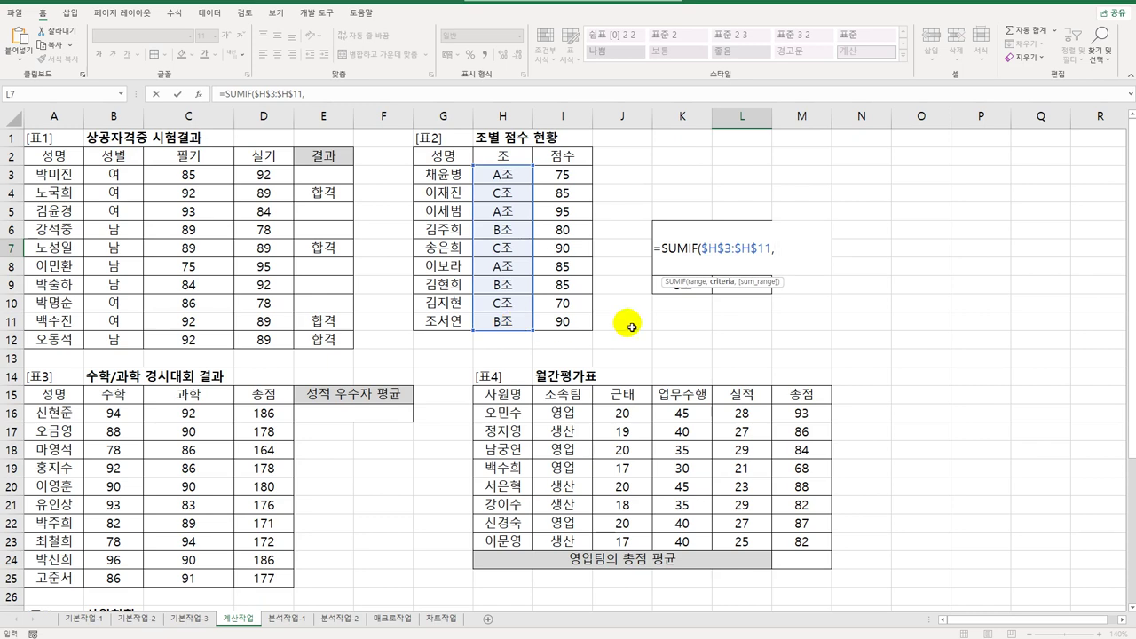
Complete L7's SUMIF with criterion K7 and sum range $I$3:$I$11, and fill it down to L9.
key("Left")
type(",")
left_click_drag(565, 174, 575, 321)
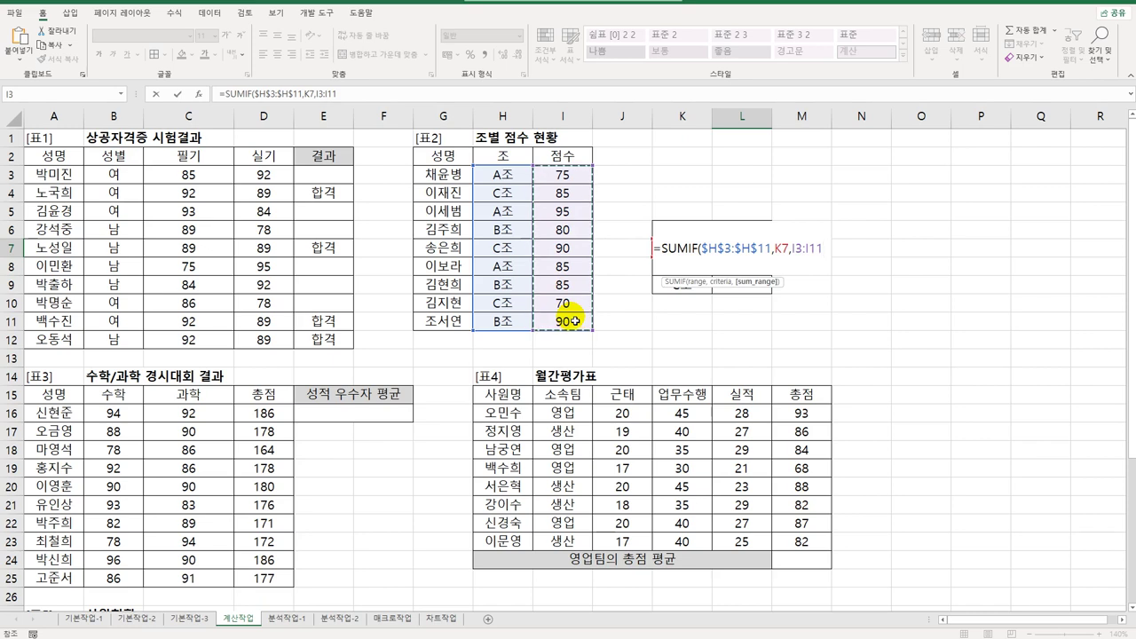
key("F4")
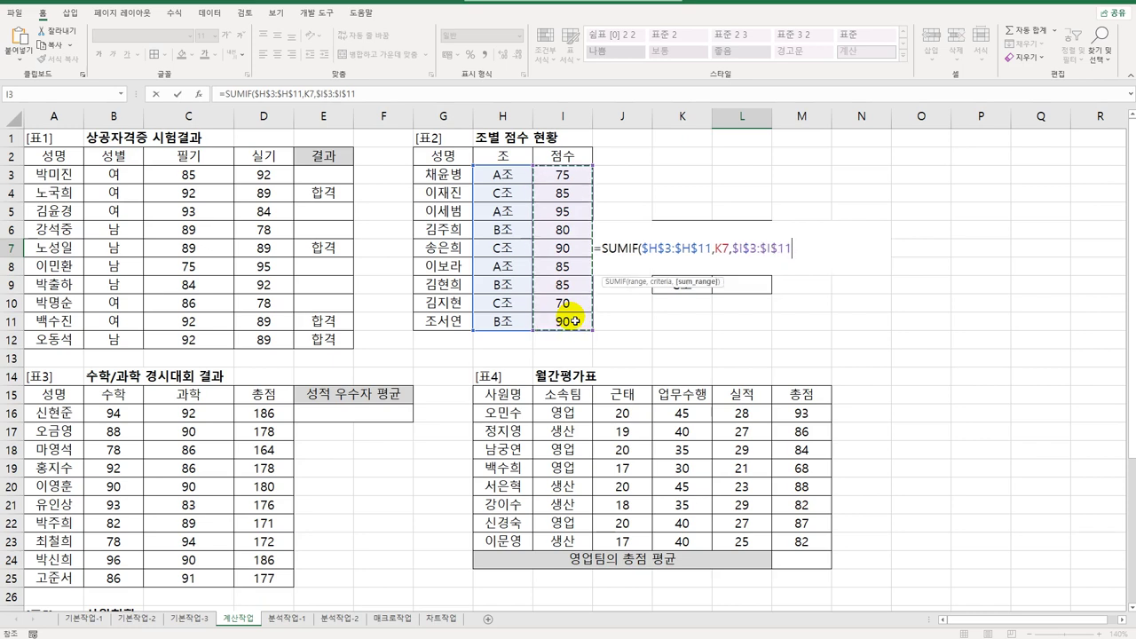
type(")")
key("Return")
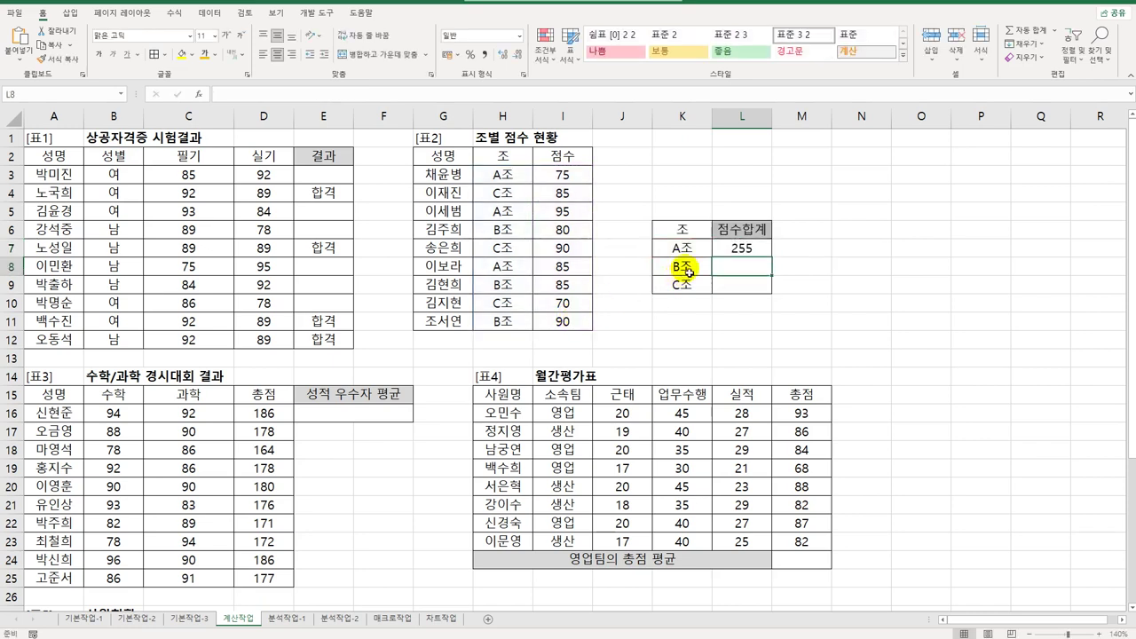
left_click(745, 249)
left_click_drag(770, 257, 774, 292)
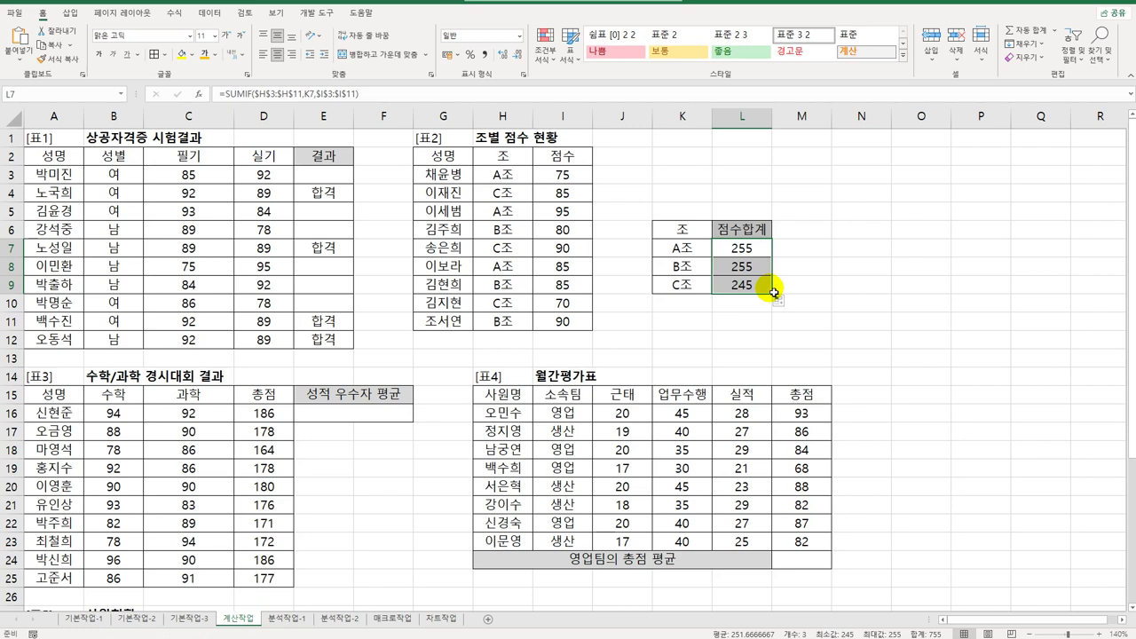
Begin an AVERAGEIFS formula in E16 of 표3 with the 총점 range D16:D25 as the average range.
left_click(354, 415)
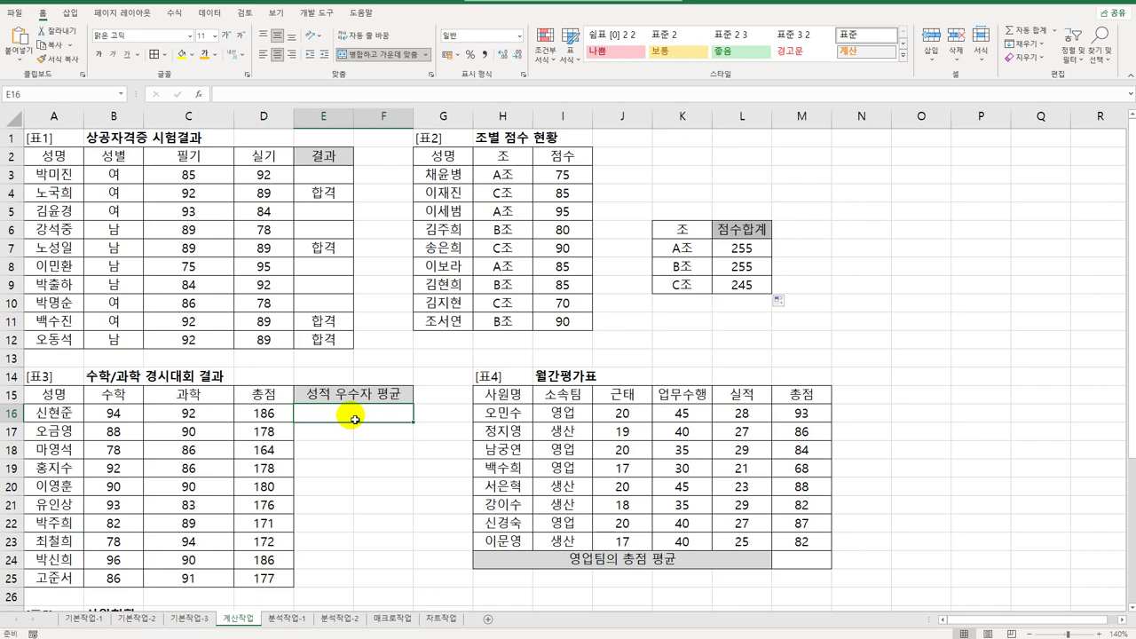
type("=av")
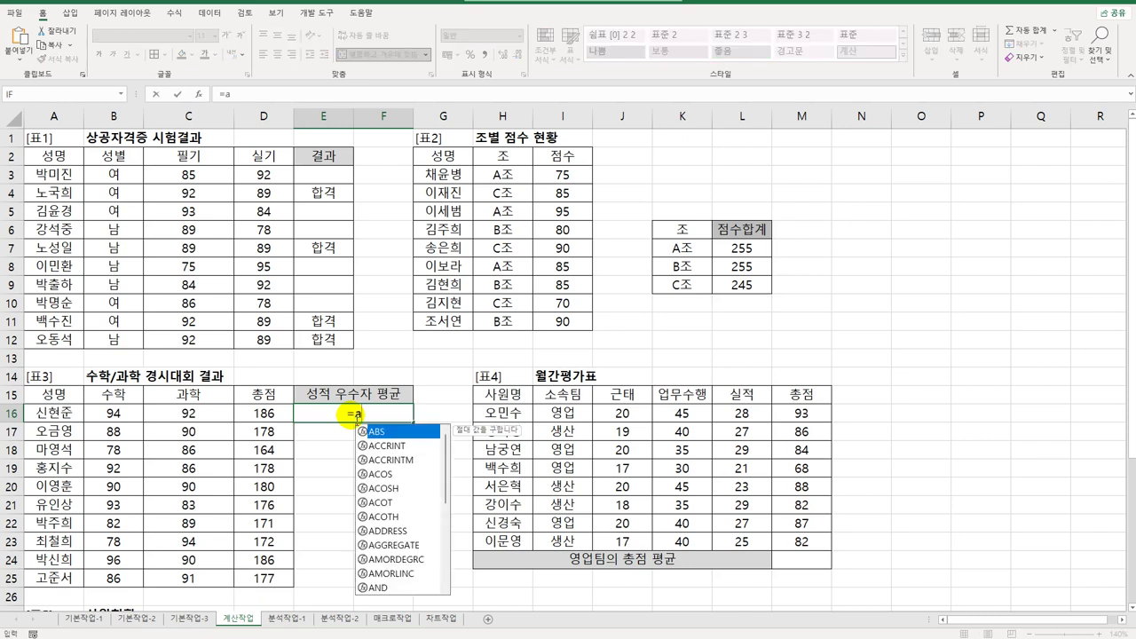
key("Down")
key("Down")
key("Down")
key("Down")
key("Tab")
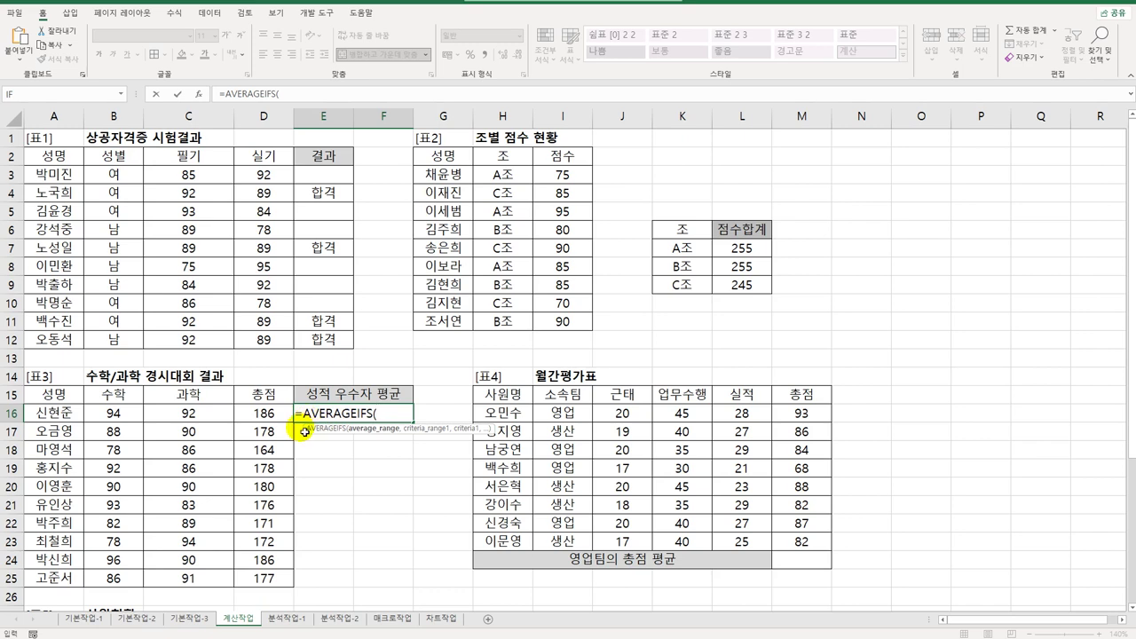
left_click_drag(268, 414, 255, 577)
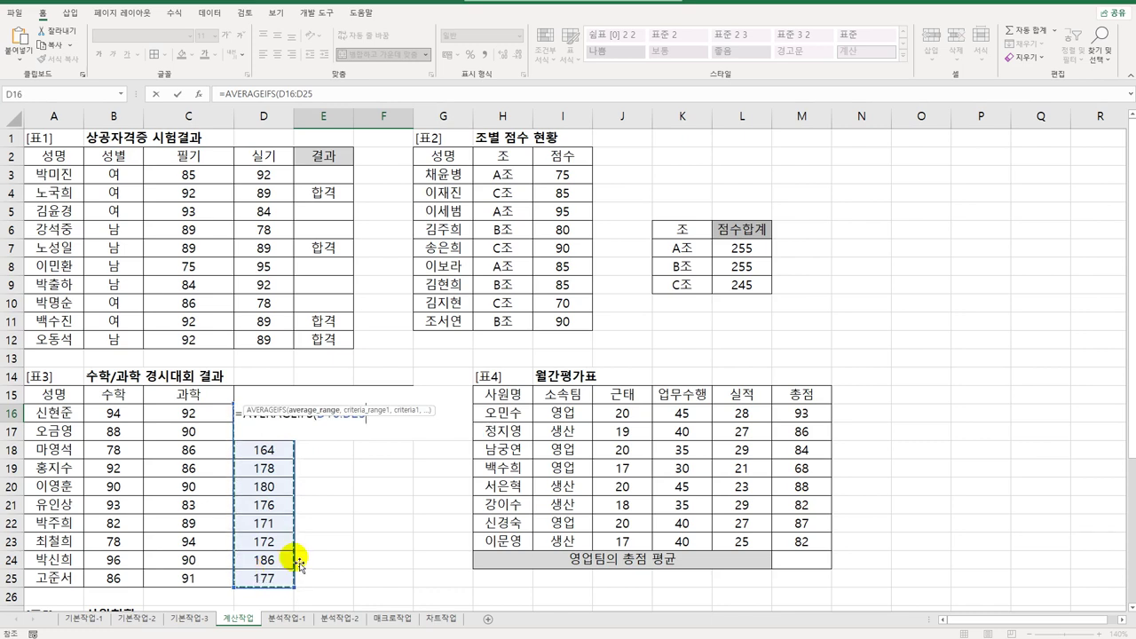
type(",")
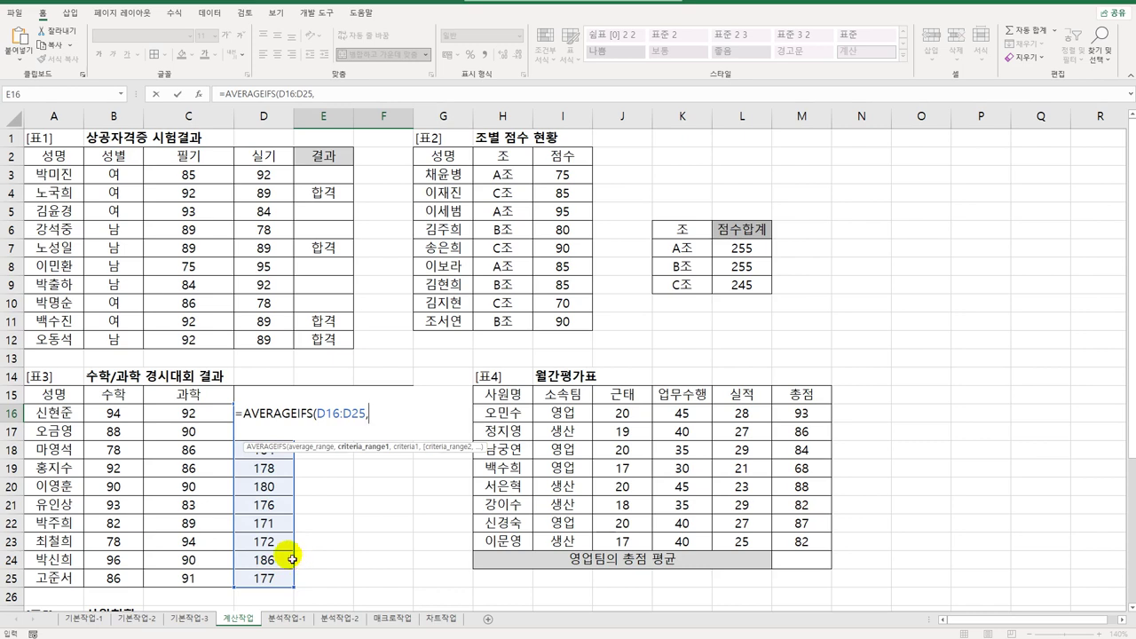
Add the first AVERAGEIFS condition in E16: 수학 range B16:B25 with the criterion ">=90".
left_click(121, 417)
left_click_drag(120, 421, 113, 575)
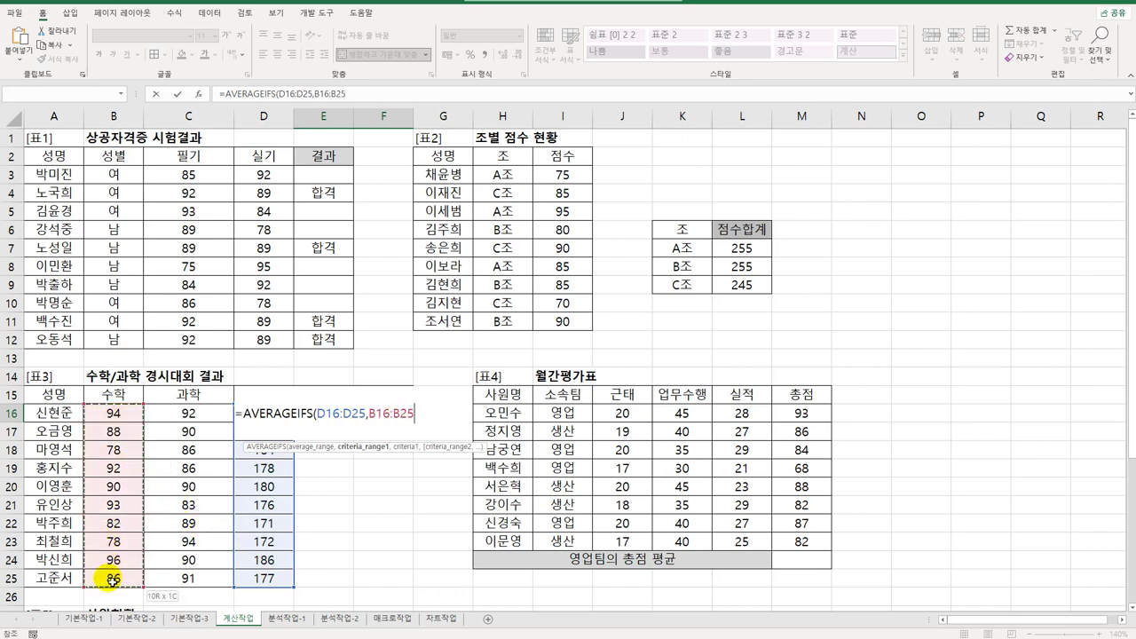
type(",")
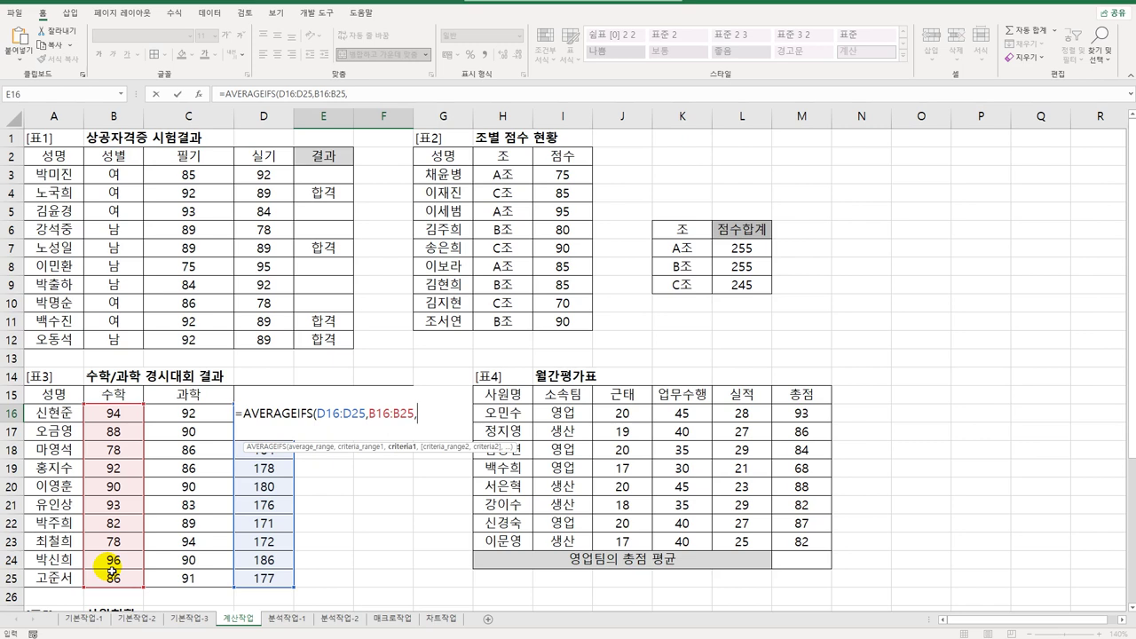
type("\">=90\",")
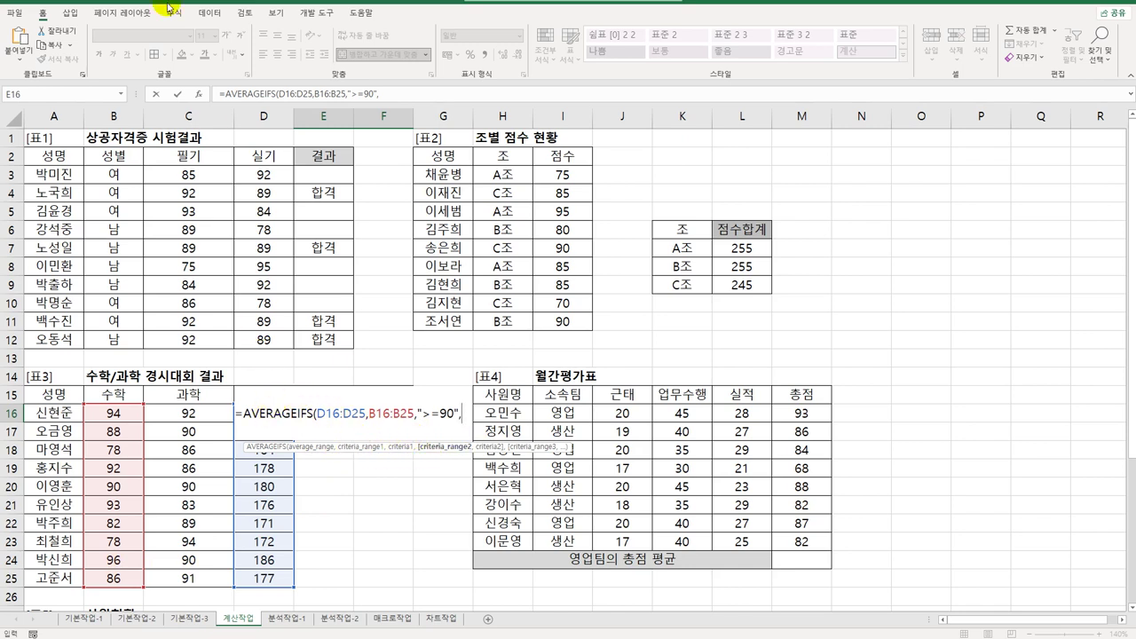
Add the second AVERAGEIFS condition in the function arguments, 과학 range C16:C25 with criterion >=90, and finish E16's formula.
left_click(197, 93)
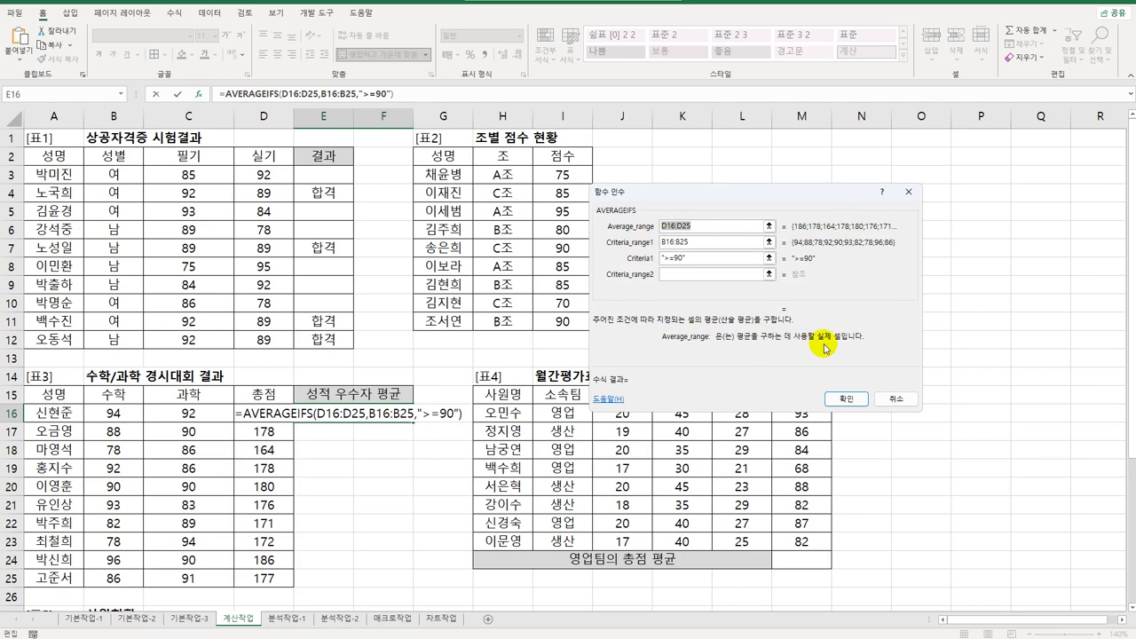
left_click(710, 226)
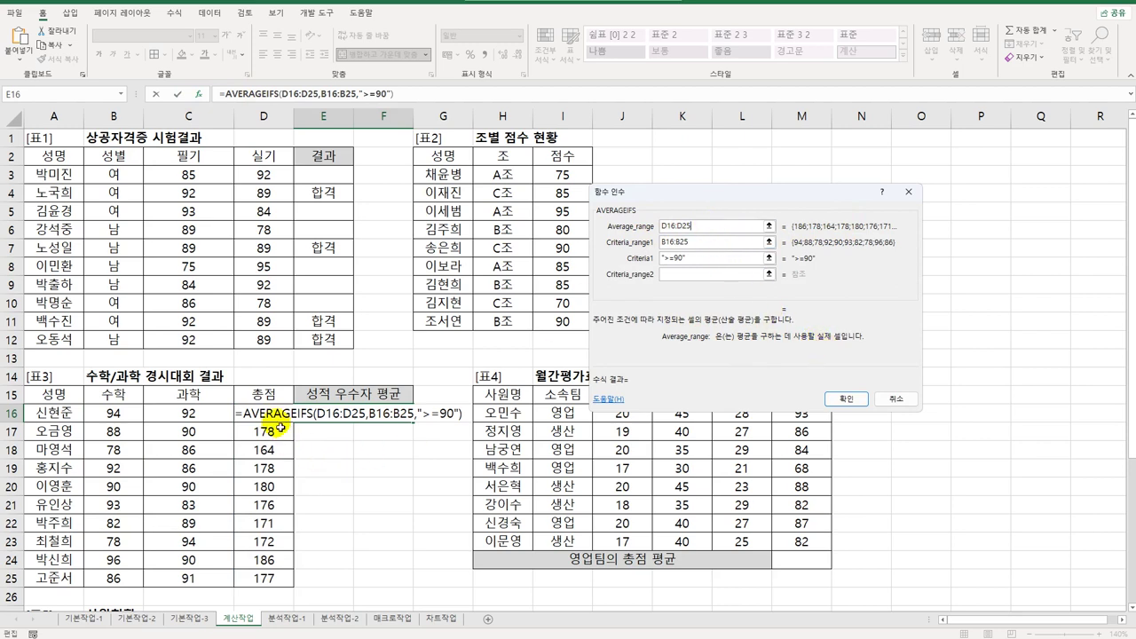
left_click(677, 258)
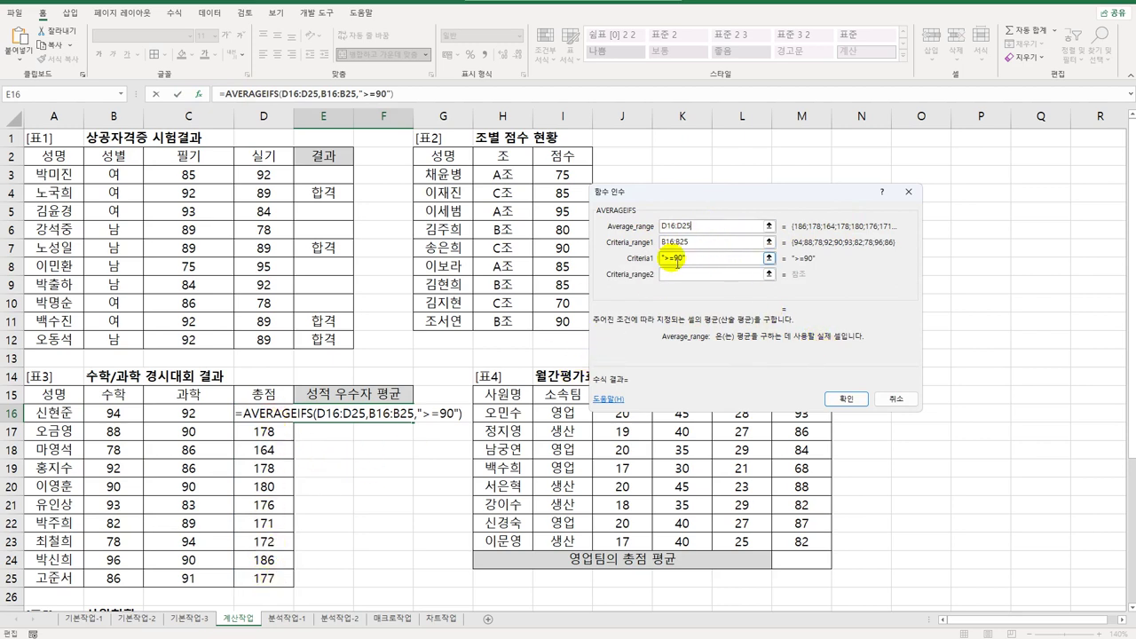
key("shift+Tab")
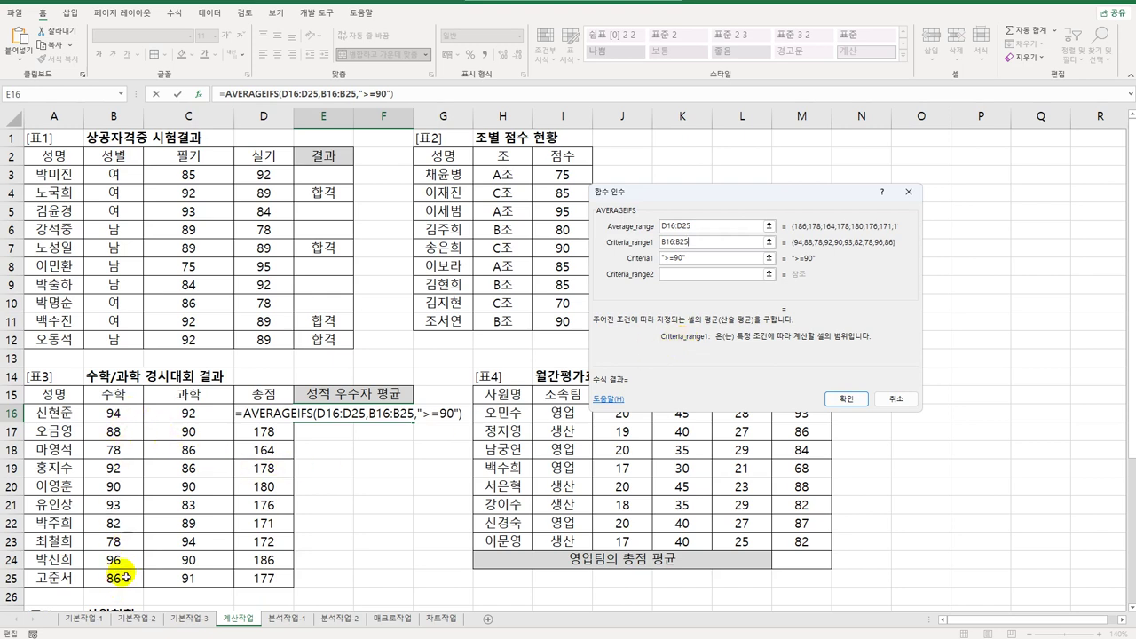
left_click(696, 259)
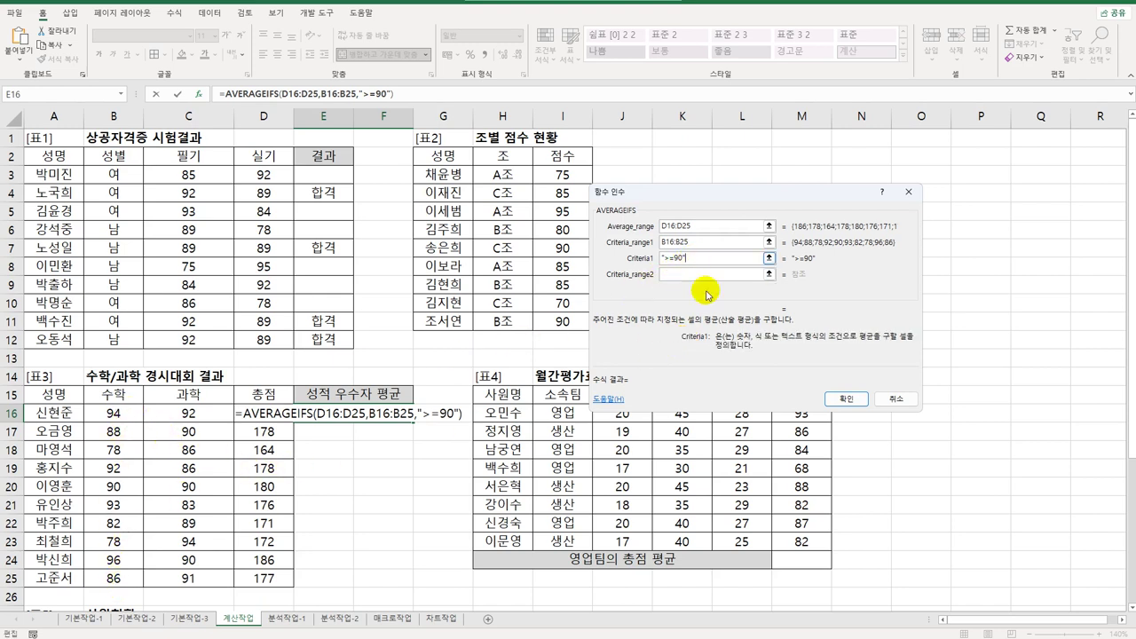
left_click(700, 278)
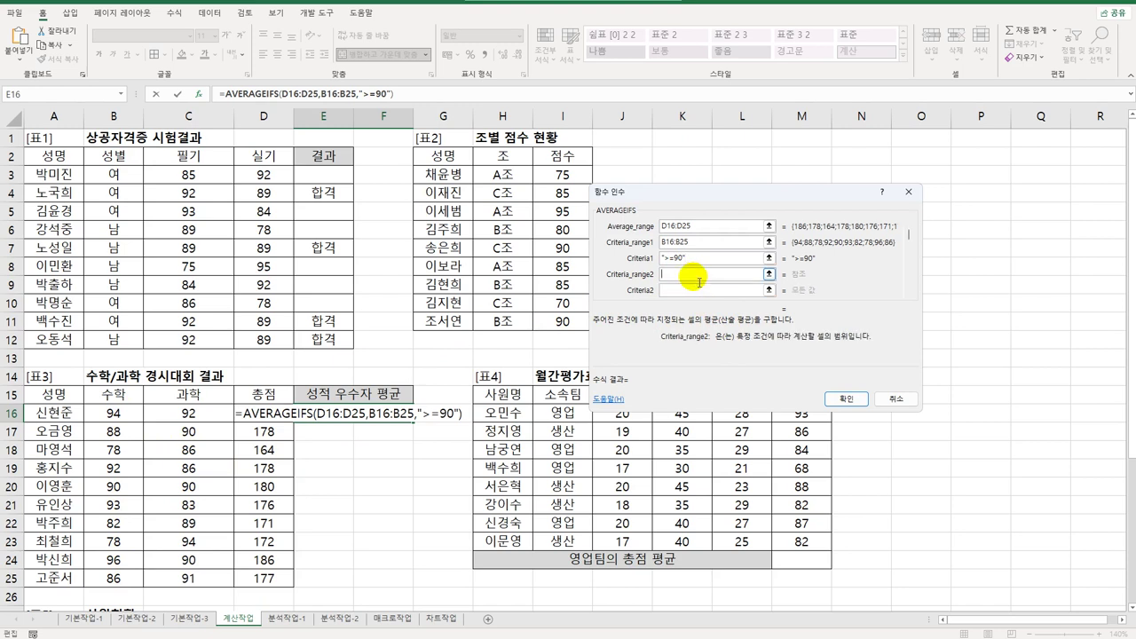
left_click(214, 420)
left_click_drag(214, 419, 218, 582)
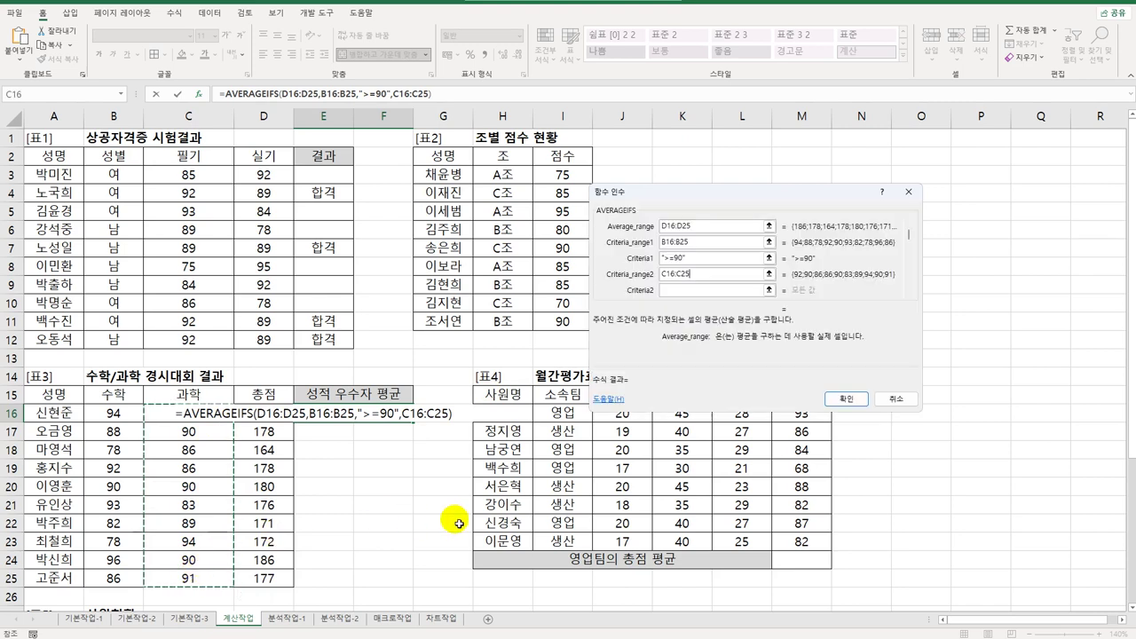
left_click(686, 290)
type(">=90")
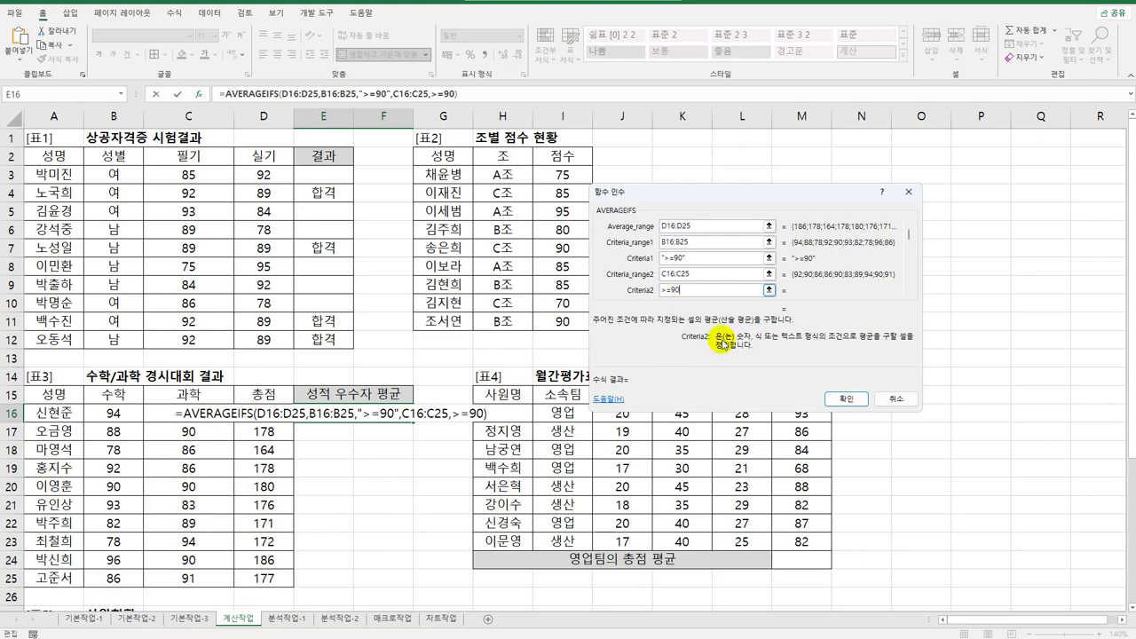
left_click(845, 398)
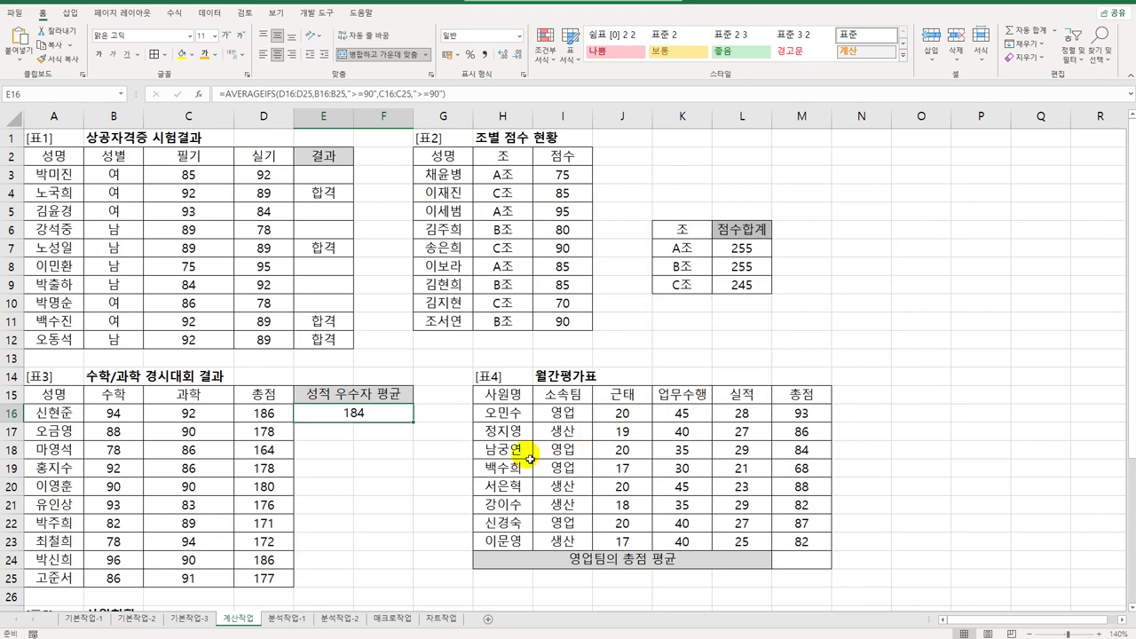
Append &"점" to the end of E16's AVERAGEIFS formula.
double_click(378, 411)
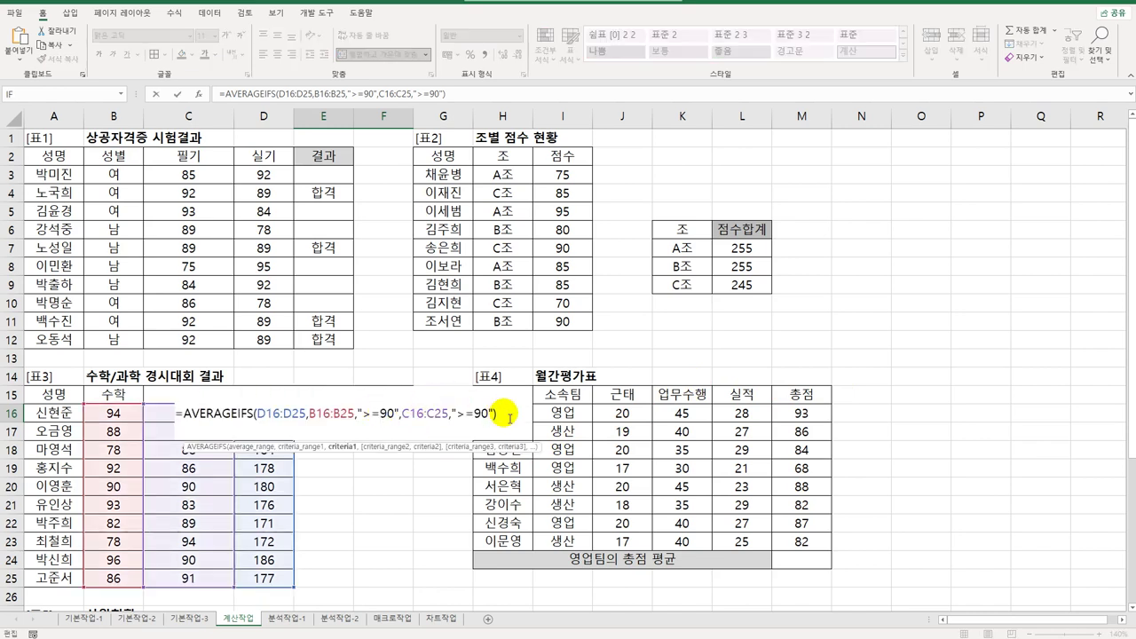
type("&\"점\"")
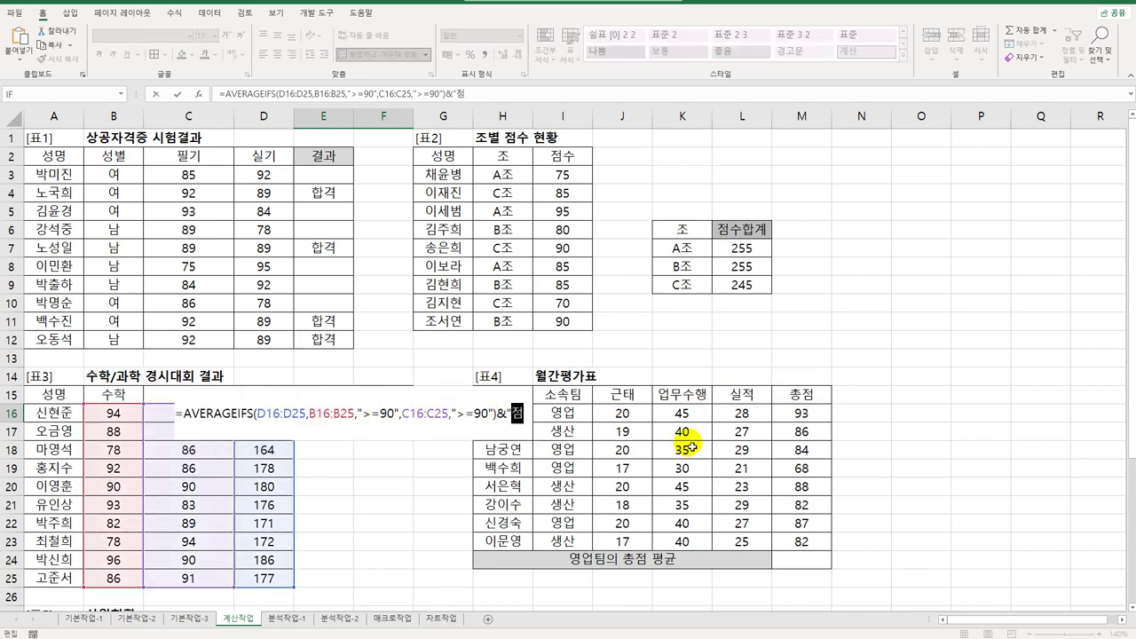
key("Return")
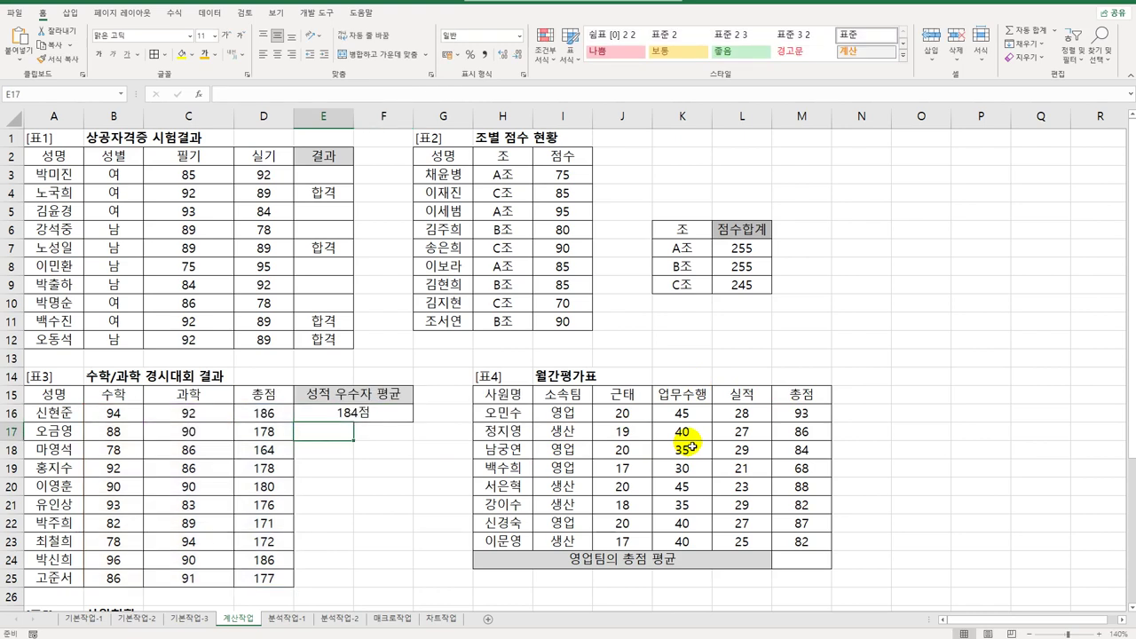
Enter an AVERAGEIF formula in M24 of 표4 that averages M16:M23 where 소속팀 I16:I23 is "영업".
left_click(808, 560)
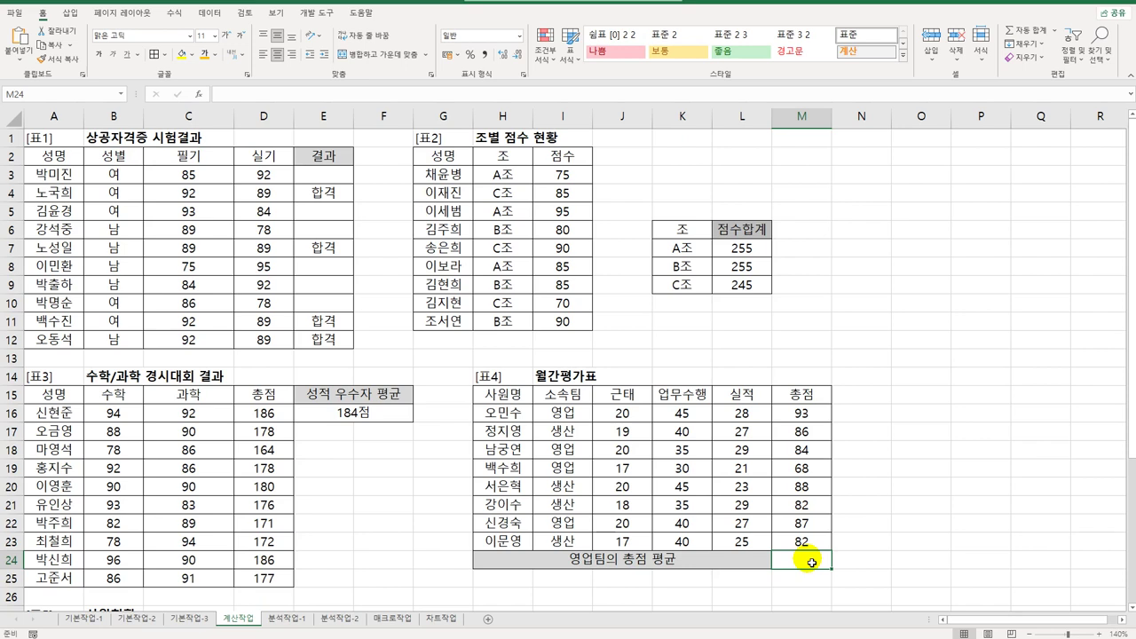
type("=")
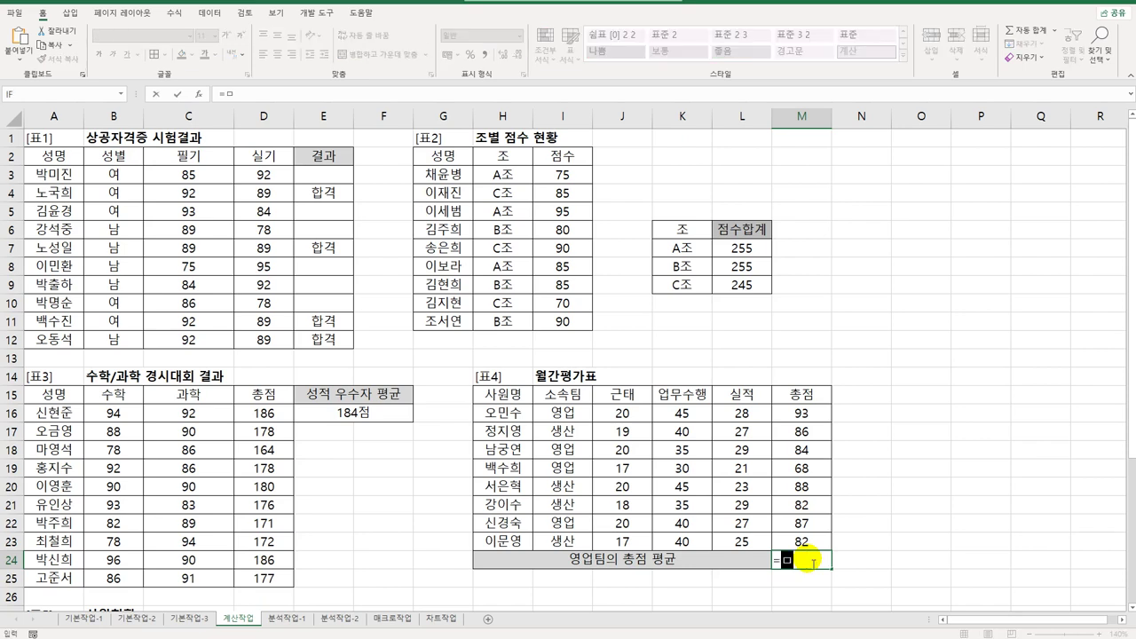
type("av")
key("Down")
key("Down")
key("Down")
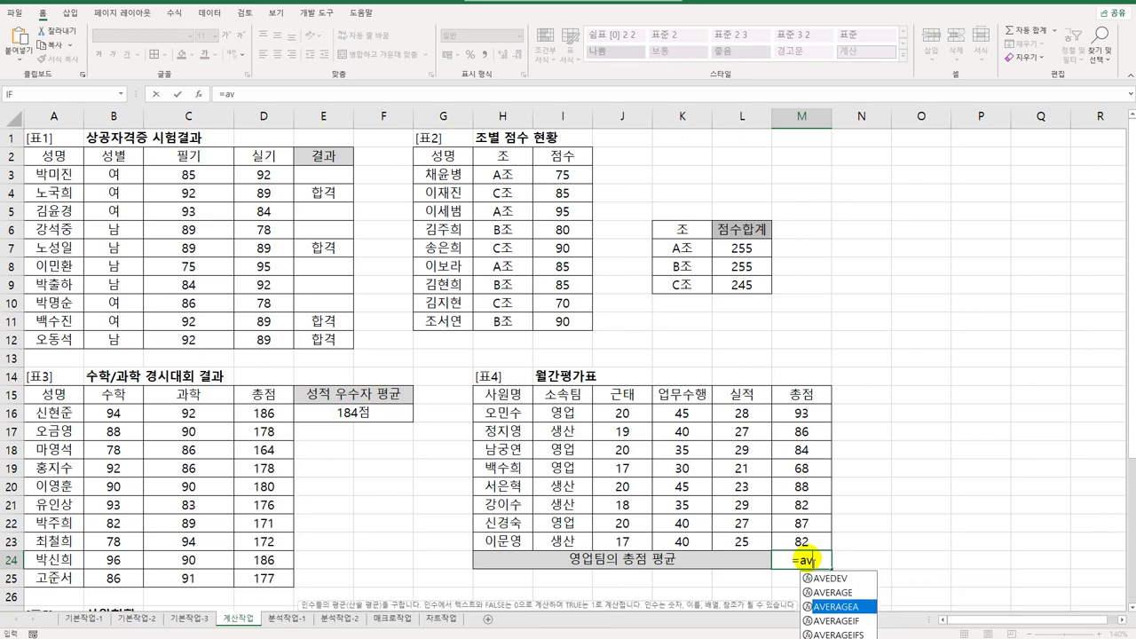
key("Tab")
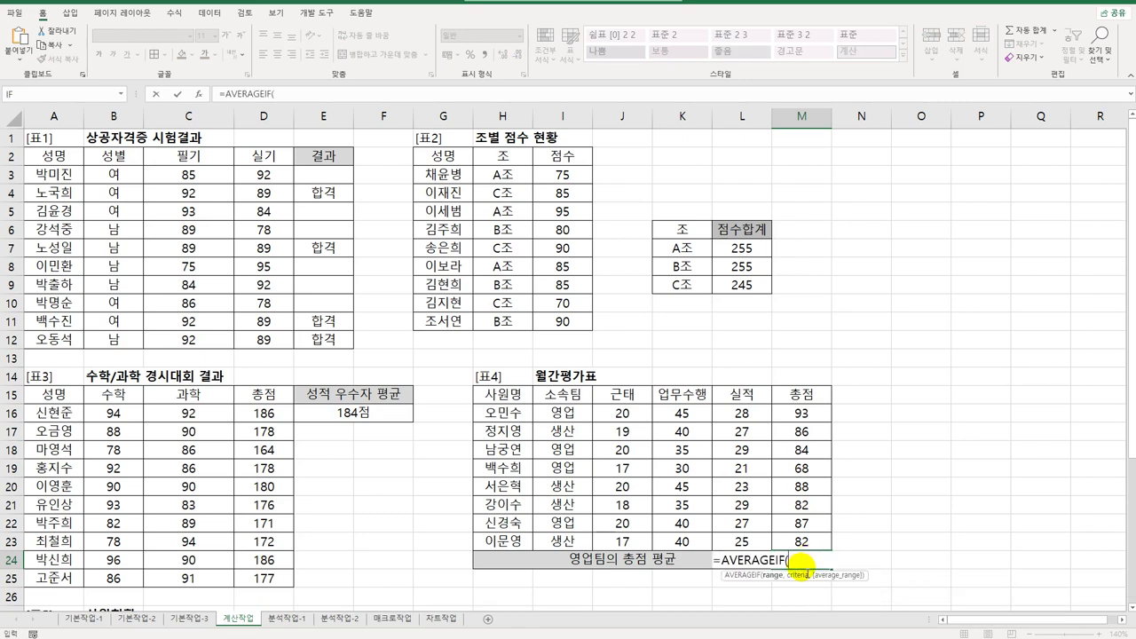
left_click_drag(562, 413, 568, 539)
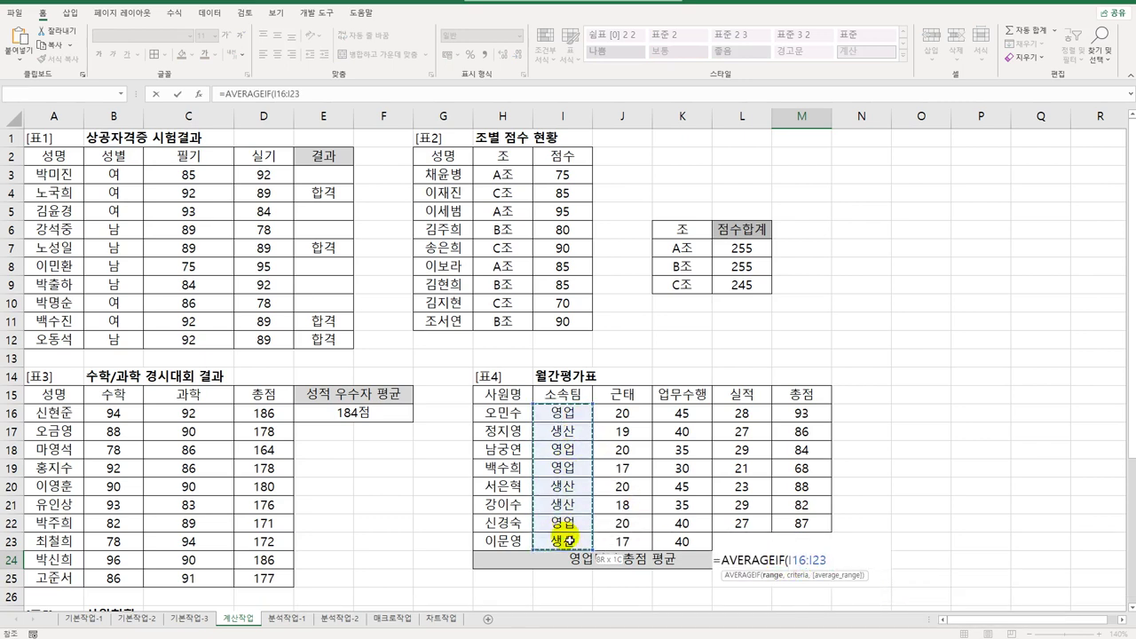
type(",\"")
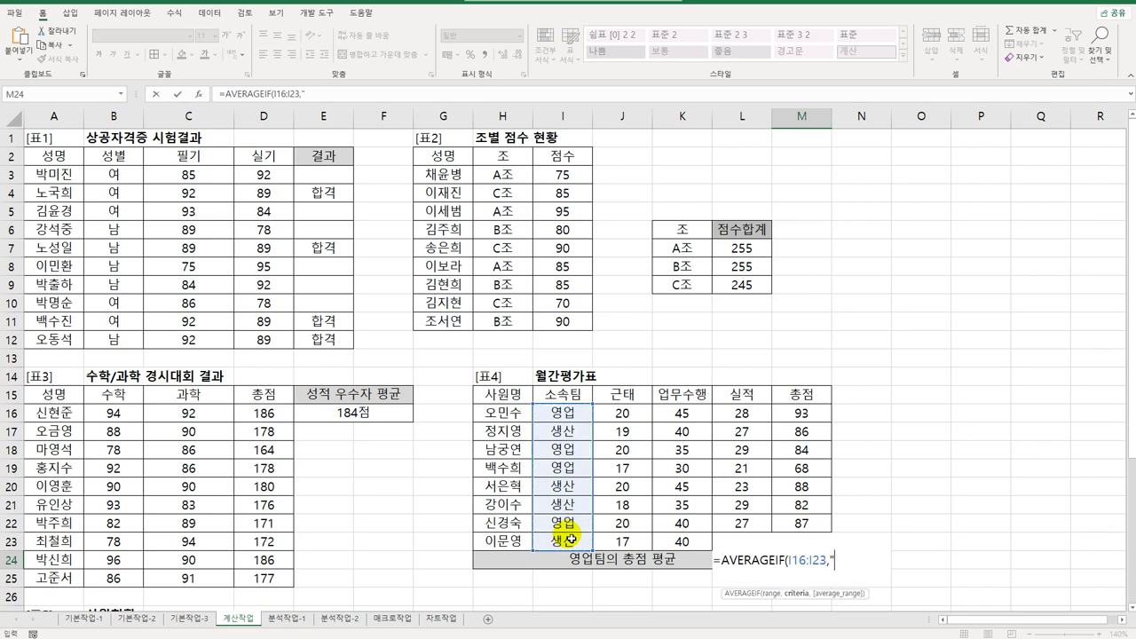
type("영업\",")
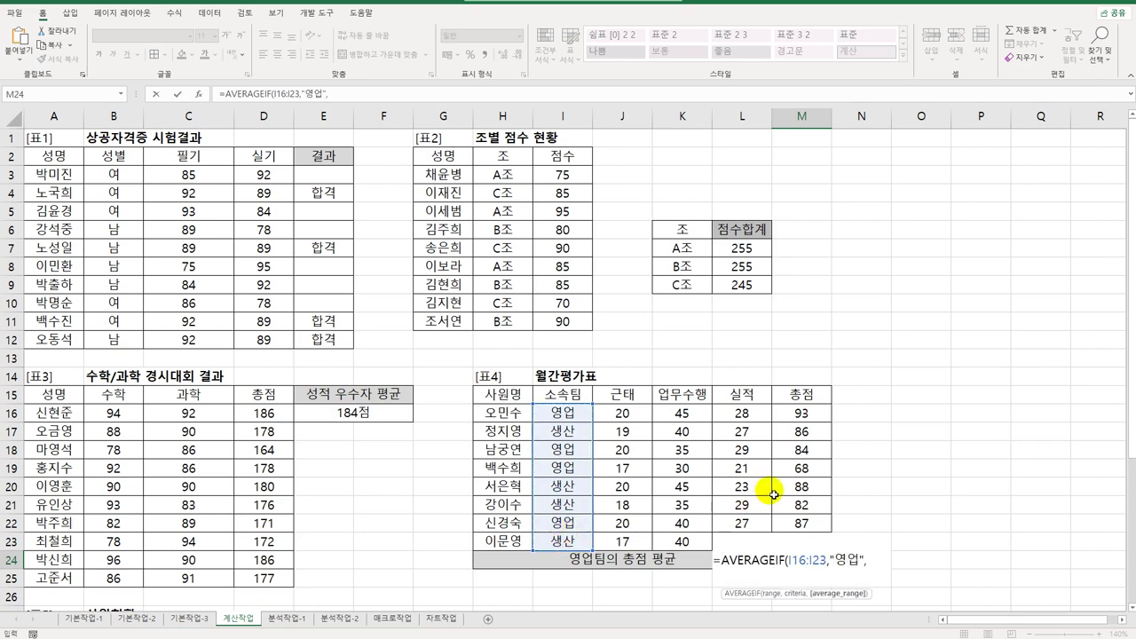
left_click_drag(797, 413, 788, 551)
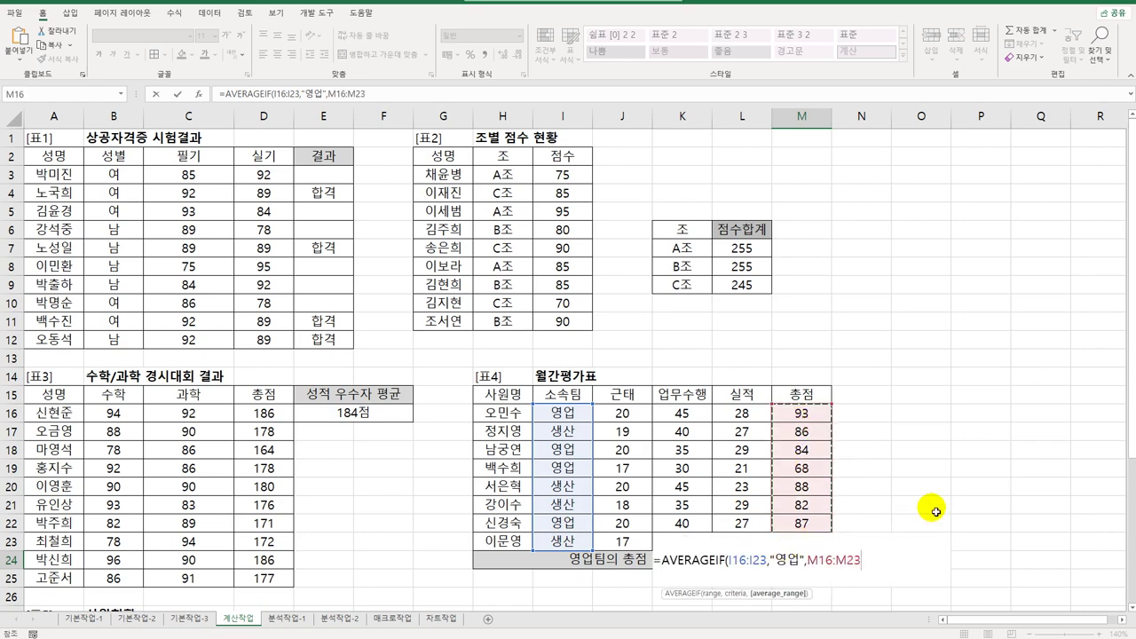
key("ctrl+Return")
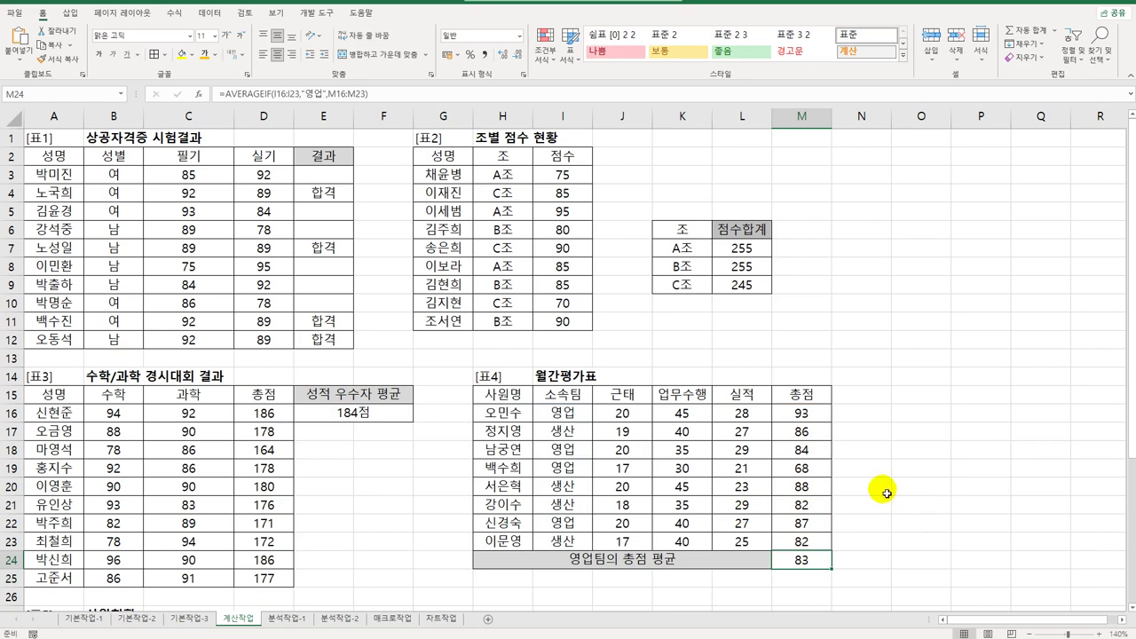
Wrap M24's AVERAGEIF formula in TRUNC with 0 decimal digits.
scroll(816, 551, "down", 3)
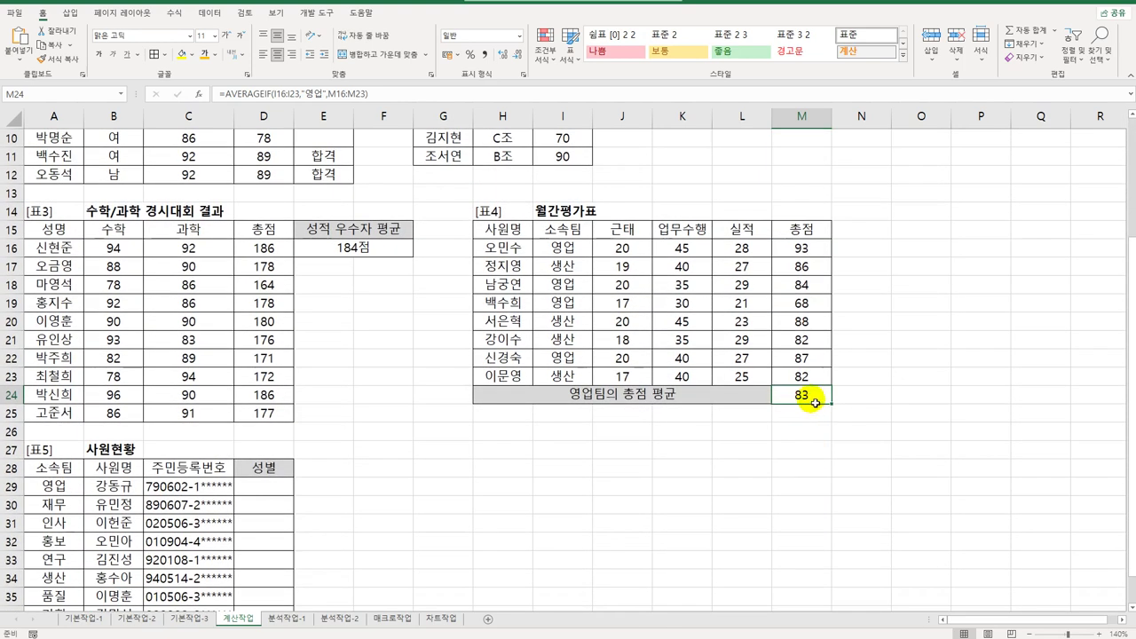
double_click(814, 403)
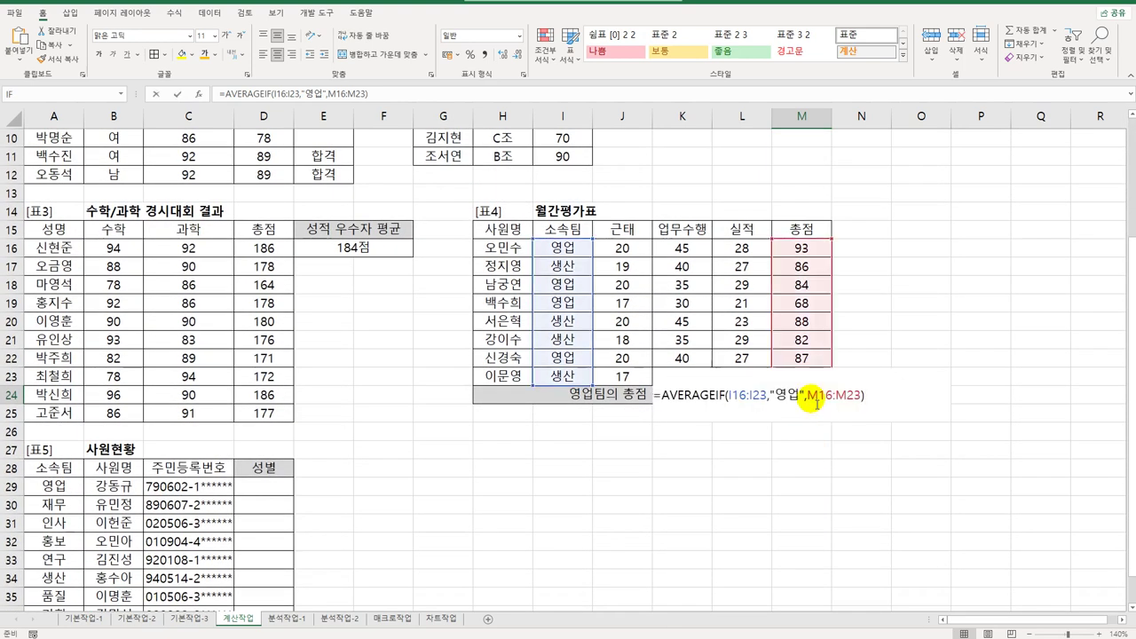
left_click(663, 396)
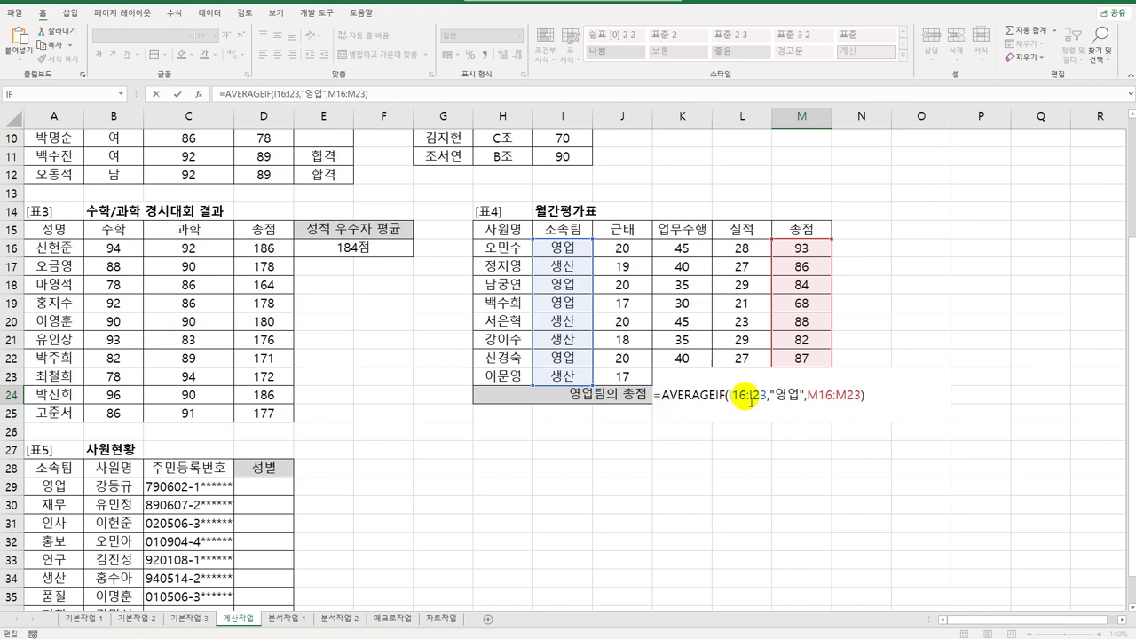
type("ㅅ")
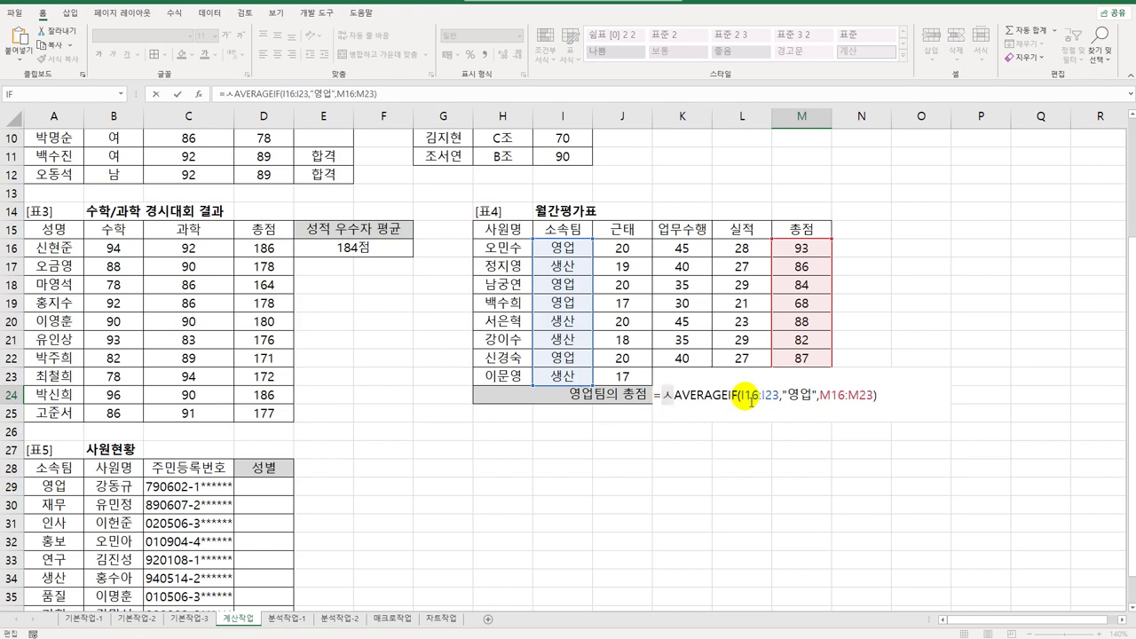
key("BackSpace")
type("trun")
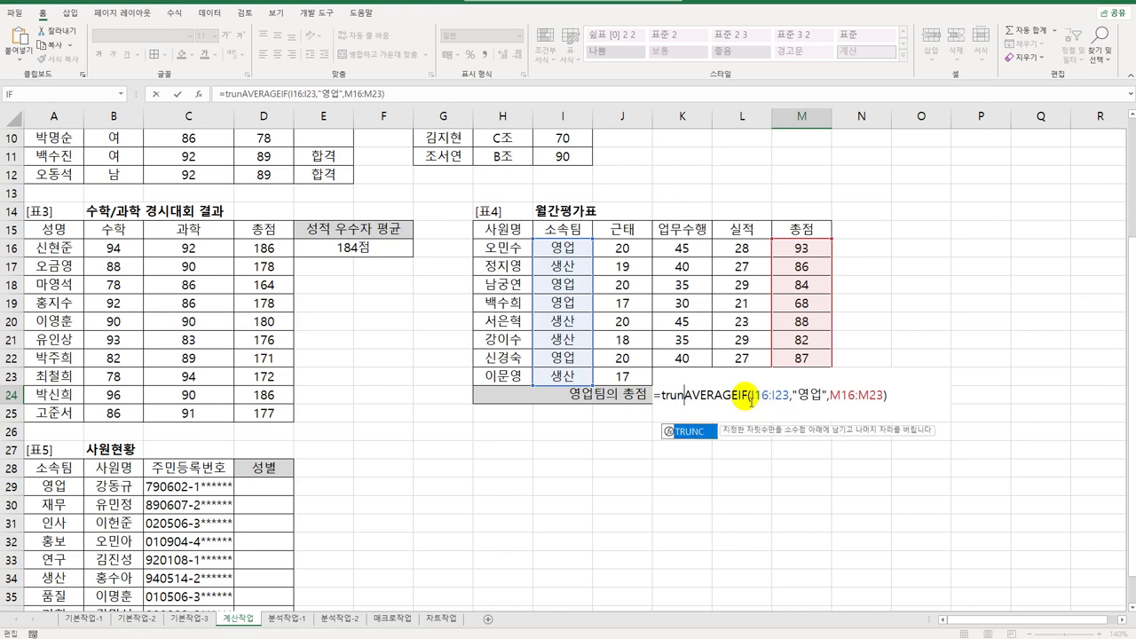
key("Tab")
key("End")
type(",")
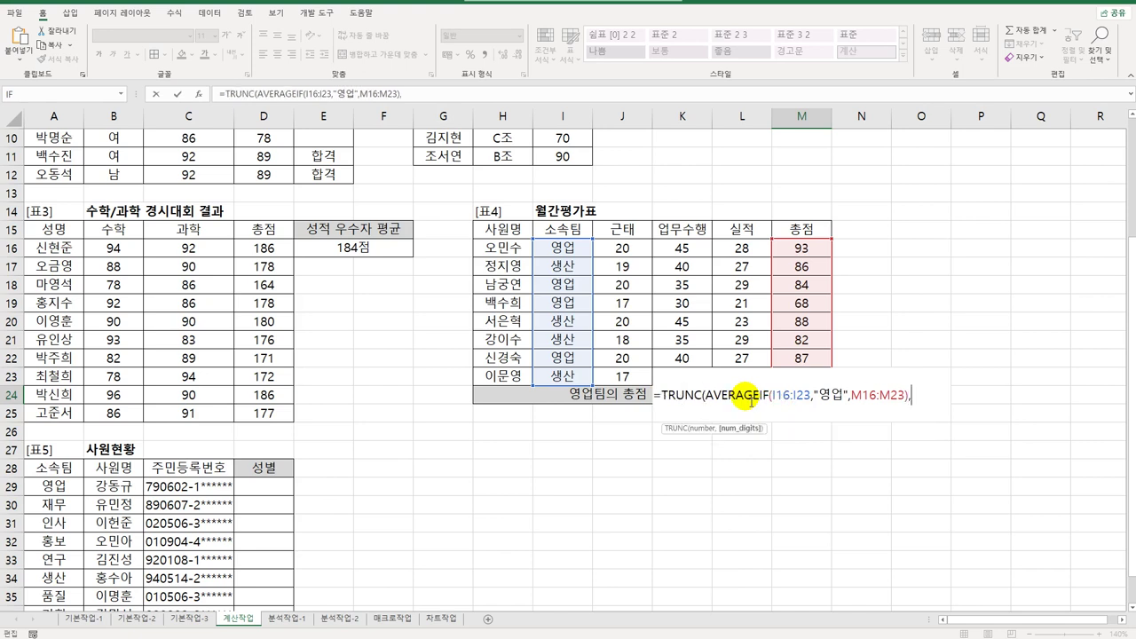
type("0)")
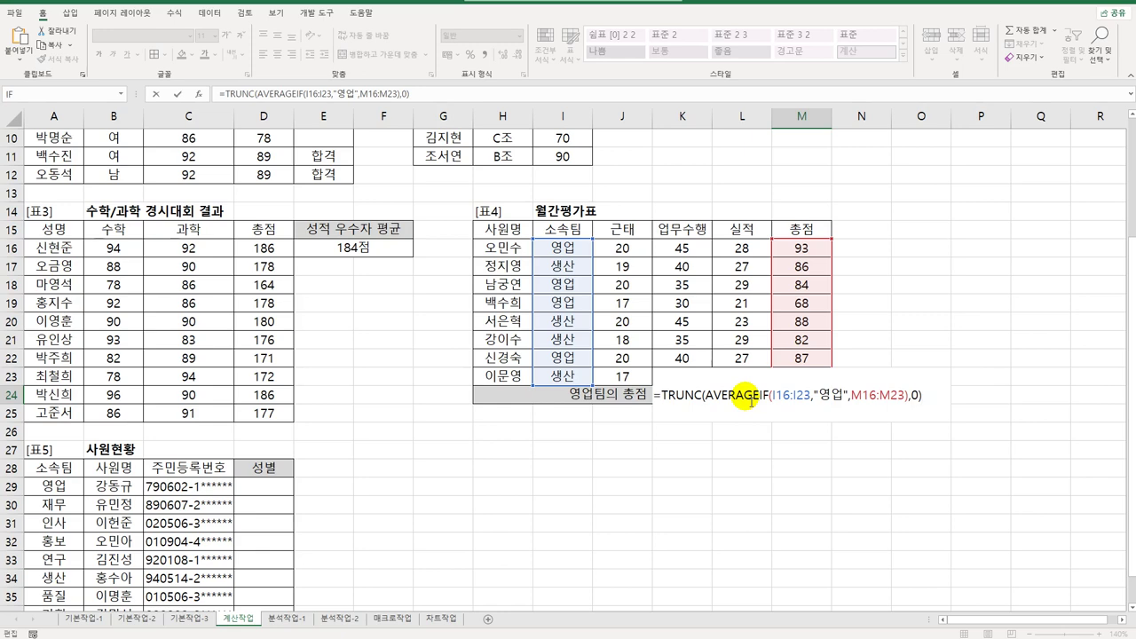
key("Return")
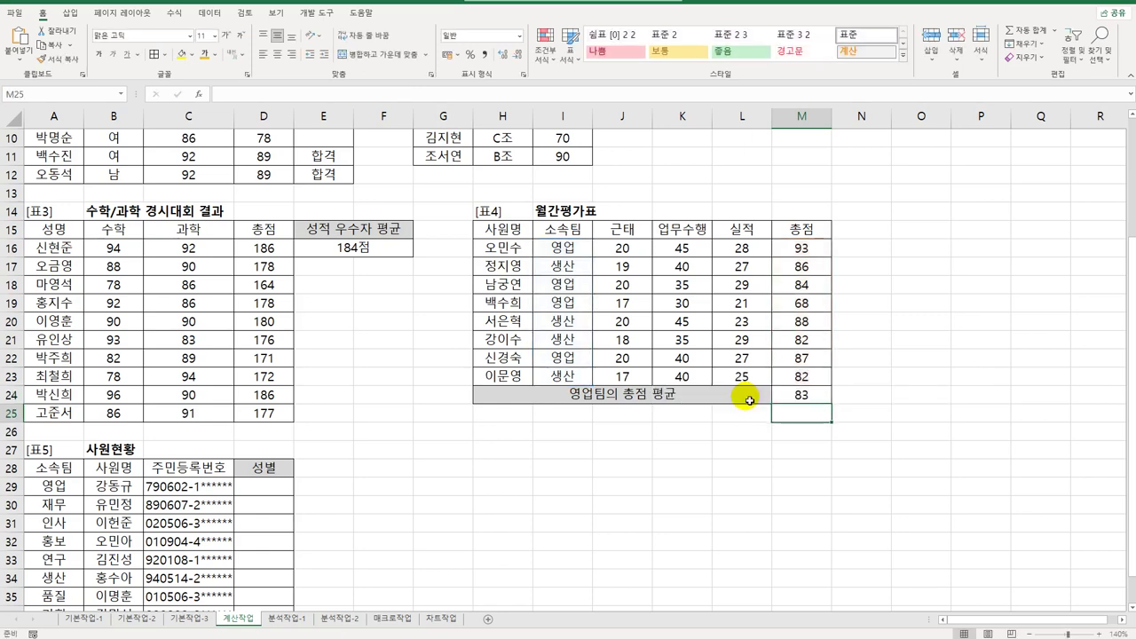
Enter =MID(C29,8,1) in D29 of 표5's 성별 column and fill it down to D37.
scroll(750, 401, "down", 3)
left_click(264, 321)
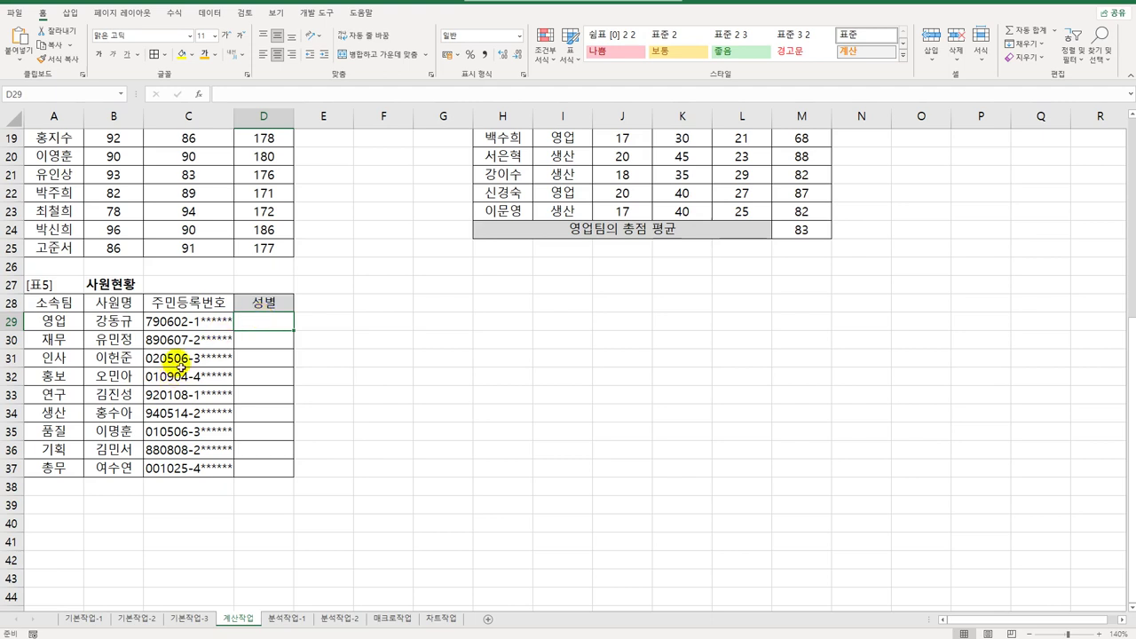
left_click(203, 327)
left_click(265, 327)
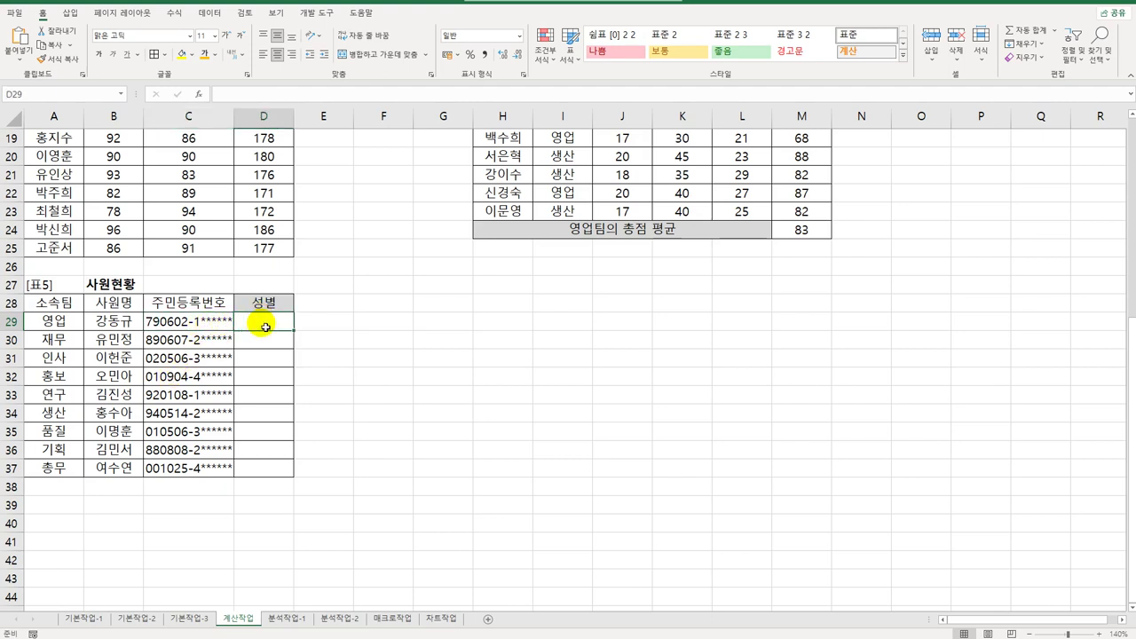
left_click_drag(265, 328, 272, 484)
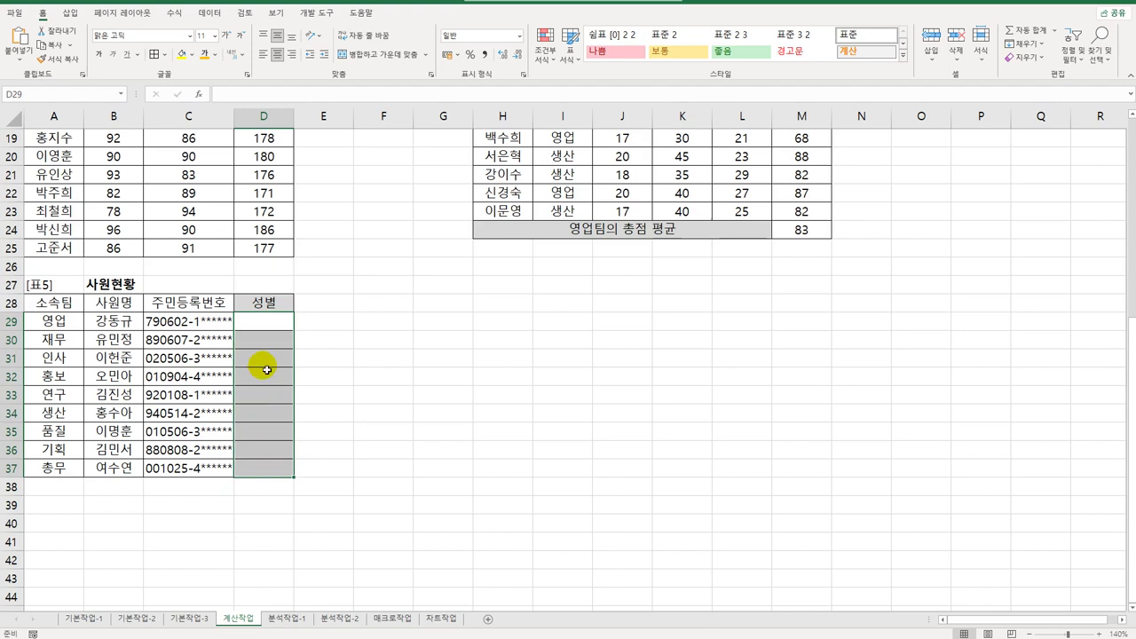
left_click(270, 326)
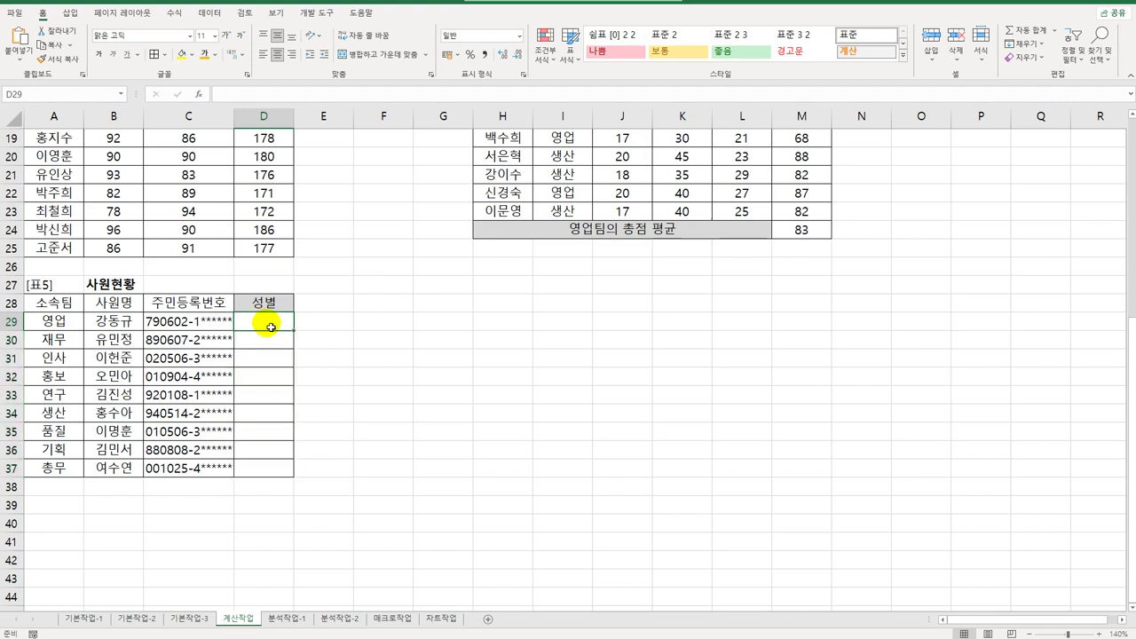
type("=mid")
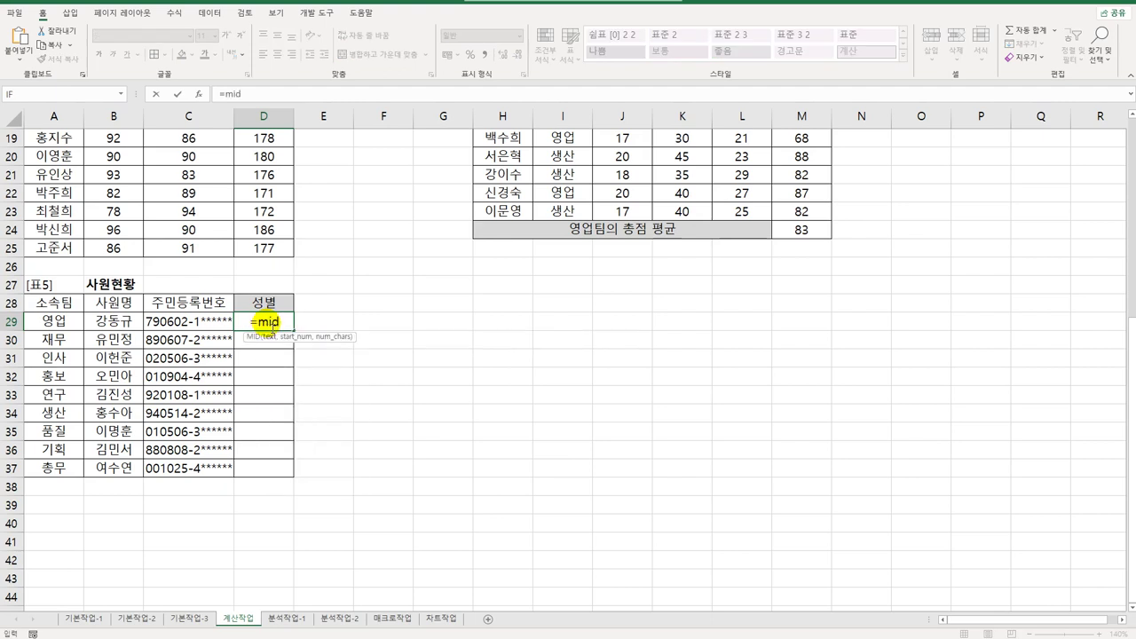
key("Tab")
left_click(188, 321)
type(",8")
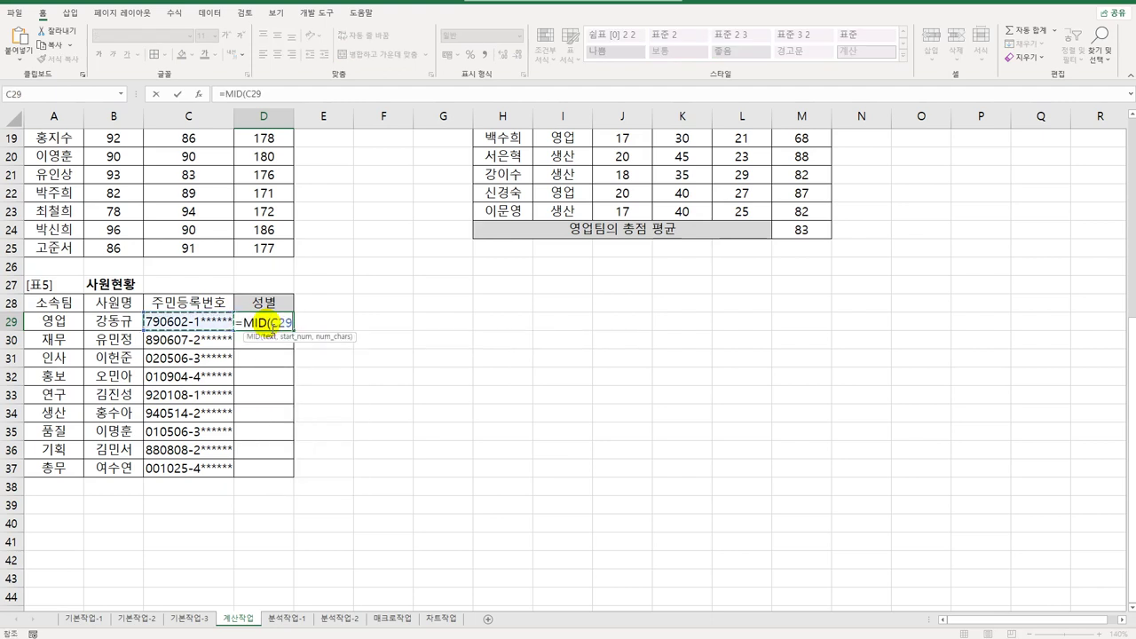
type(",1")
key("ctrl+Return")
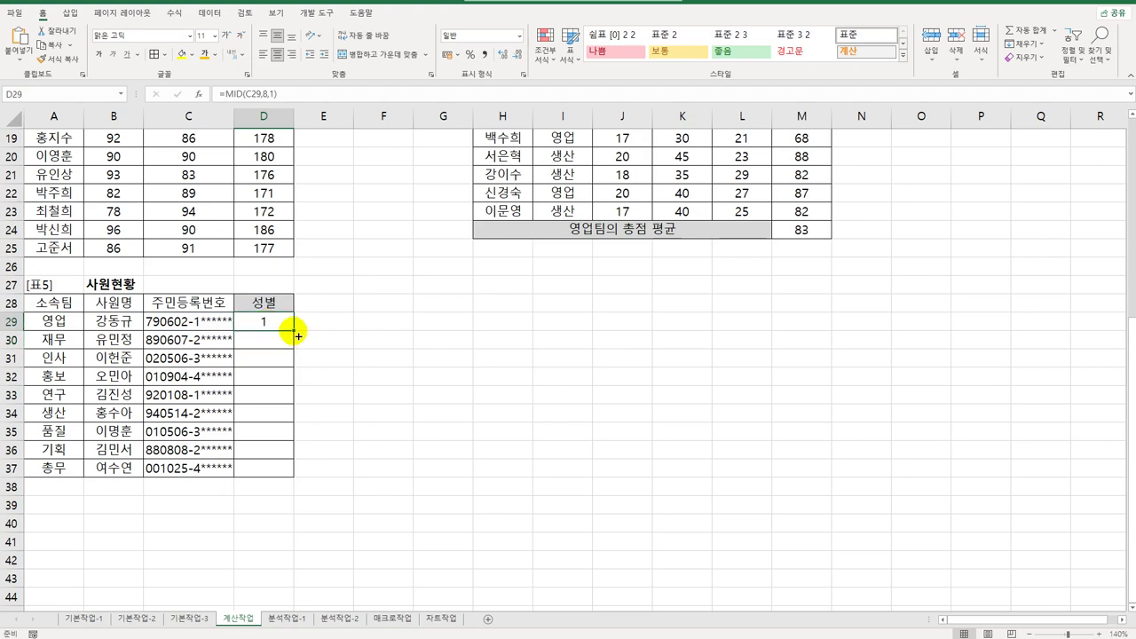
left_click_drag(294, 330, 296, 480)
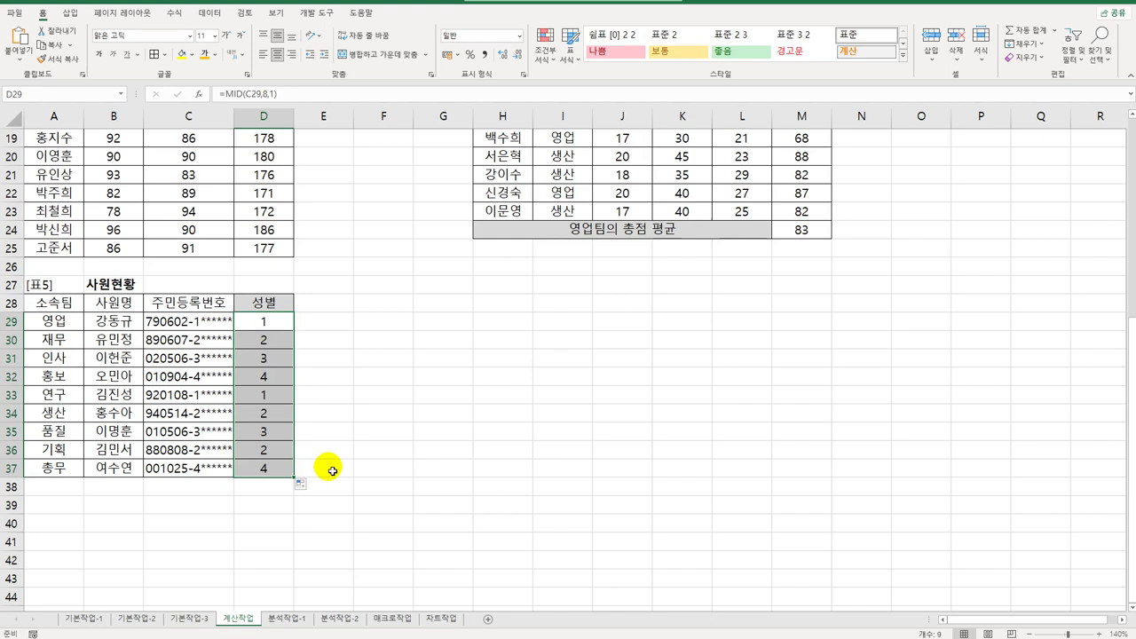
Wrap D29's MID formula in a CHOOSE function as its index number and open the CHOOSE function arguments.
left_click(274, 326)
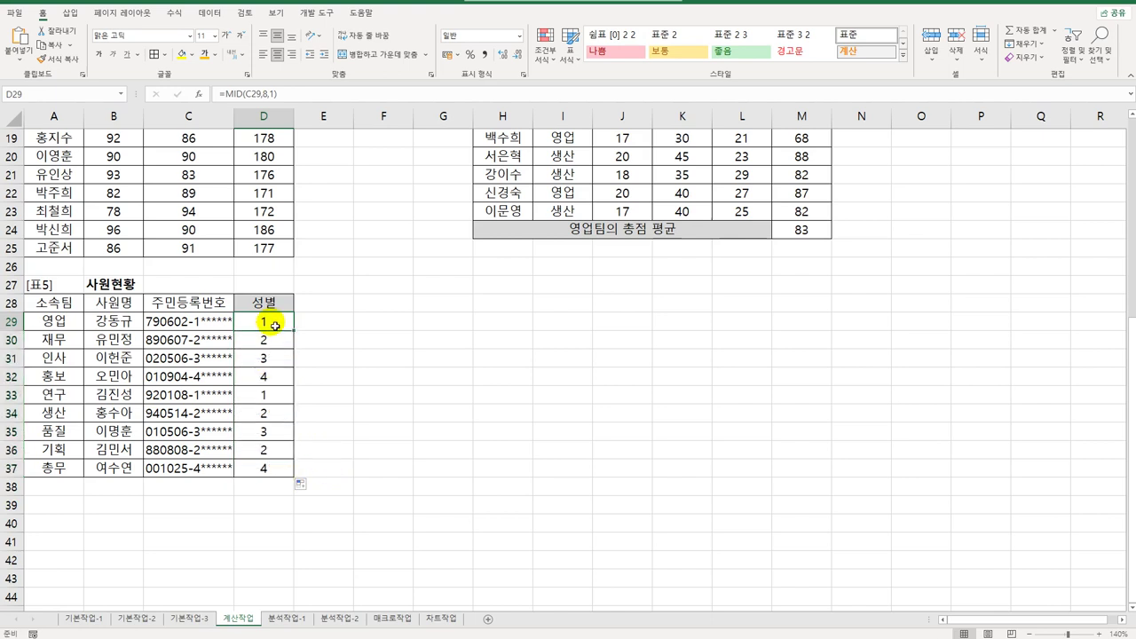
double_click(275, 327)
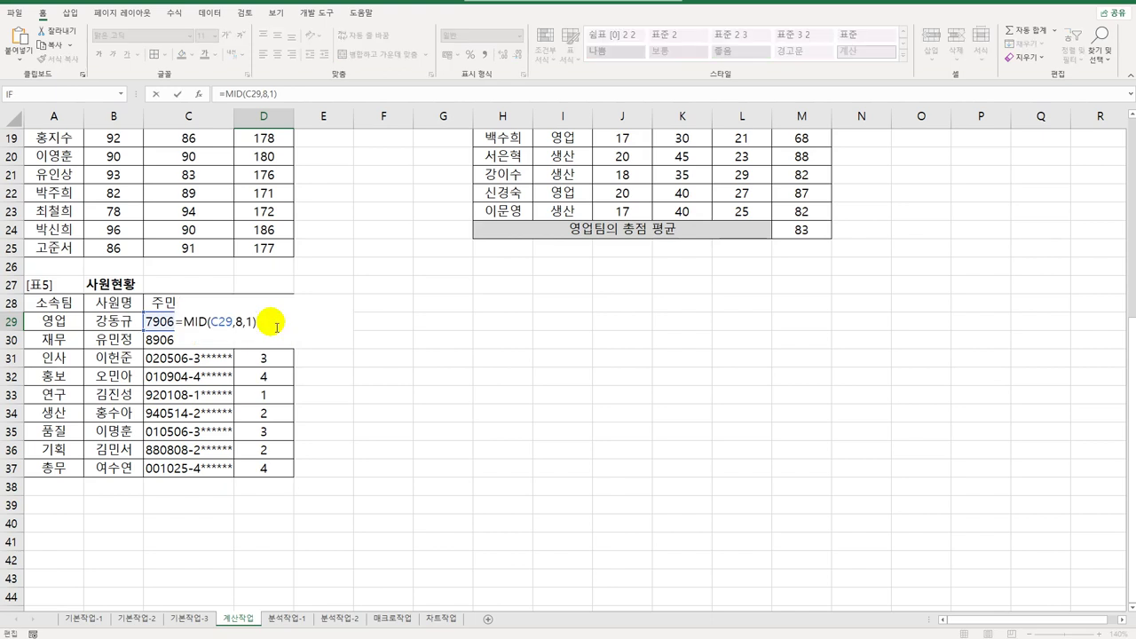
left_click(183, 321)
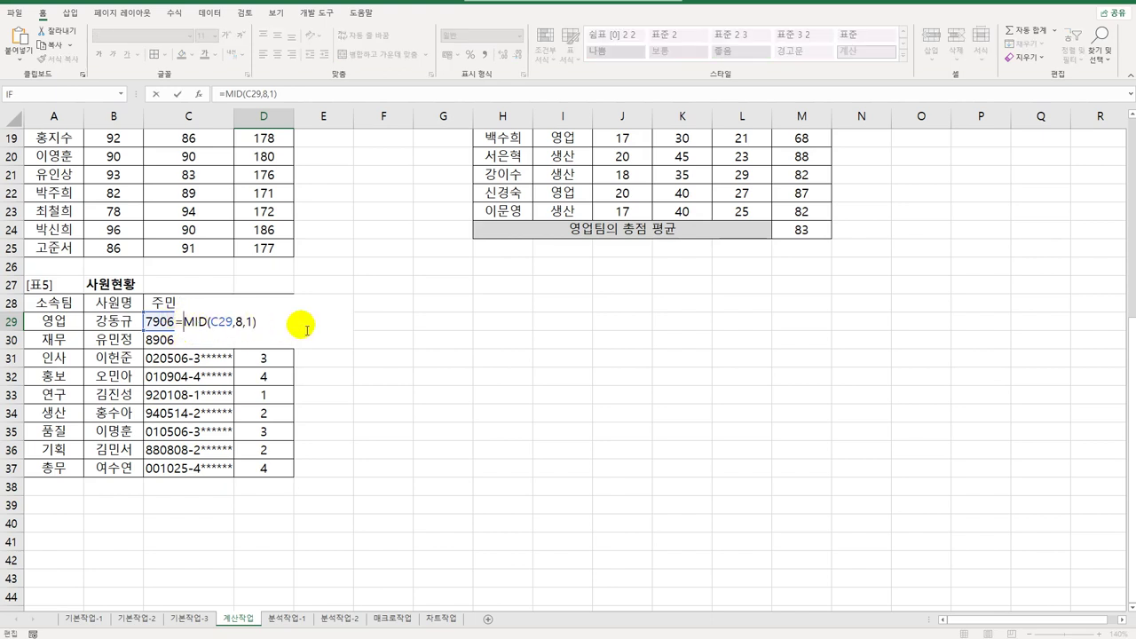
type("choo")
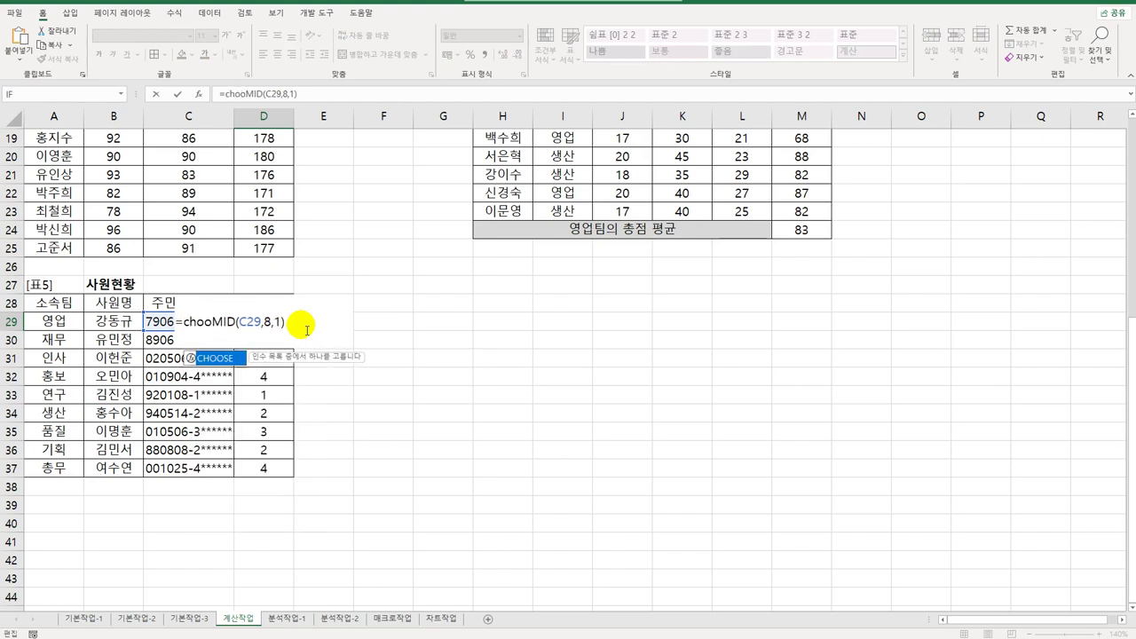
key("Tab")
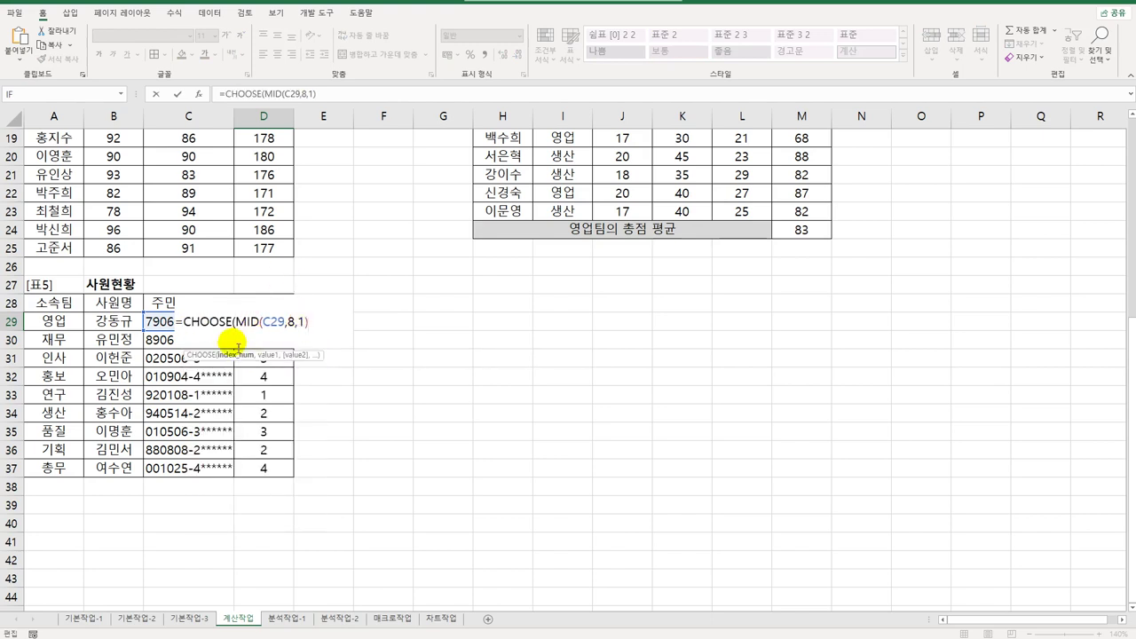
left_click(198, 93)
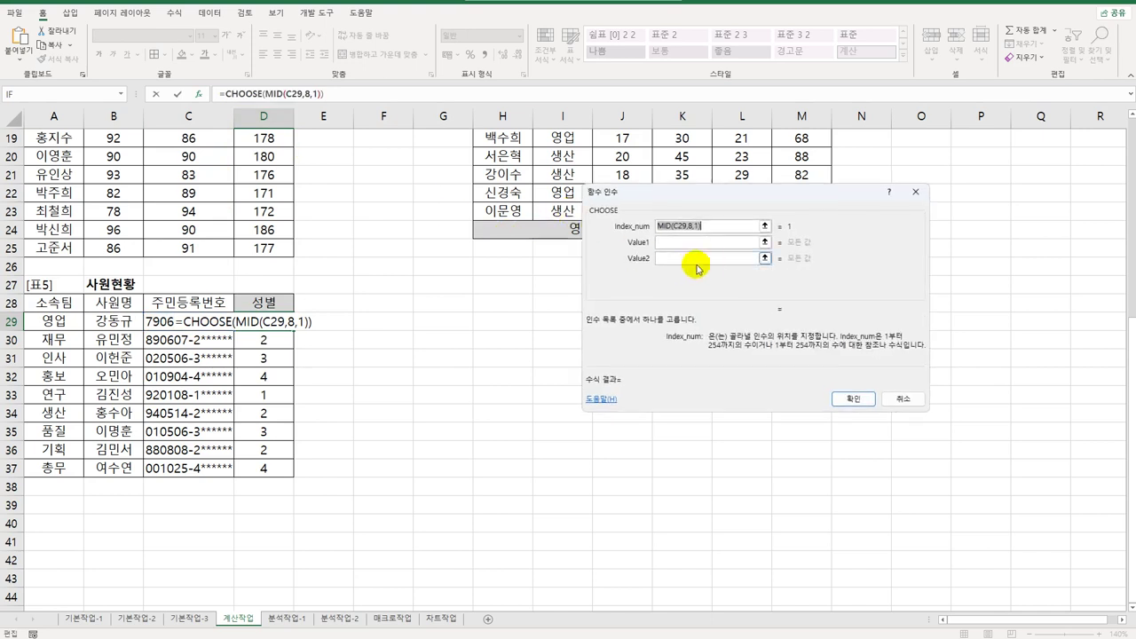
Complete D29's CHOOSE formula with the values "남", "여", "남", "여" and fill it down to D37.
left_click(715, 244)
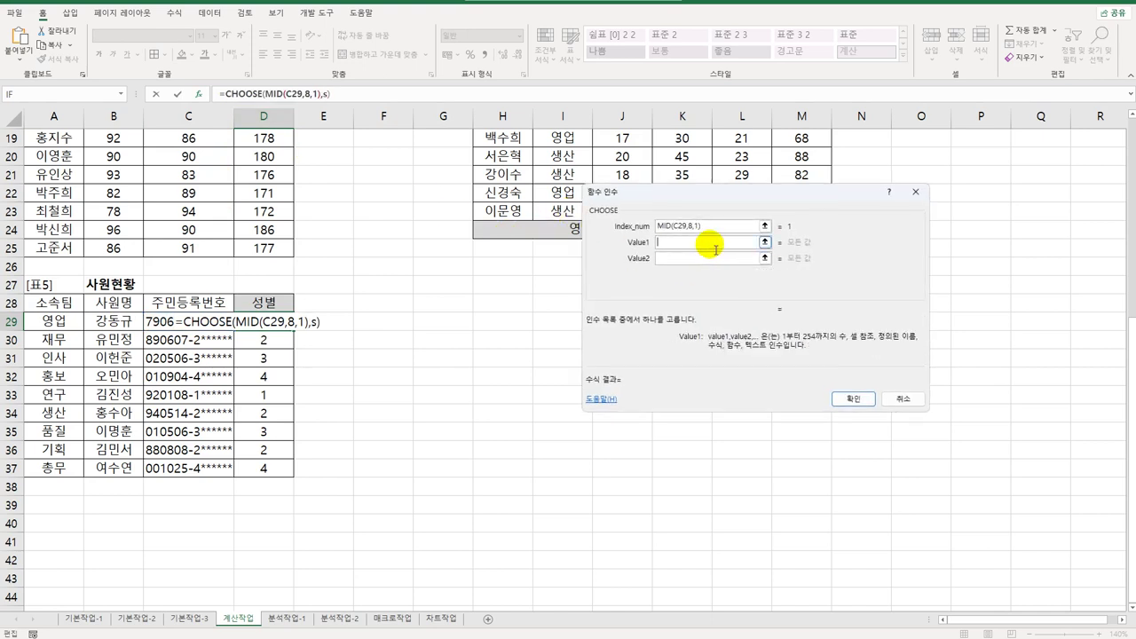
type("\"남\"")
key("Tab")
type("\"여\"")
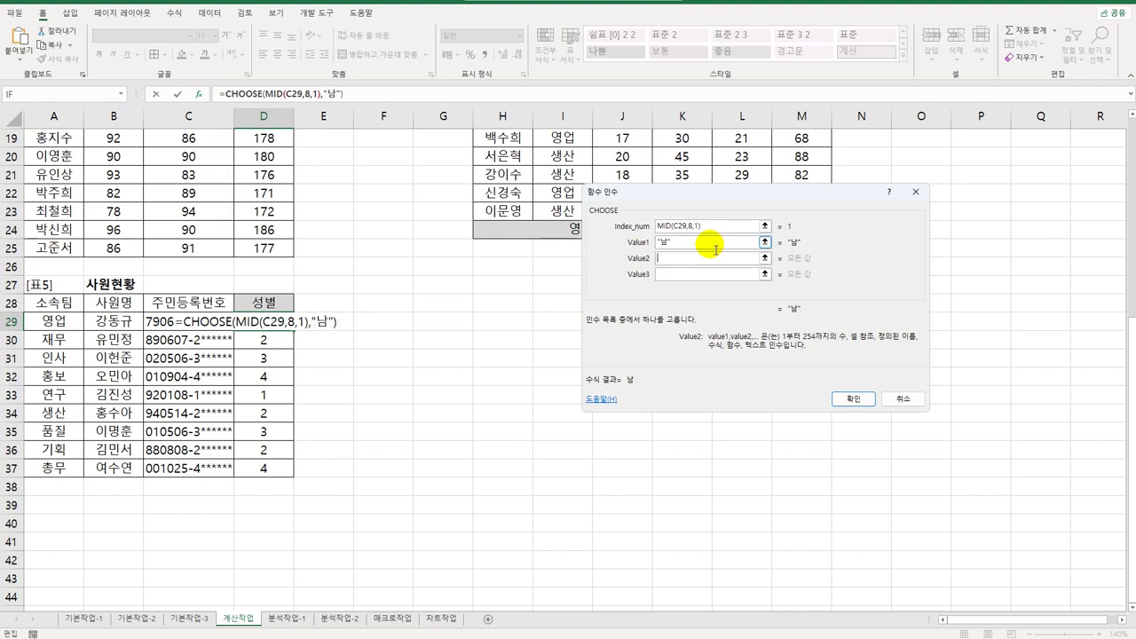
key("Tab")
type("\"남\"")
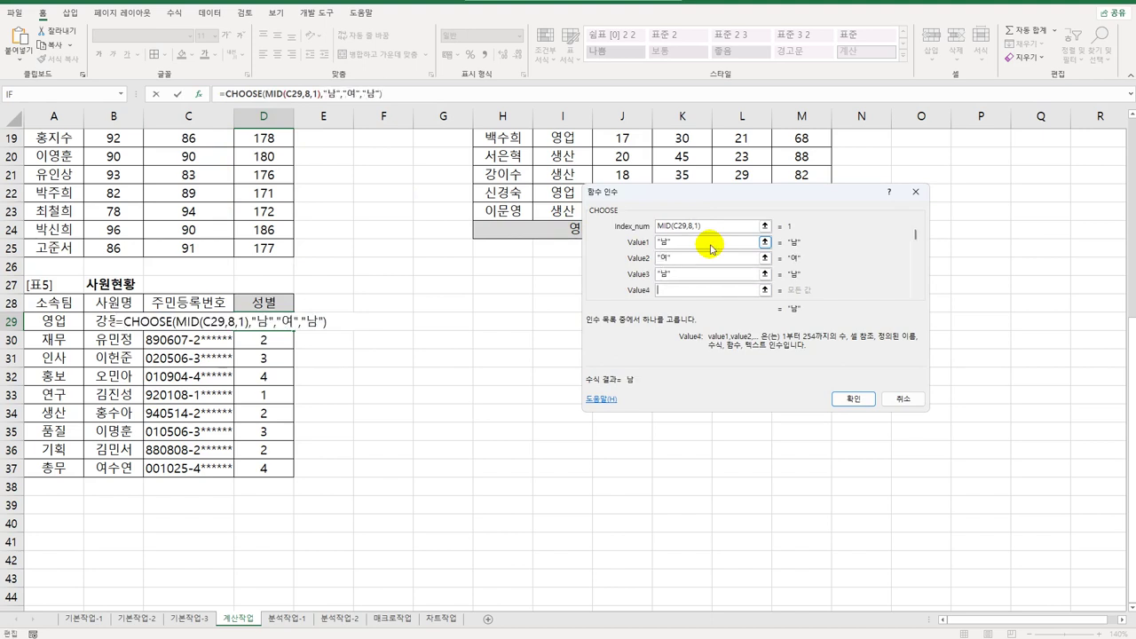
key("Tab")
type("여")
key("Tab")
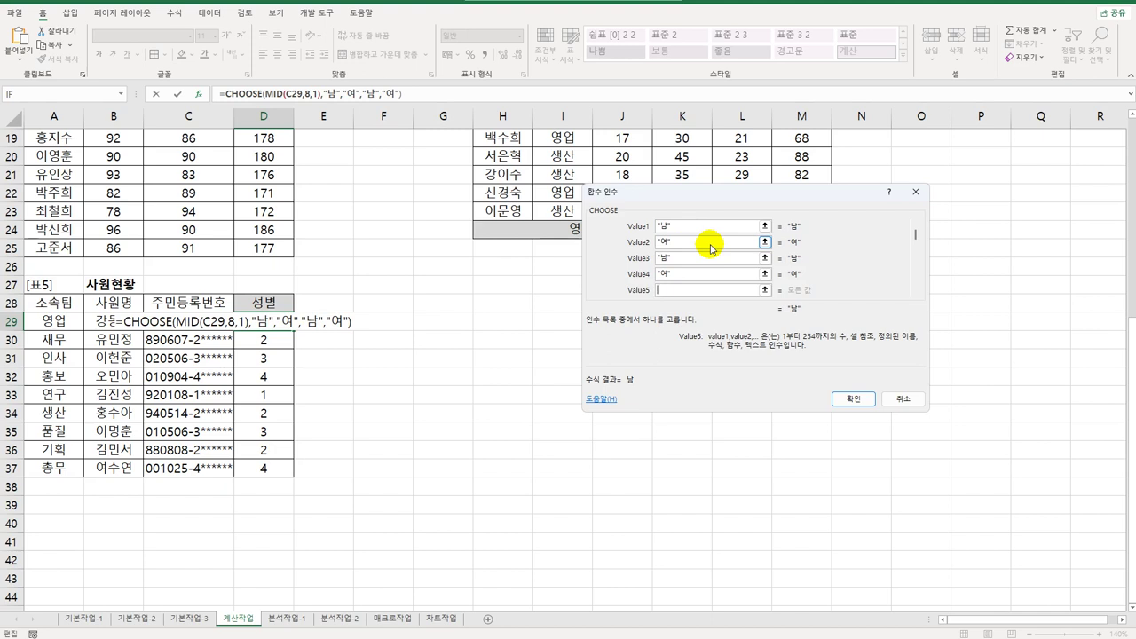
left_click(852, 399)
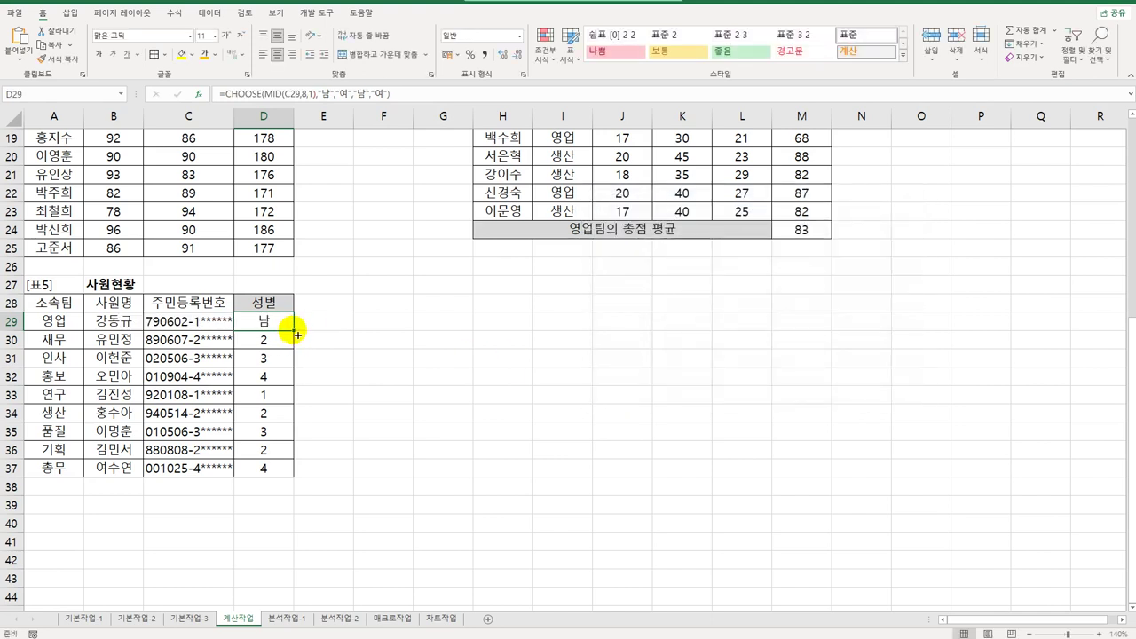
left_click_drag(292, 340, 279, 466)
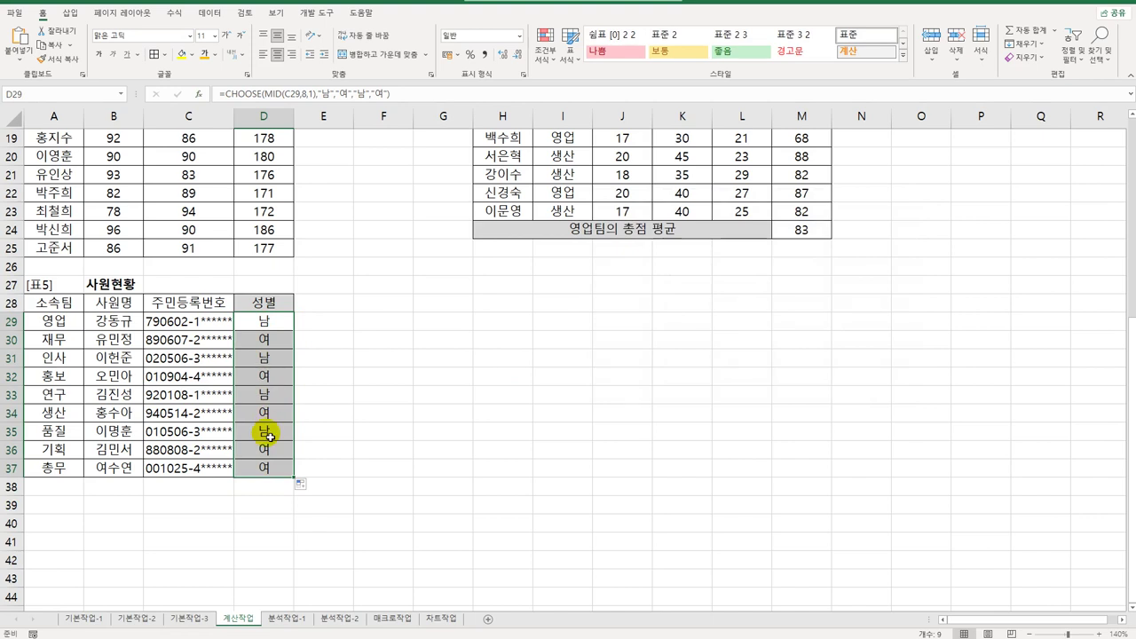
Wrap D29's CHOOSE formula in IFERROR with an empty string "" as the error value and fill it down to D37.
double_click(257, 321)
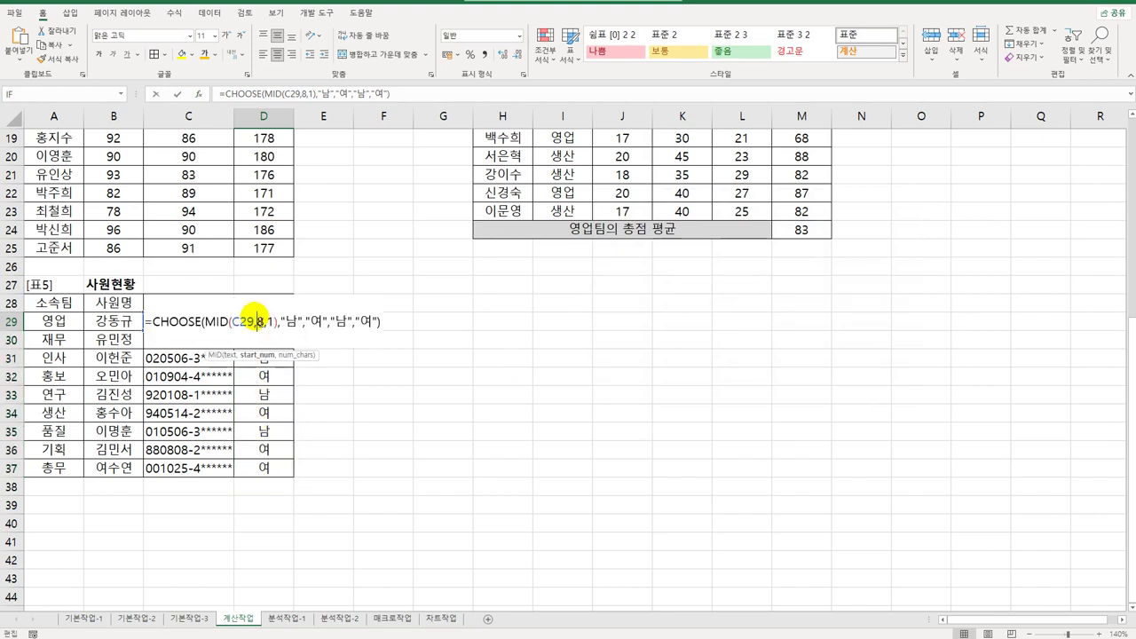
left_click(154, 322)
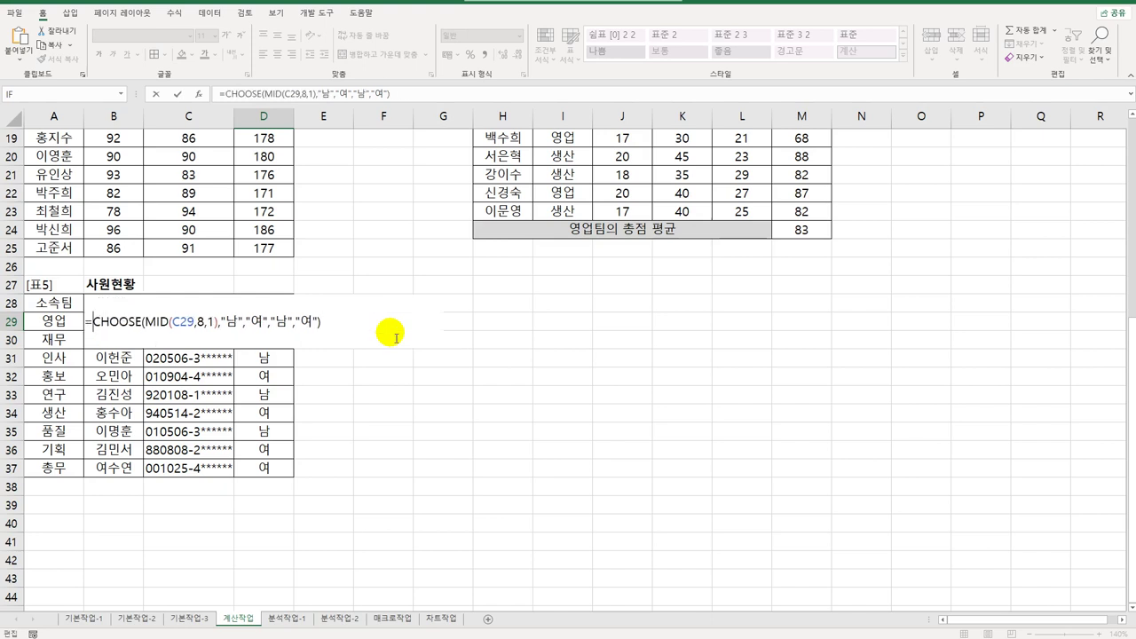
type("IFERROR(")
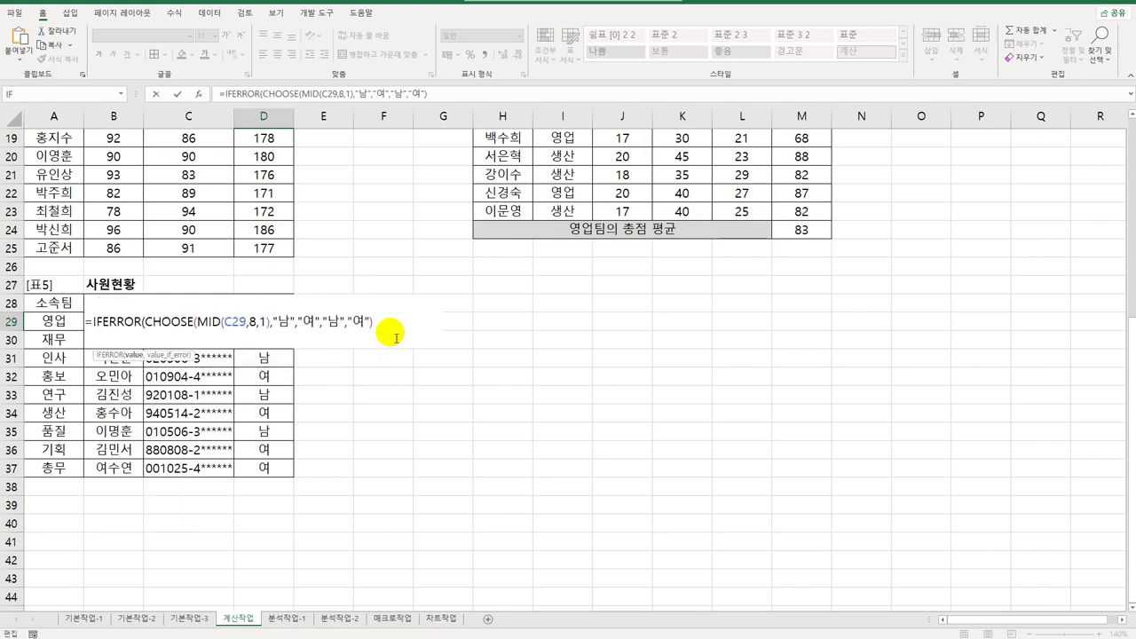
type(",\"\")")
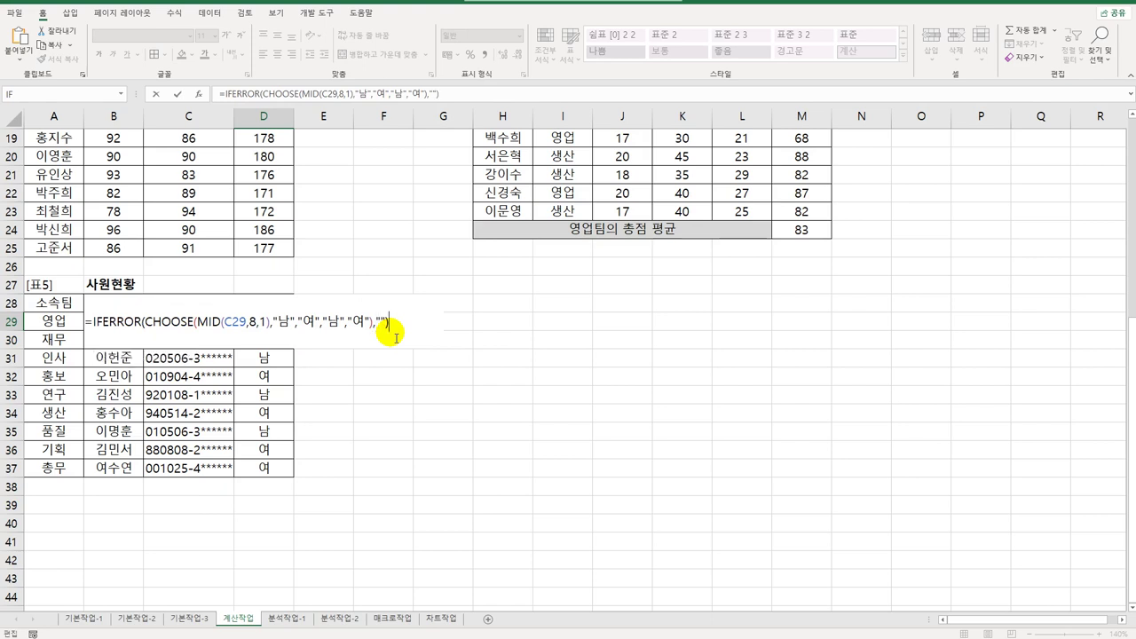
key("Return")
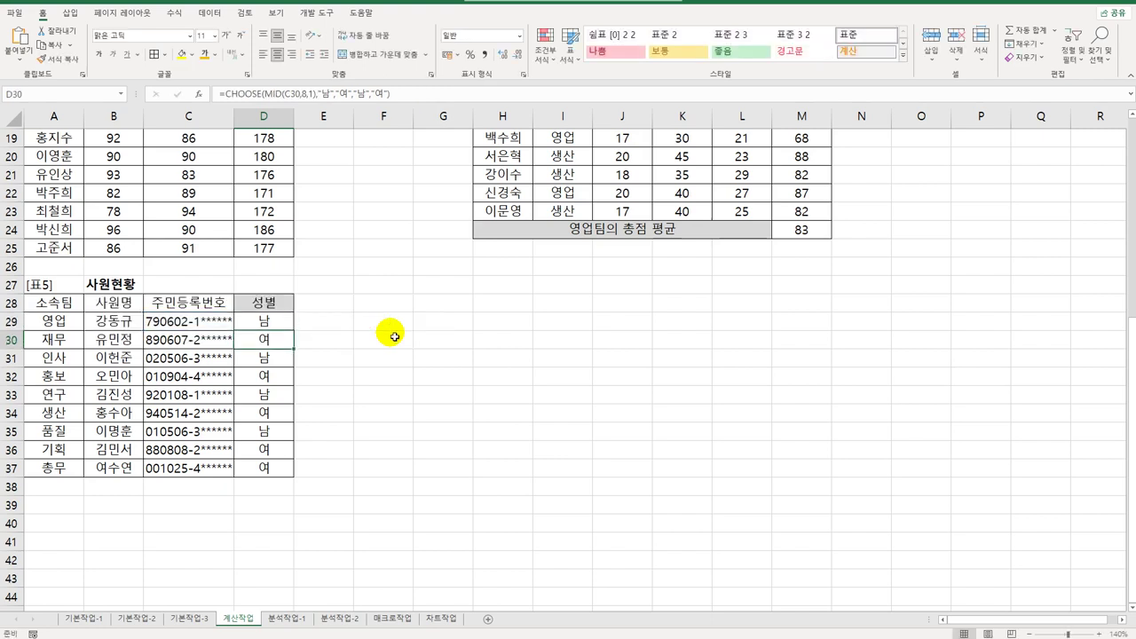
left_click(282, 321)
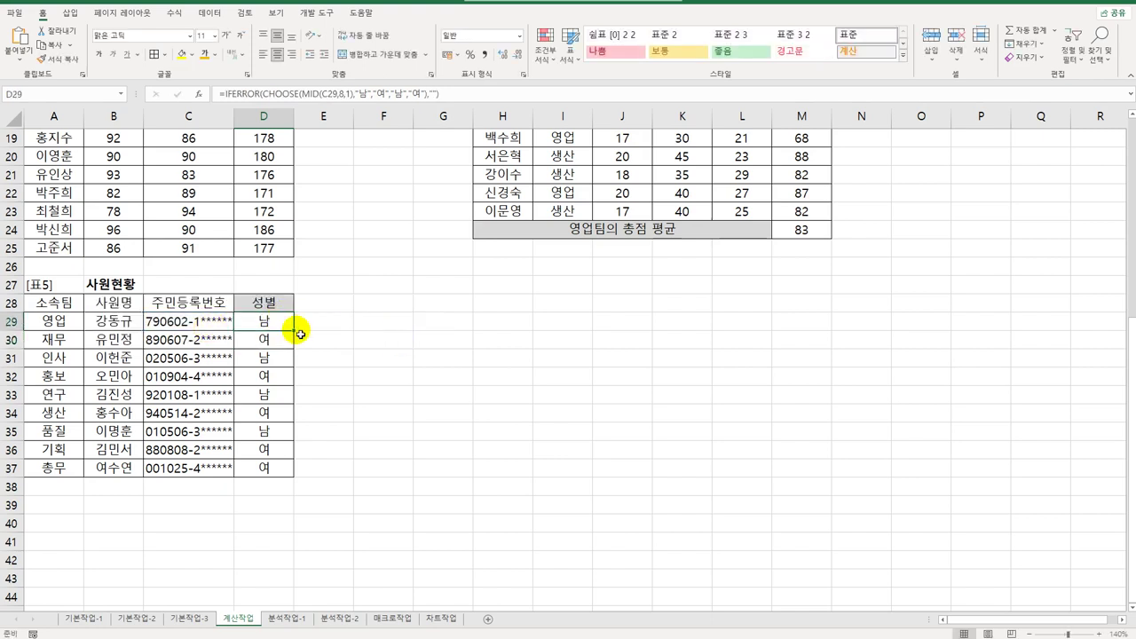
left_click_drag(296, 332, 298, 472)
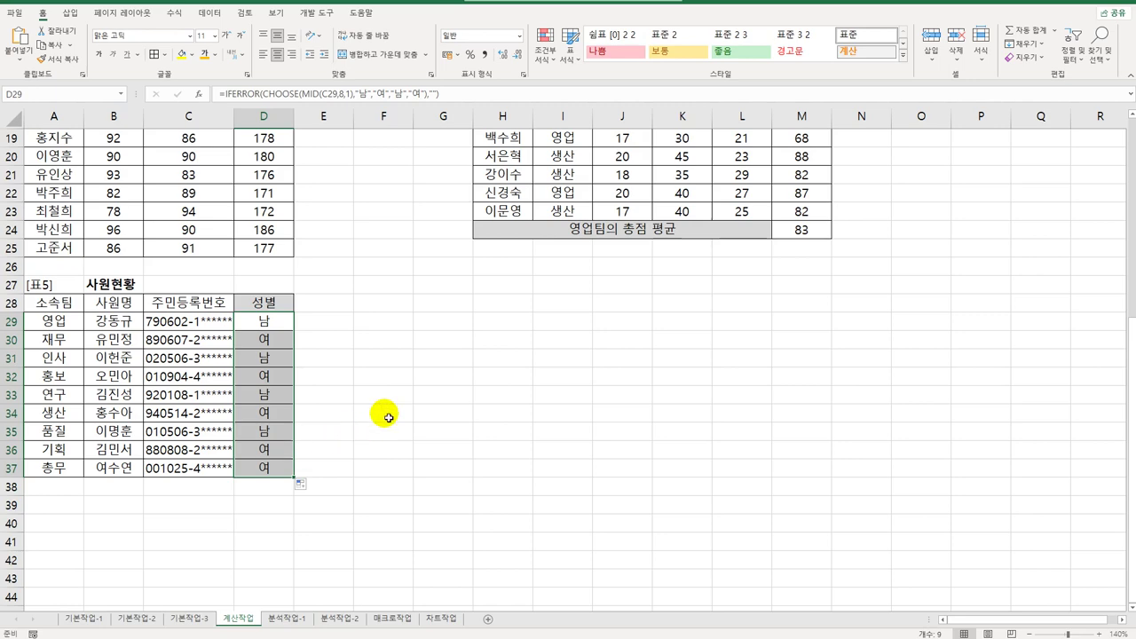
scroll(389, 418, "up", 6)
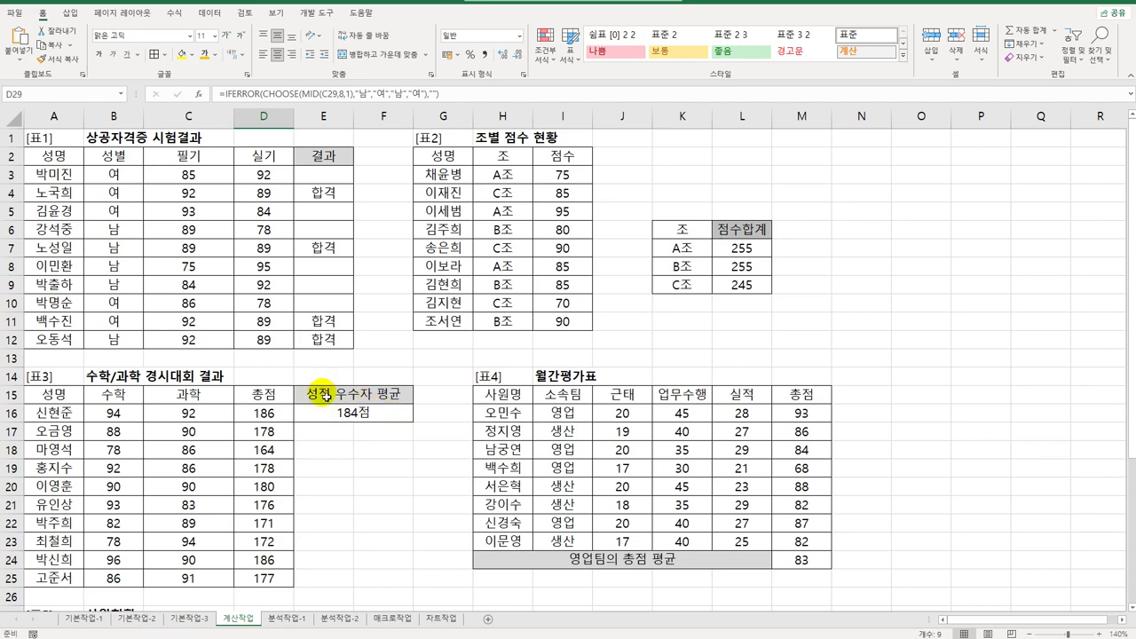
left_click(341, 417)
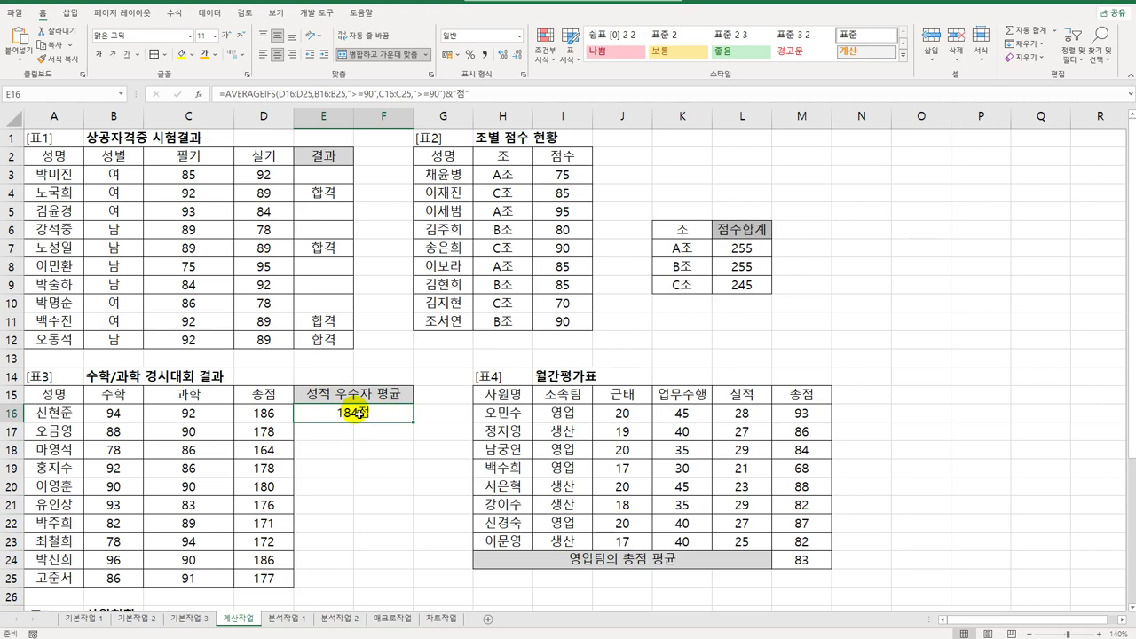
On the 분석작업-1 sheet, start a custom sort of the 상공회원 관리현황 table with 회원등급 as the first sort key.
left_click(291, 618)
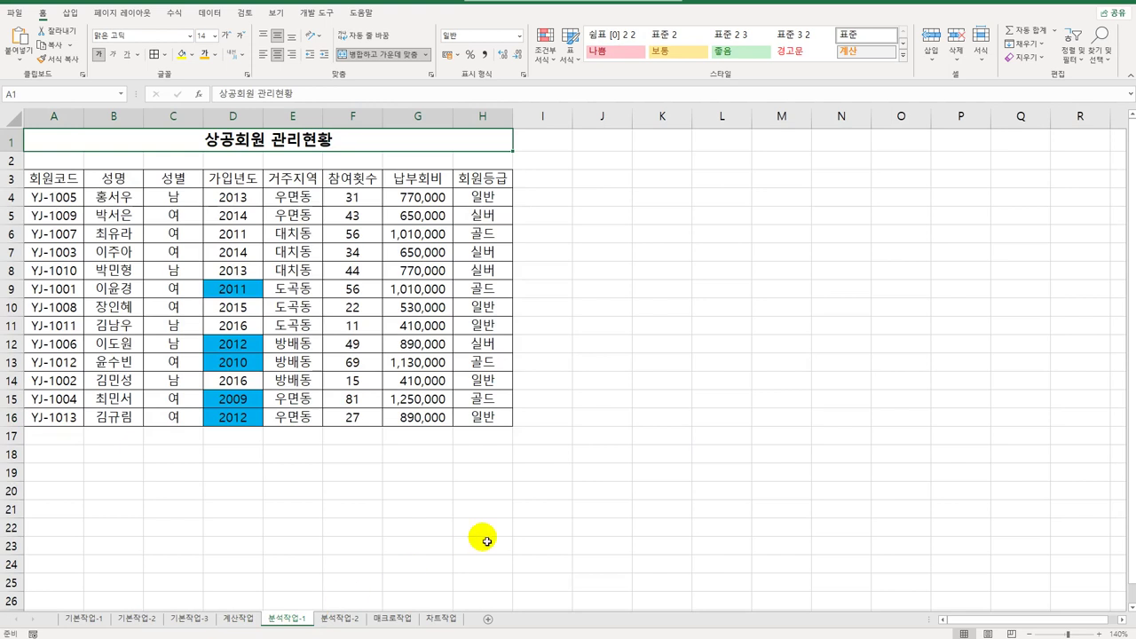
left_click(268, 252)
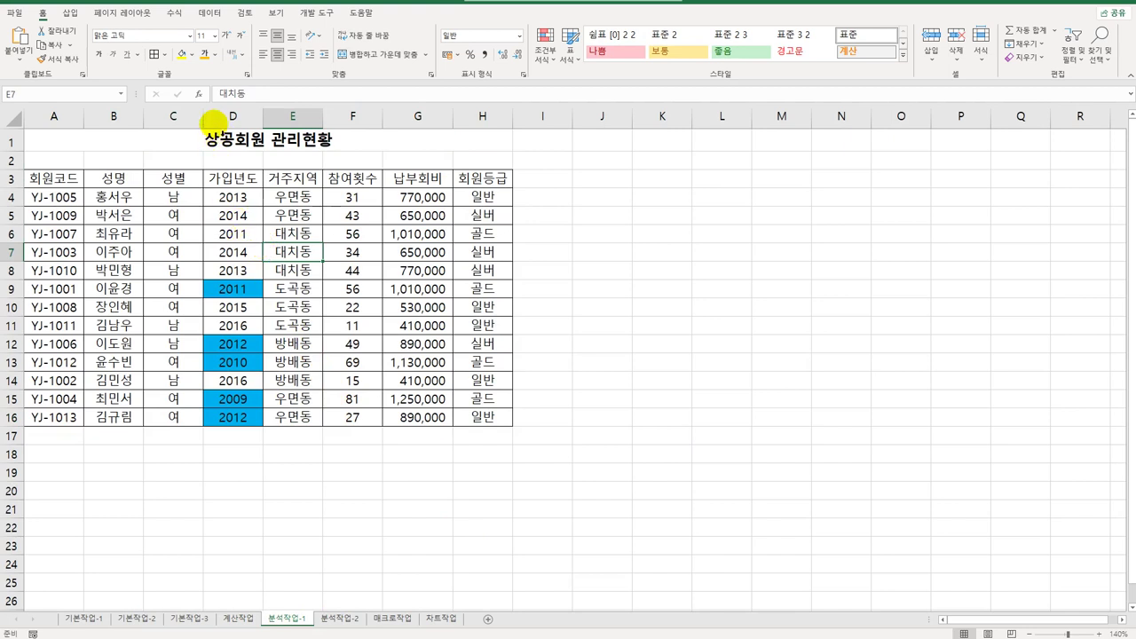
left_click(210, 13)
left_click(320, 44)
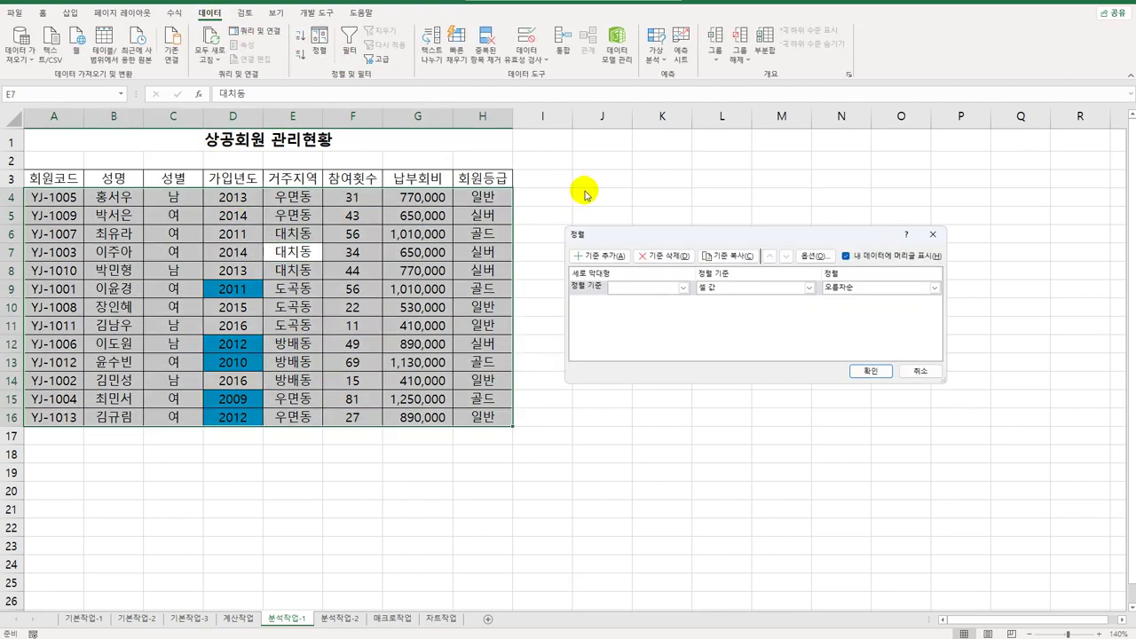
left_click_drag(677, 236, 690, 185)
left_click(693, 236)
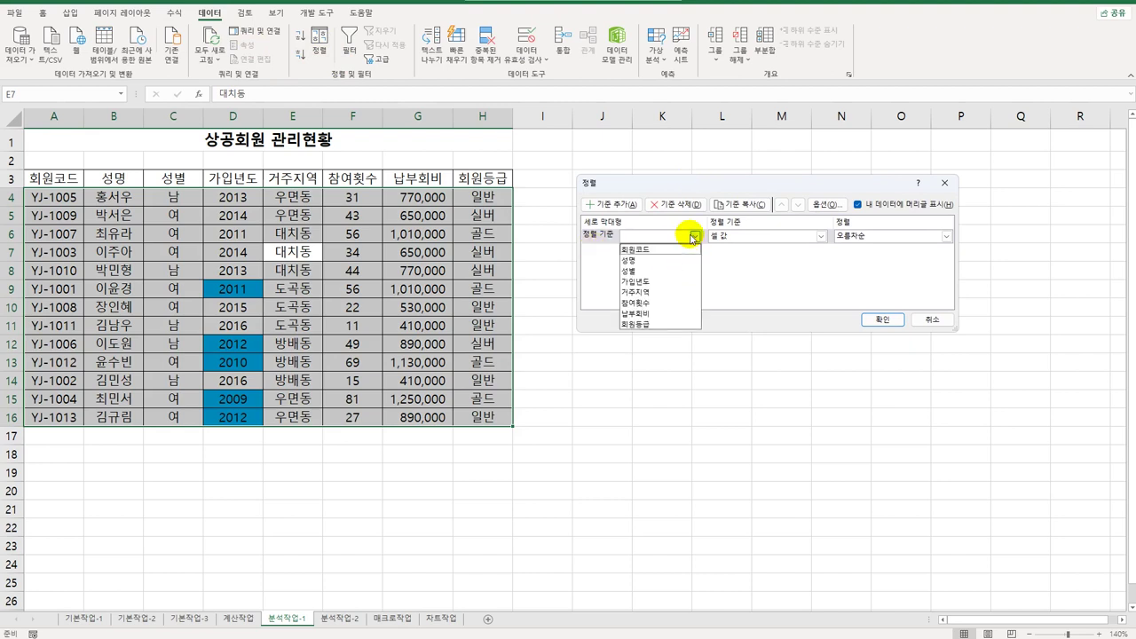
left_click(654, 323)
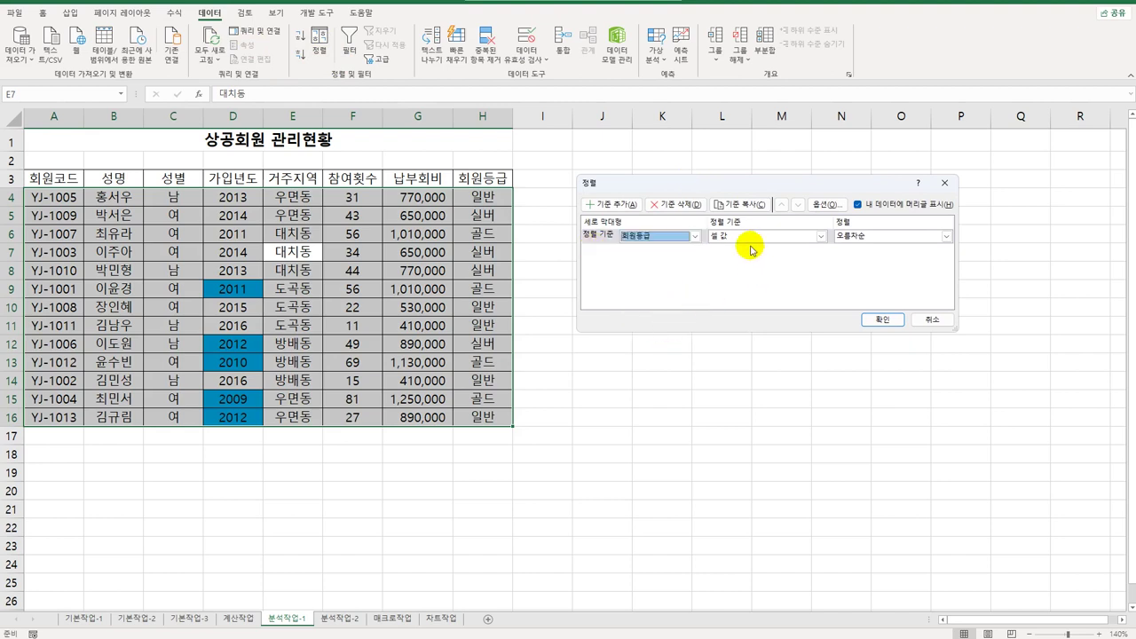
Create the custom list 골드, 실버, 일반 and apply it as the sort order for 회원등급.
left_click(895, 236)
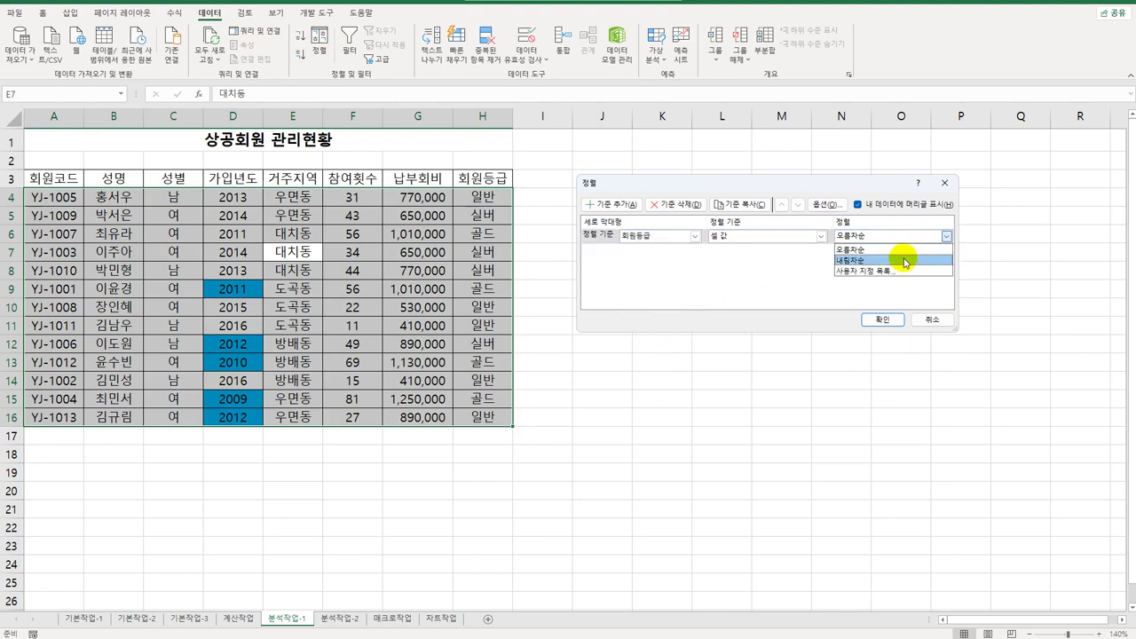
left_click(901, 270)
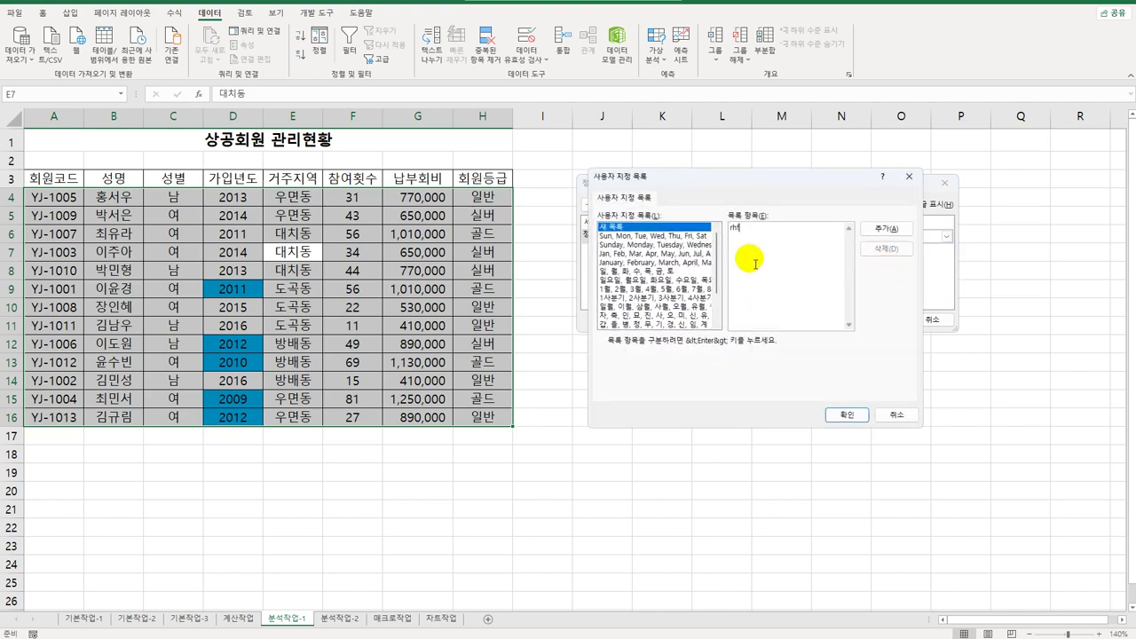
type("골드")
key("Return")
type("실버")
key("Return")
type("일반")
left_click(890, 230)
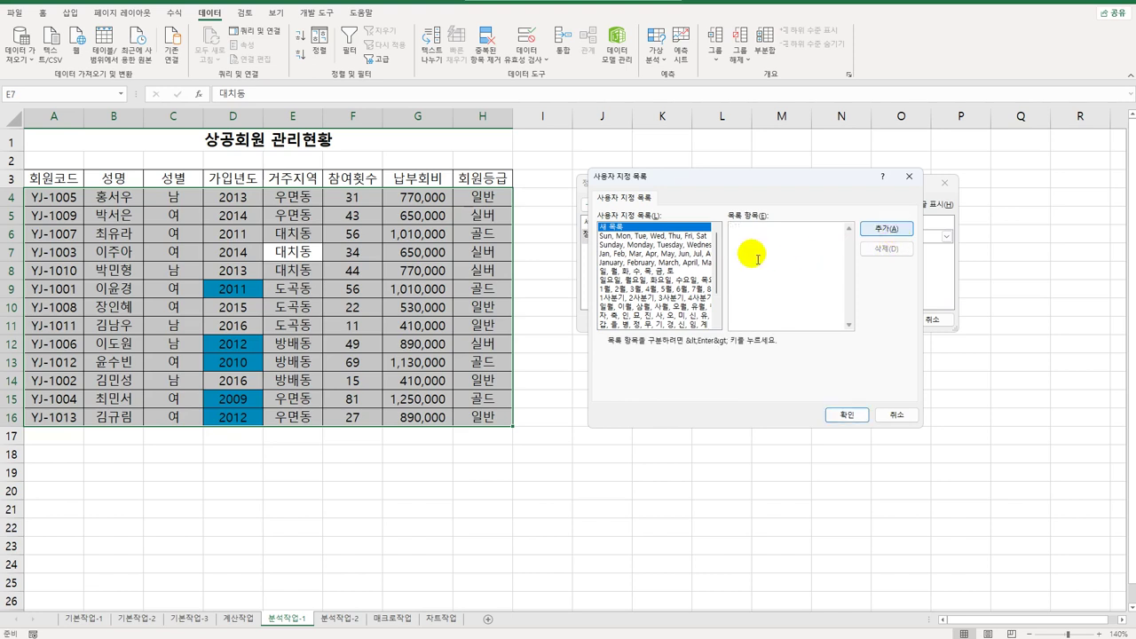
scroll(710, 302, "down", 2)
left_click(646, 316)
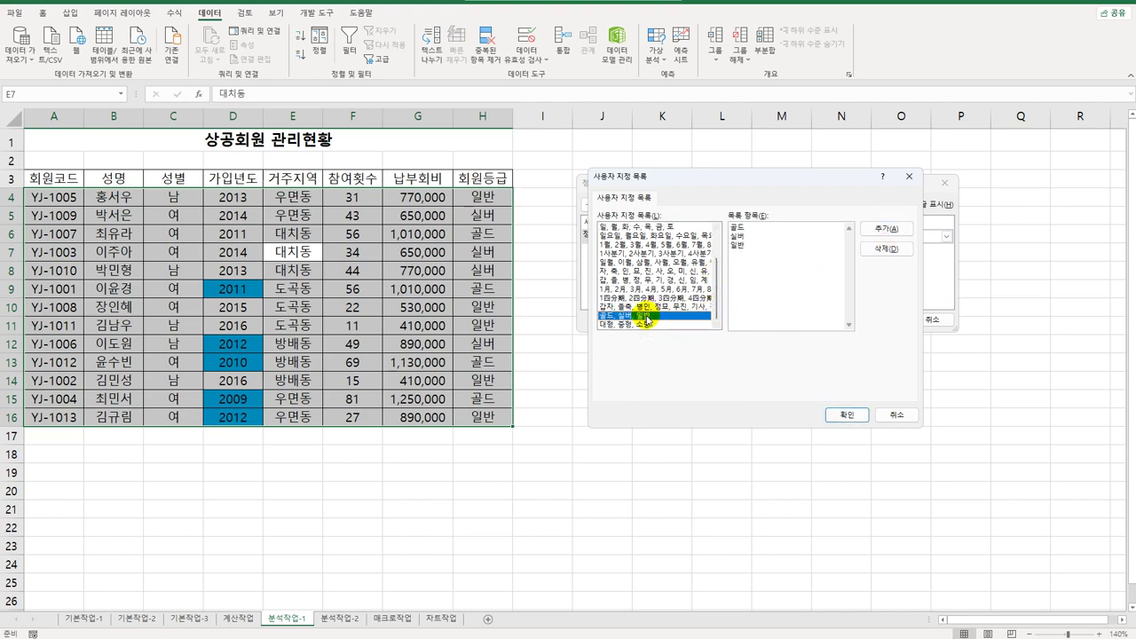
left_click(847, 417)
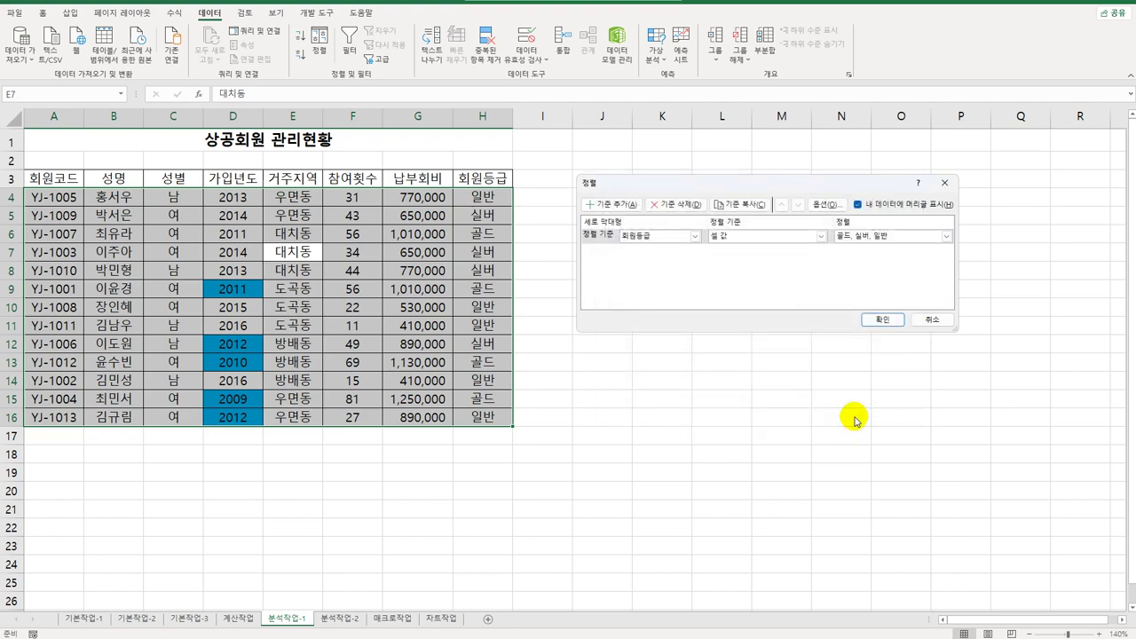
Add a second sort level on 가입년도 by cell color, placing the blue cells at the bottom (아래쪽에 표시), and apply the sort.
left_click(615, 205)
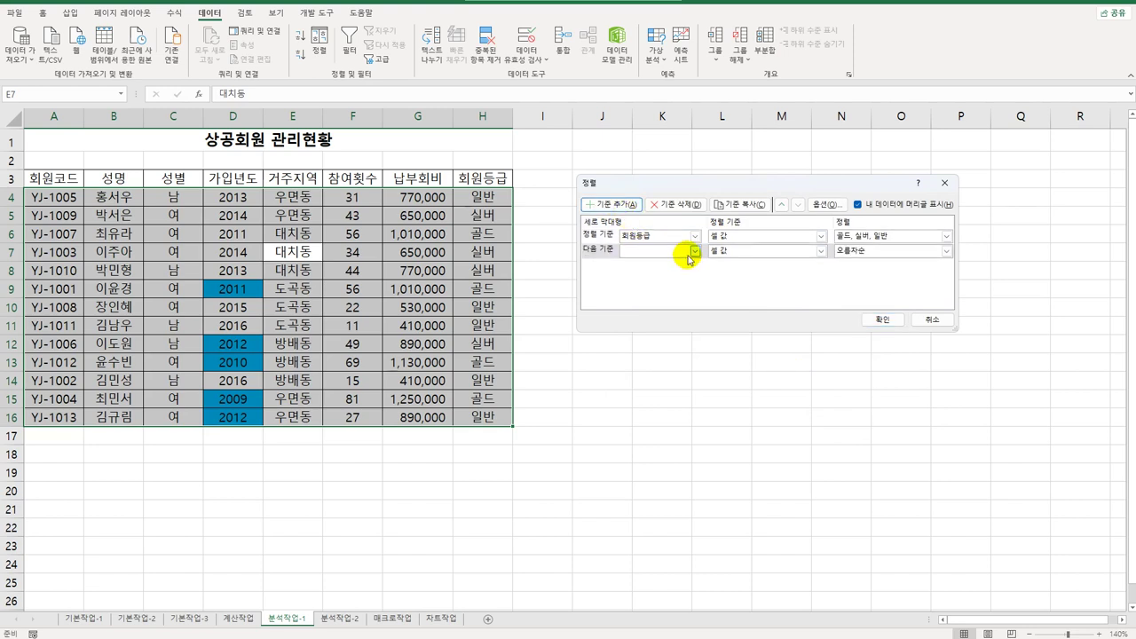
left_click(694, 252)
left_click(684, 296)
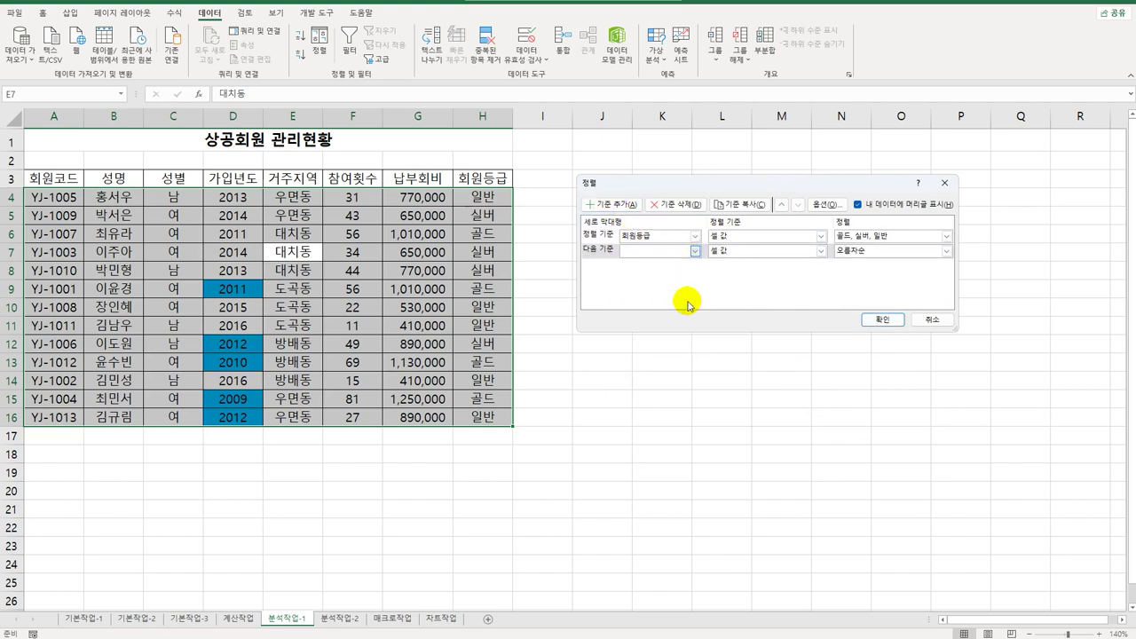
left_click(754, 251)
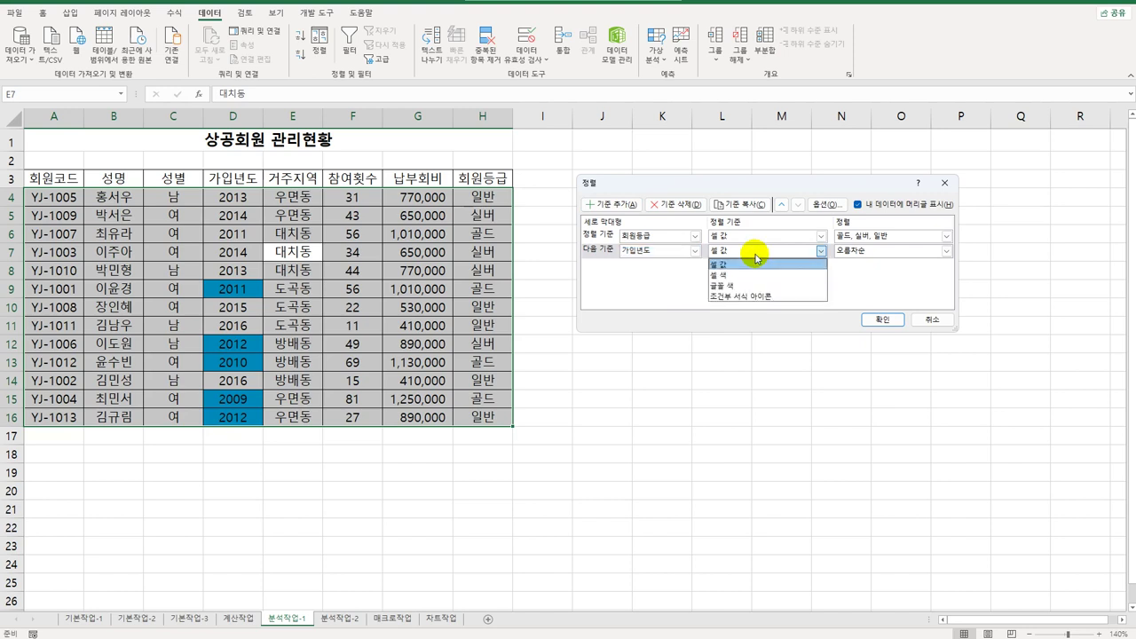
left_click(753, 275)
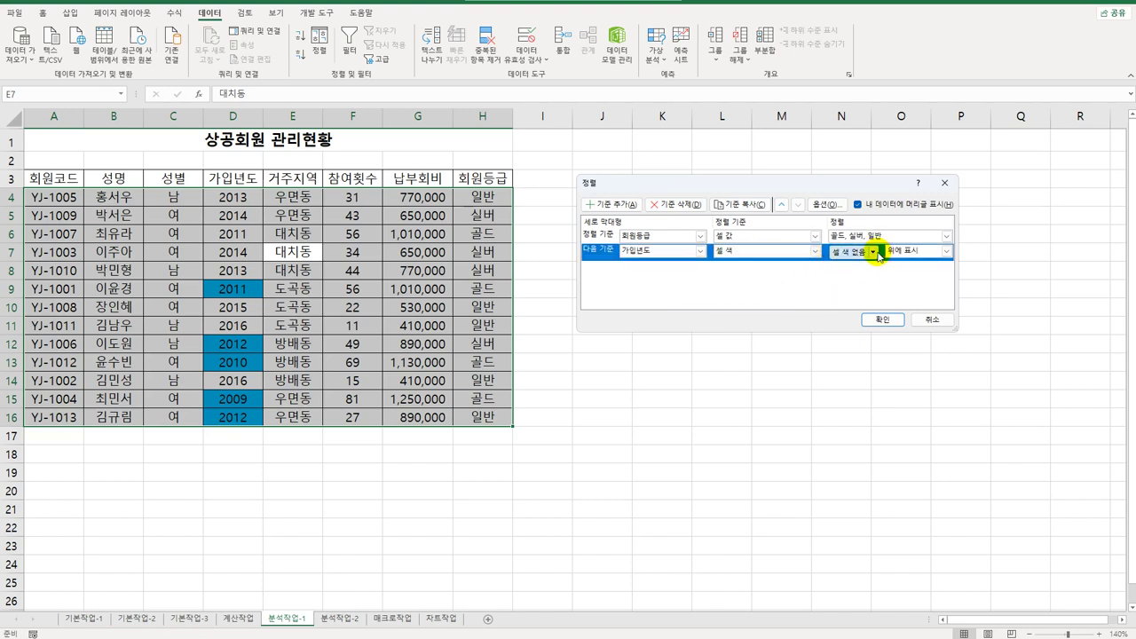
left_click(873, 253)
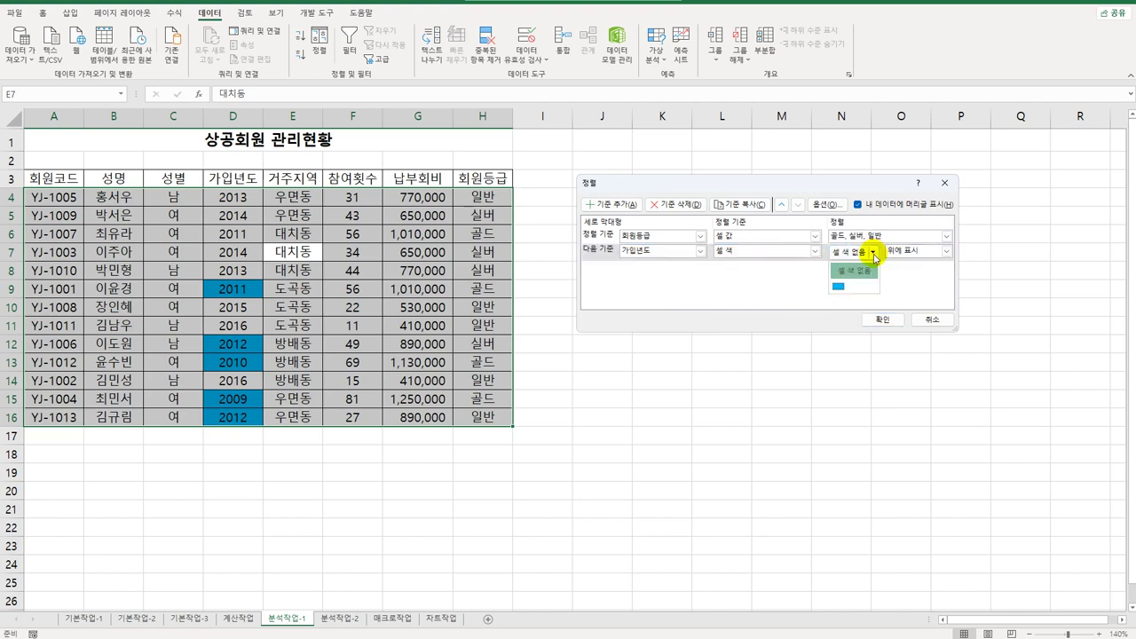
left_click(838, 287)
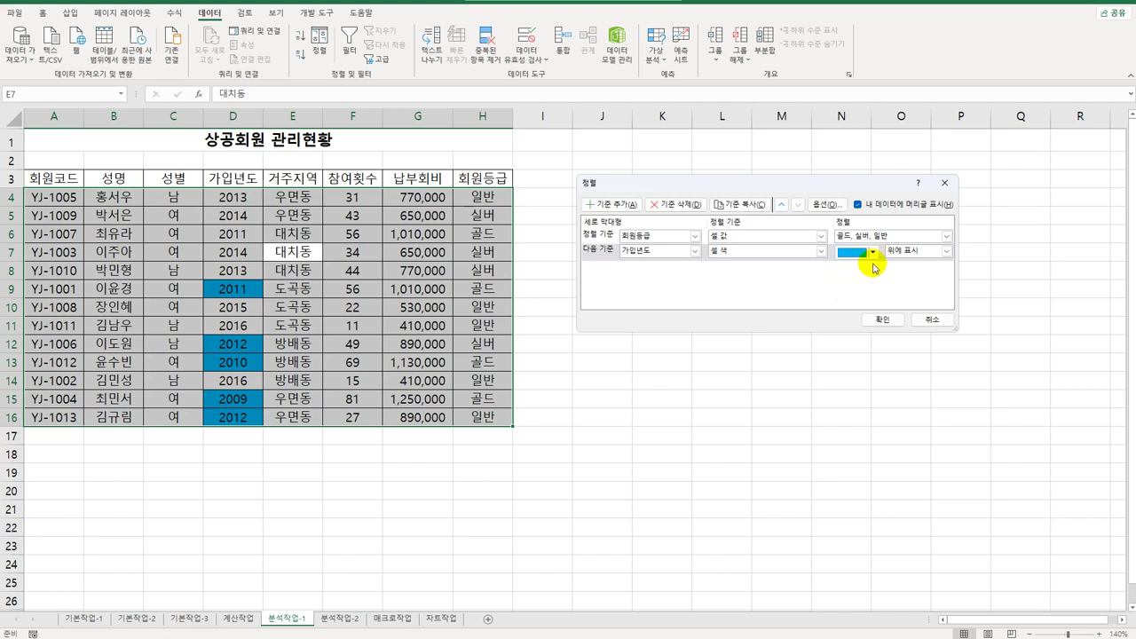
left_click(945, 251)
left_click(914, 263)
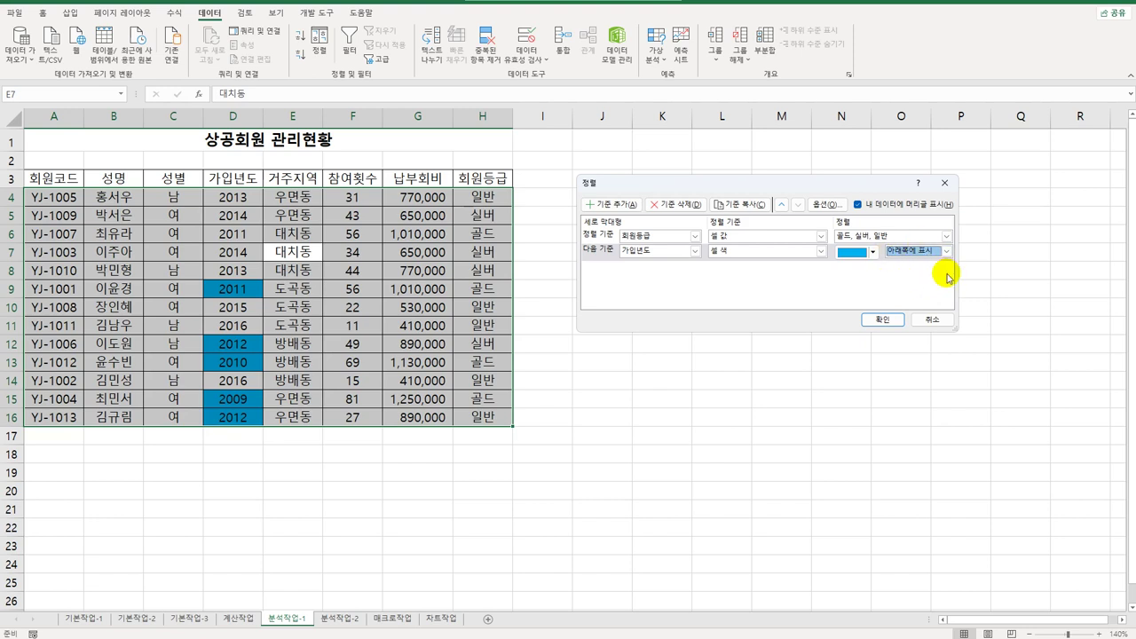
left_click(885, 320)
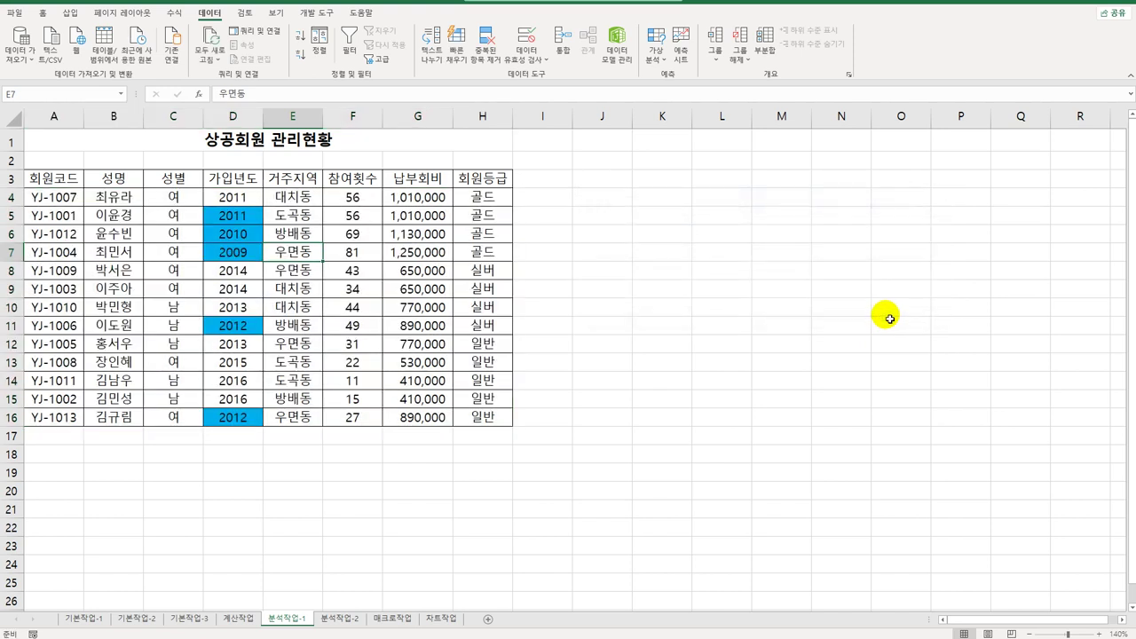
On the 분석작업-2 sheet, widen the 매출액 column F enough to show its full numbers.
left_click(340, 618)
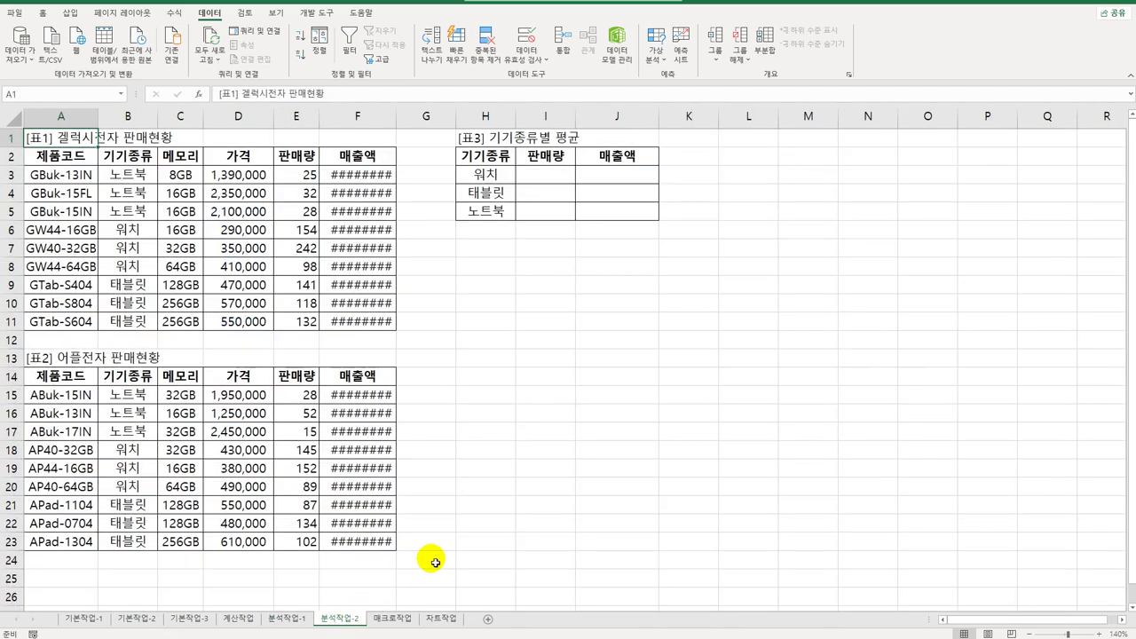
left_click_drag(401, 123, 402, 123)
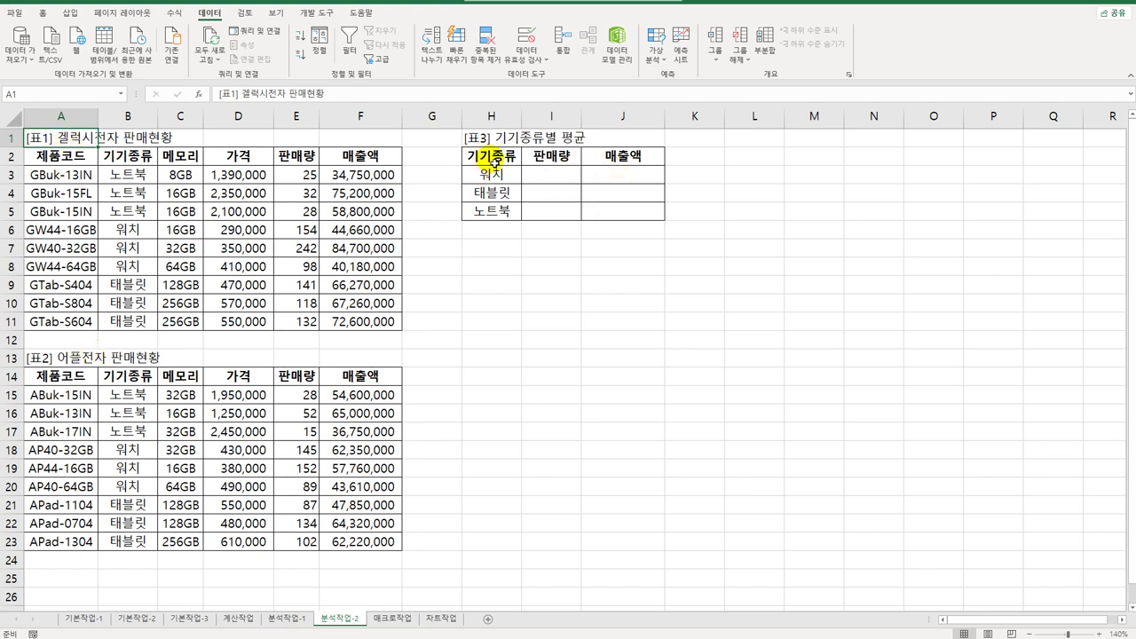
Start a consolidation (통합) on range H2:J5 of 표3 with 평균 as the function.
left_click_drag(491, 158, 607, 211)
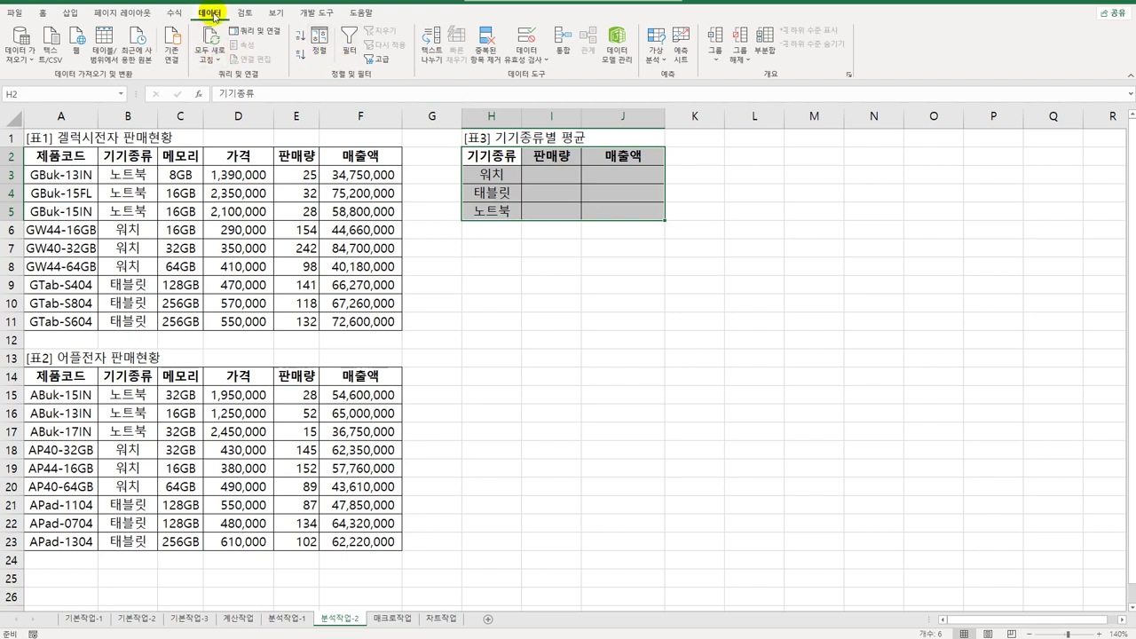
left_click(560, 49)
left_click_drag(680, 161, 667, 236)
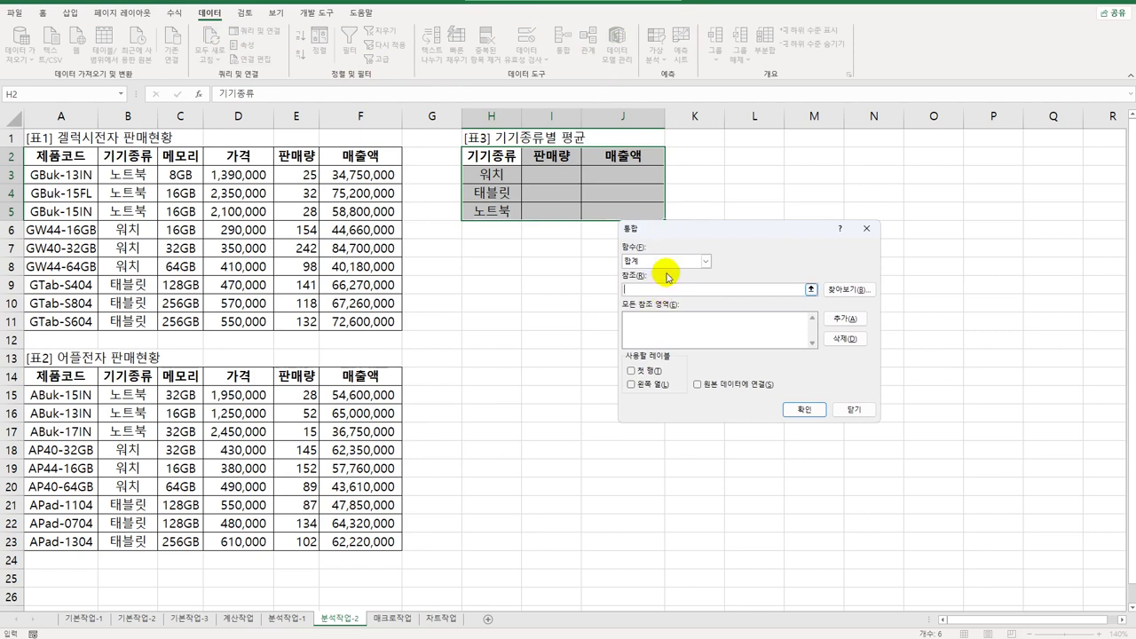
left_click(665, 261)
left_click(668, 292)
left_click(667, 291)
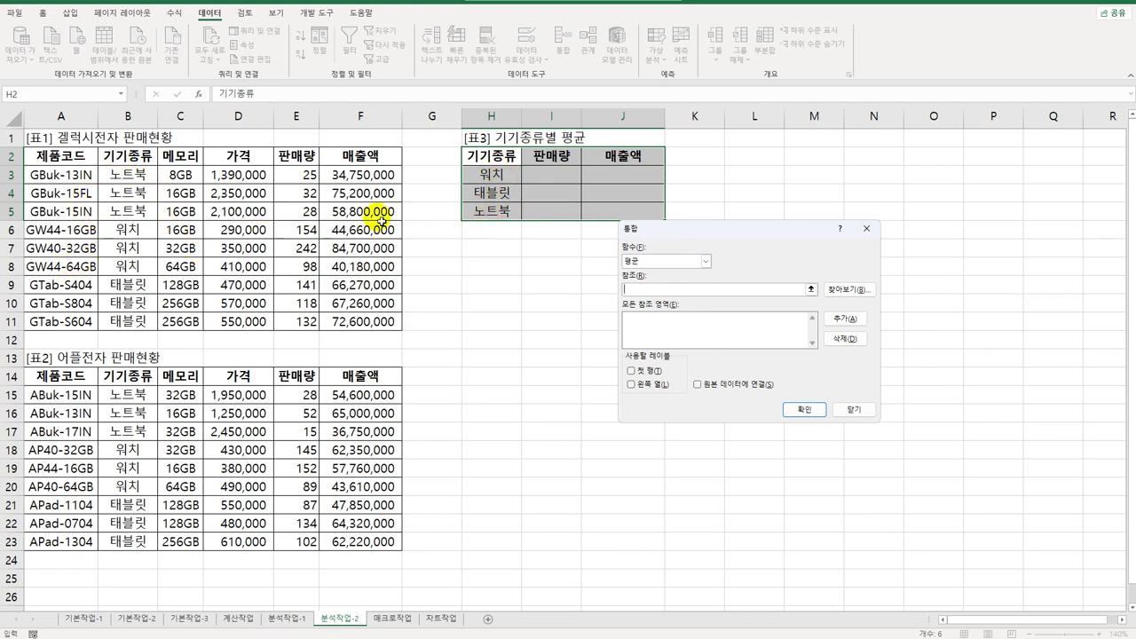
Add the ranges B2:F11 of 표1 and B14:F23 of 표2 as consolidation references.
left_click_drag(126, 165, 382, 321)
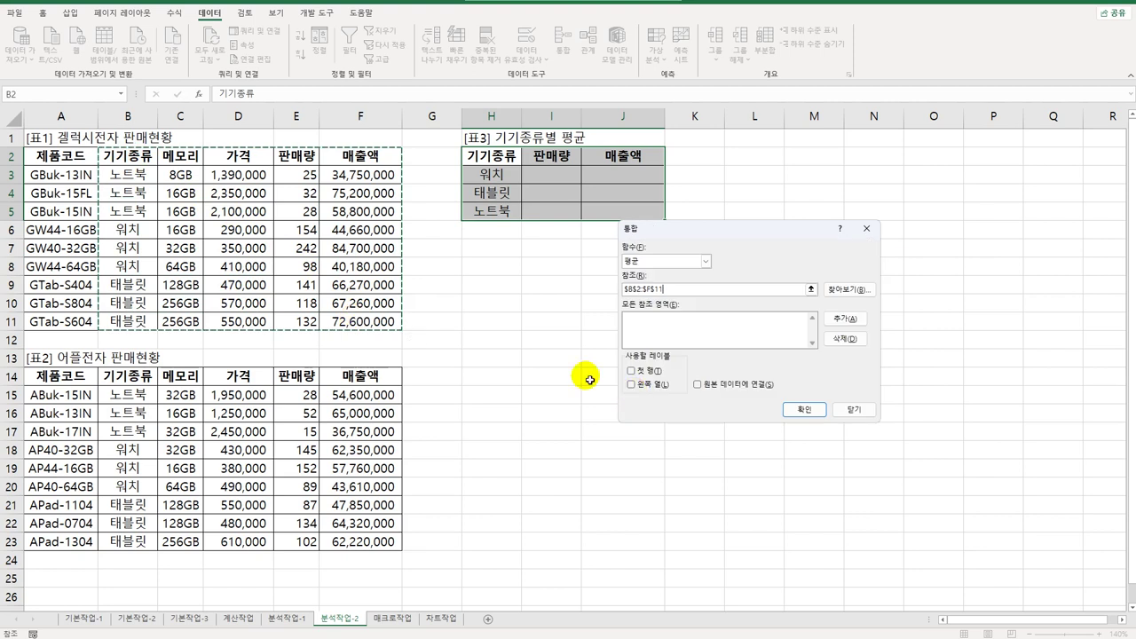
left_click(845, 318)
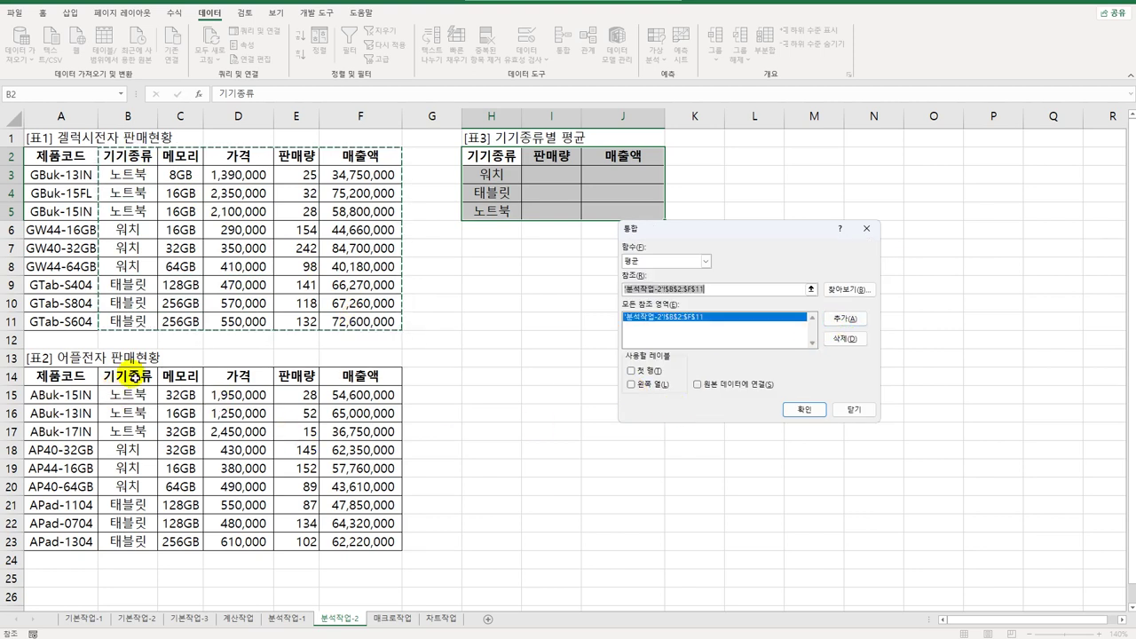
left_click_drag(124, 377, 354, 539)
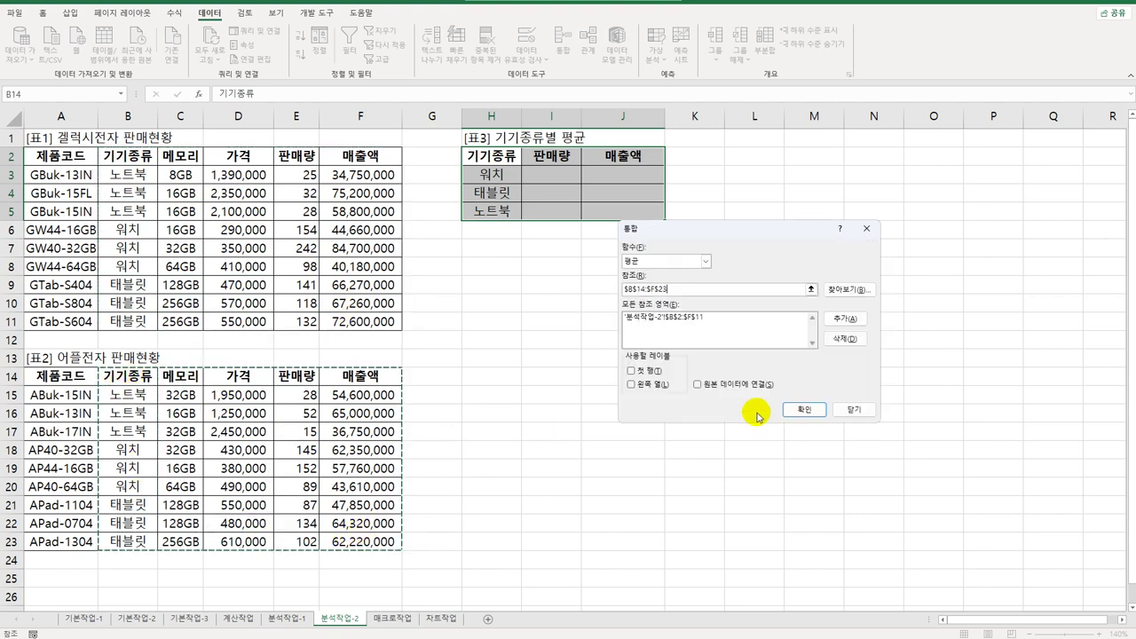
left_click(848, 318)
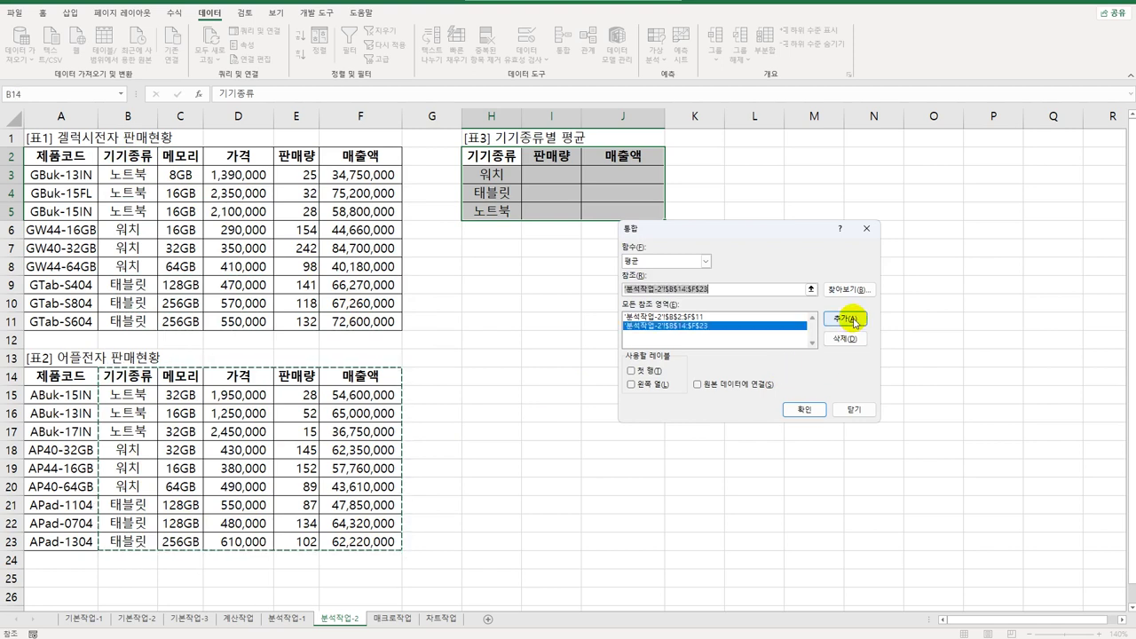
Use the first row (첫 행) and left column (왼쪽 열) as labels and apply the consolidation.
left_click(659, 373)
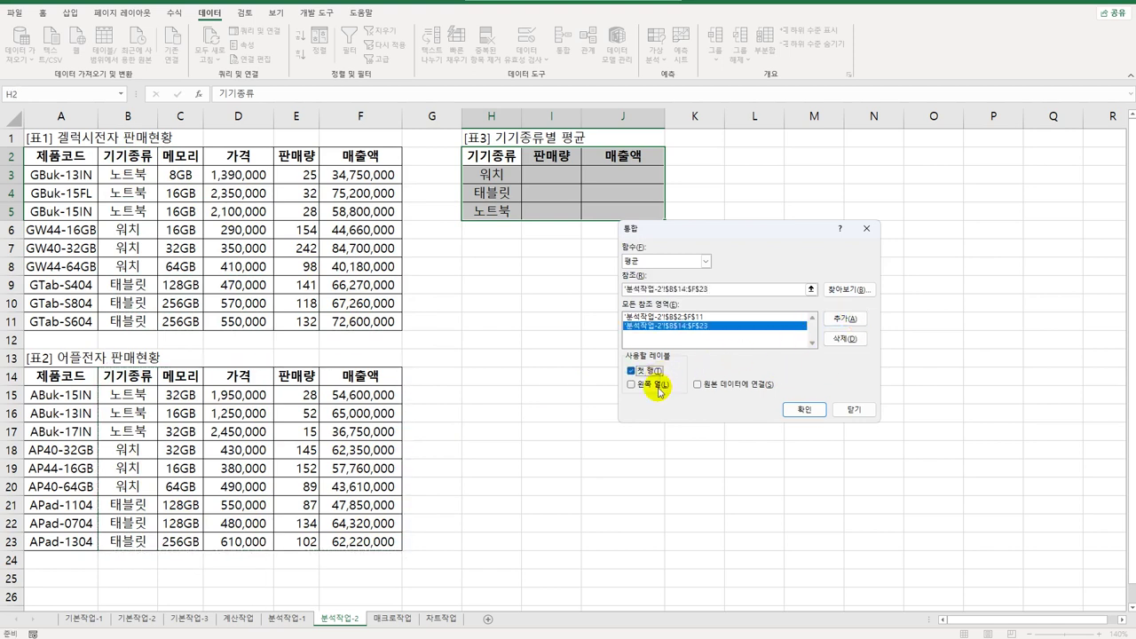
left_click(659, 386)
left_click(804, 410)
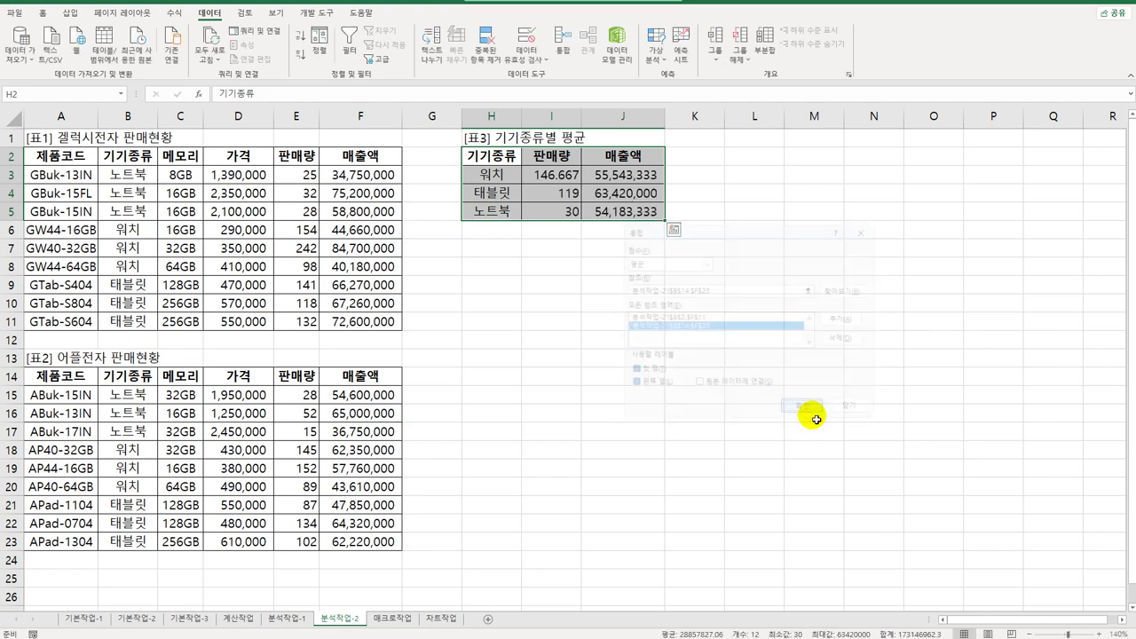
left_click(619, 214)
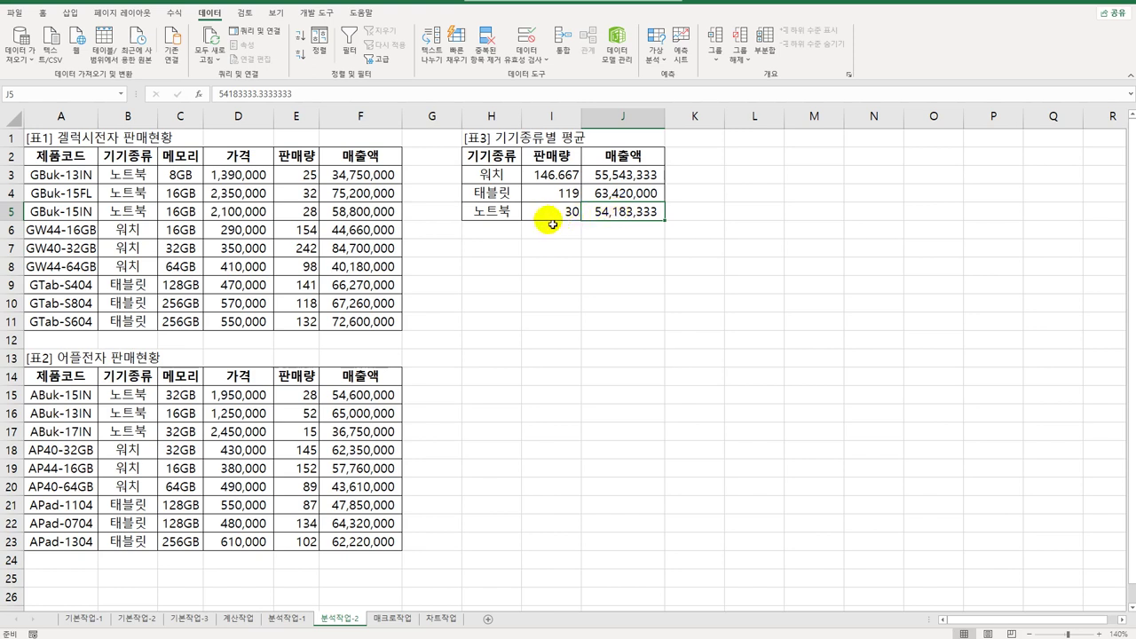
On the 매크로작업 sheet, auto-fit the 매입이익 column C and the 판매이익 column E to their numbers.
left_click(391, 618)
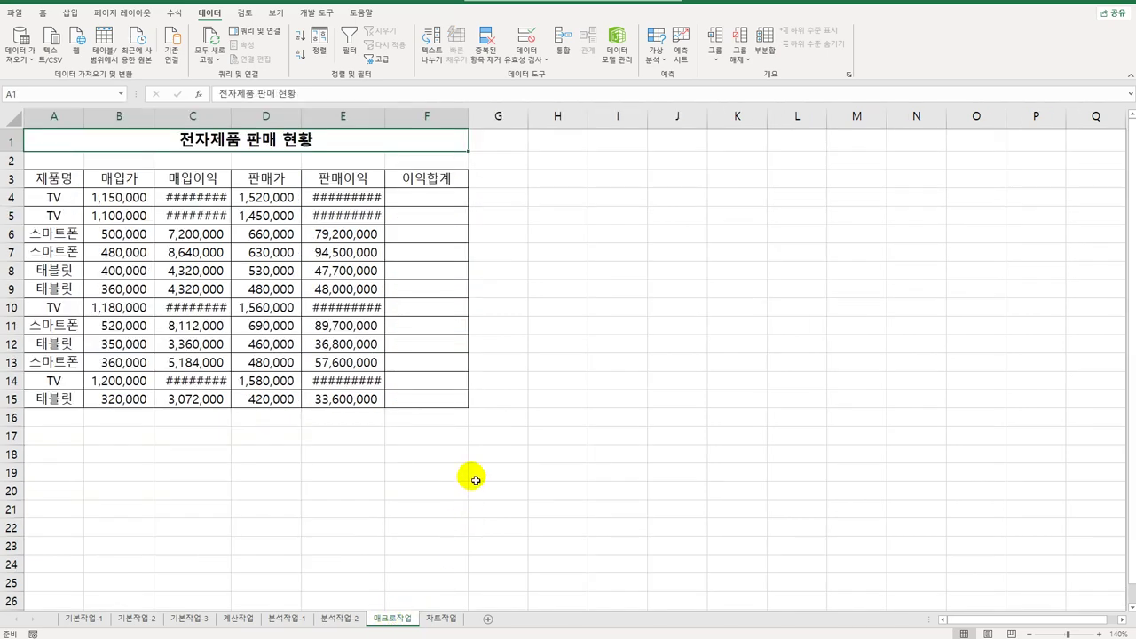
double_click(231, 117)
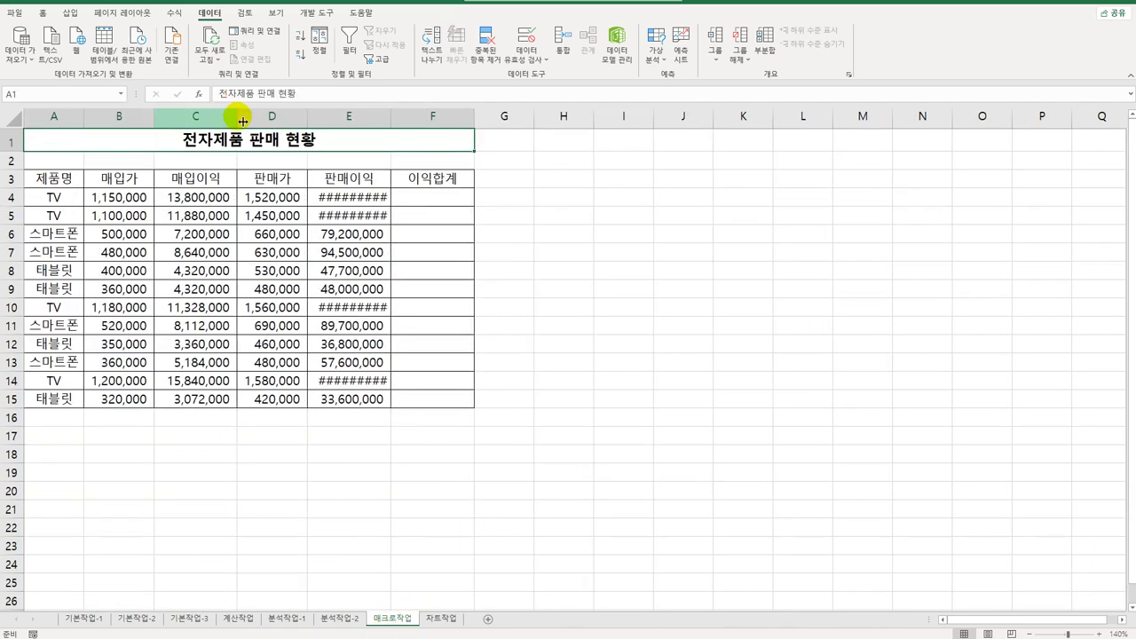
double_click(390, 116)
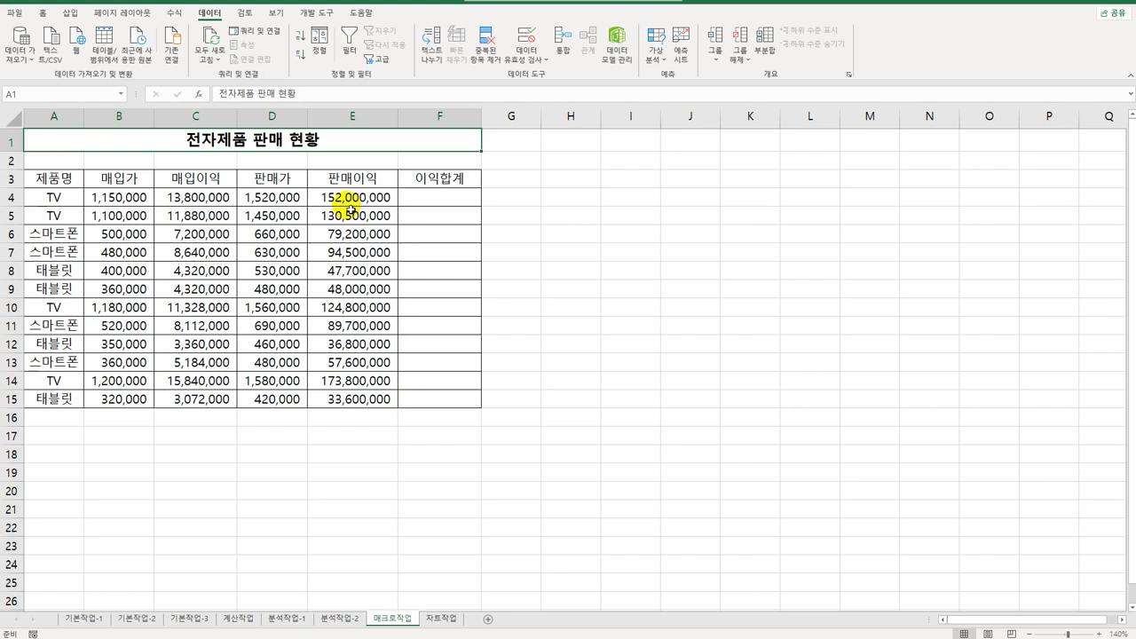
left_click(626, 269)
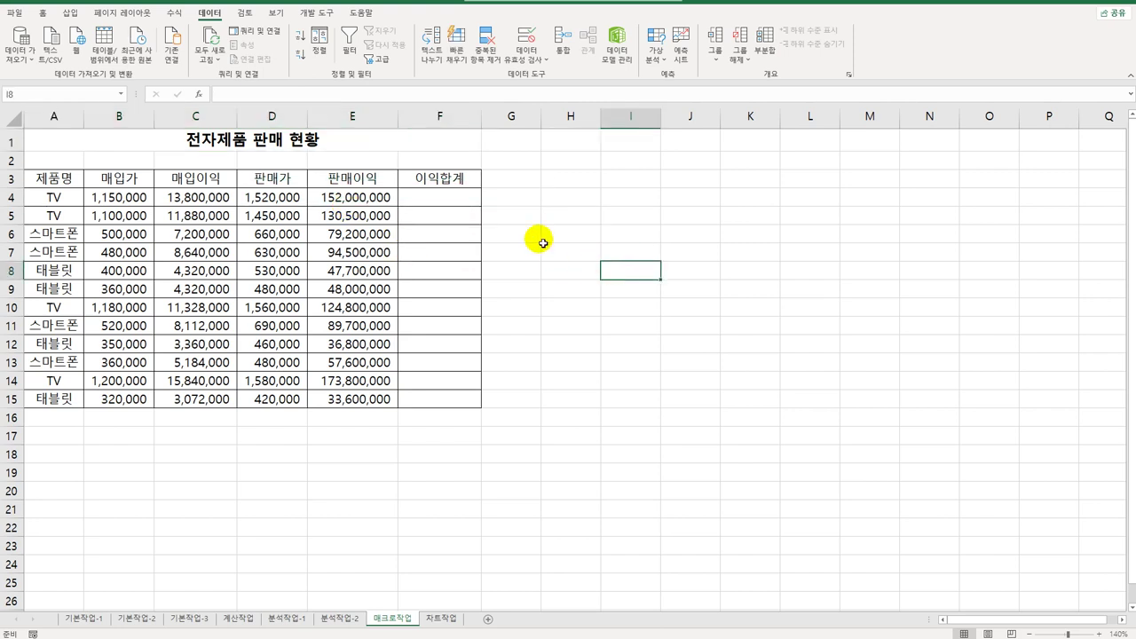
Draw a form-control button over B17:C18 and start recording a macro named 이익합계 for it.
left_click(316, 14)
left_click(245, 44)
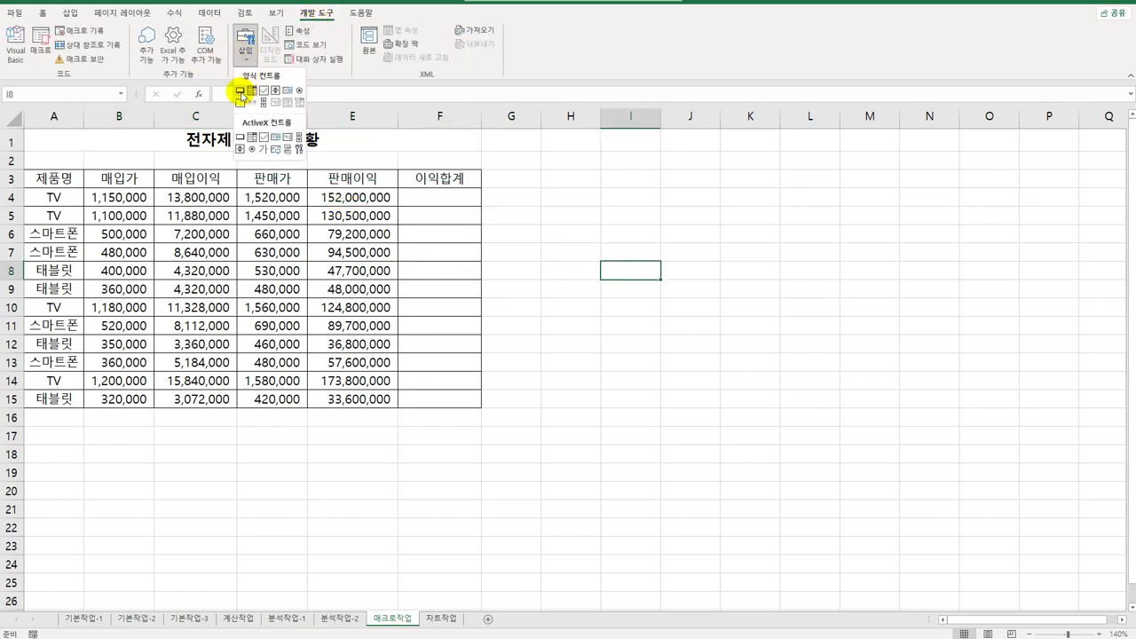
left_click(241, 91)
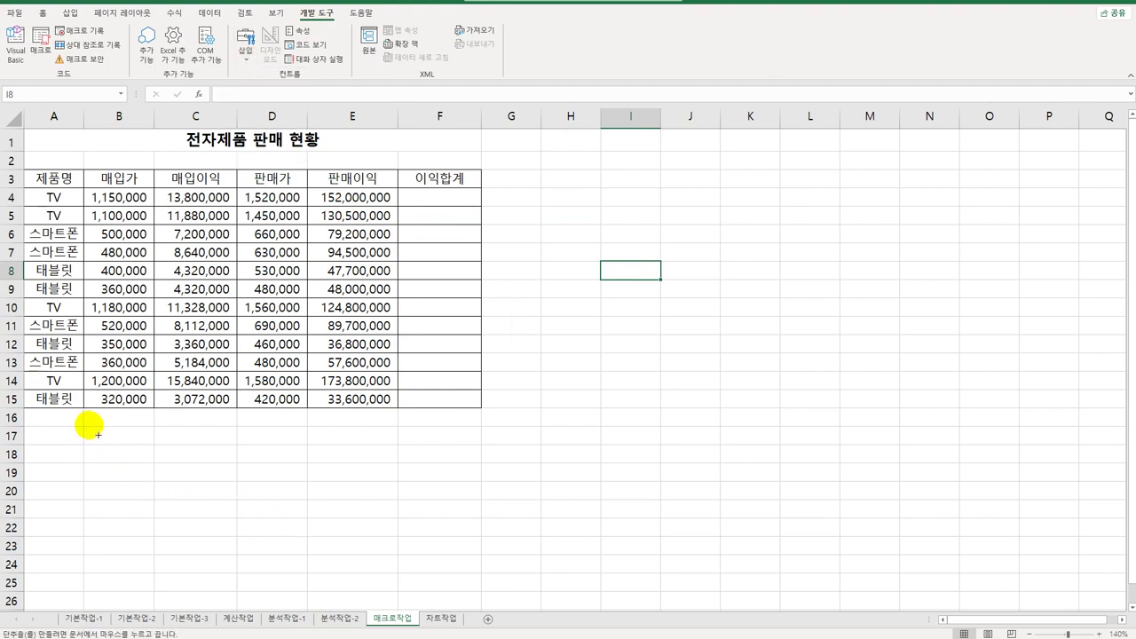
left_click_drag(91, 436, 212, 470)
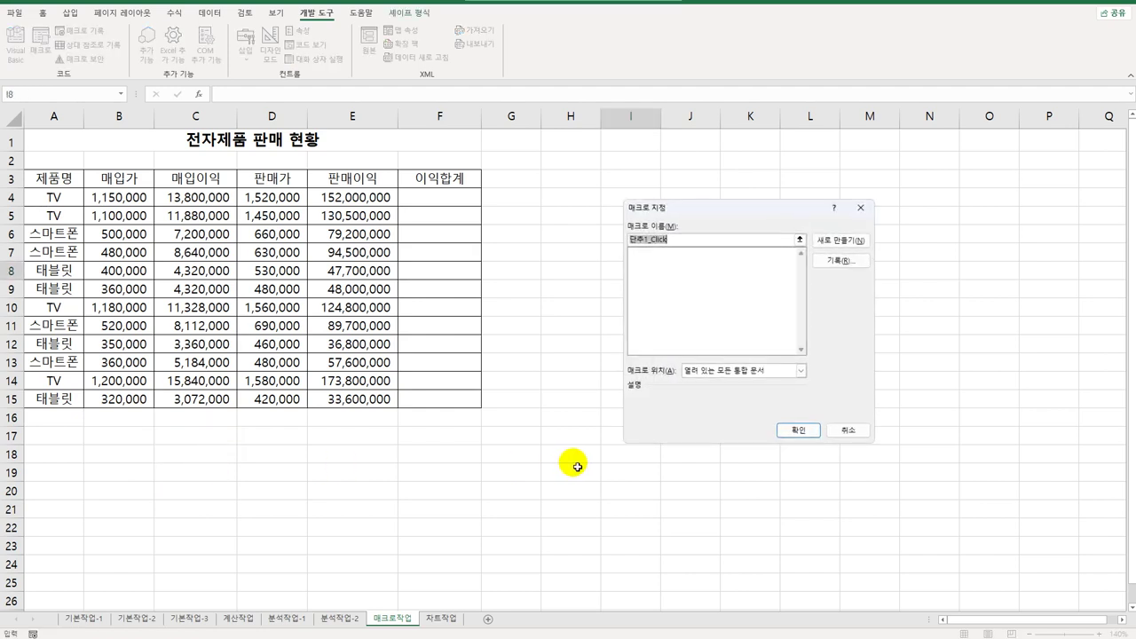
type("이익합계")
left_click(840, 260)
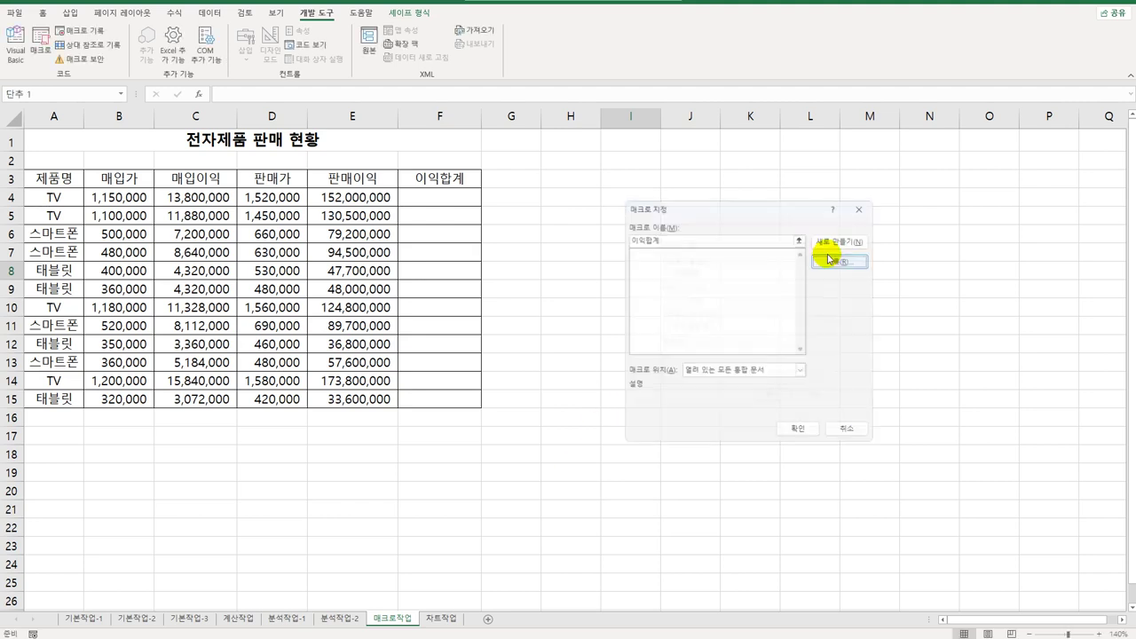
left_click(776, 405)
Enter =C4+E4 in F4, fill it down to F15, and stop recording the macro.
left_click(417, 204)
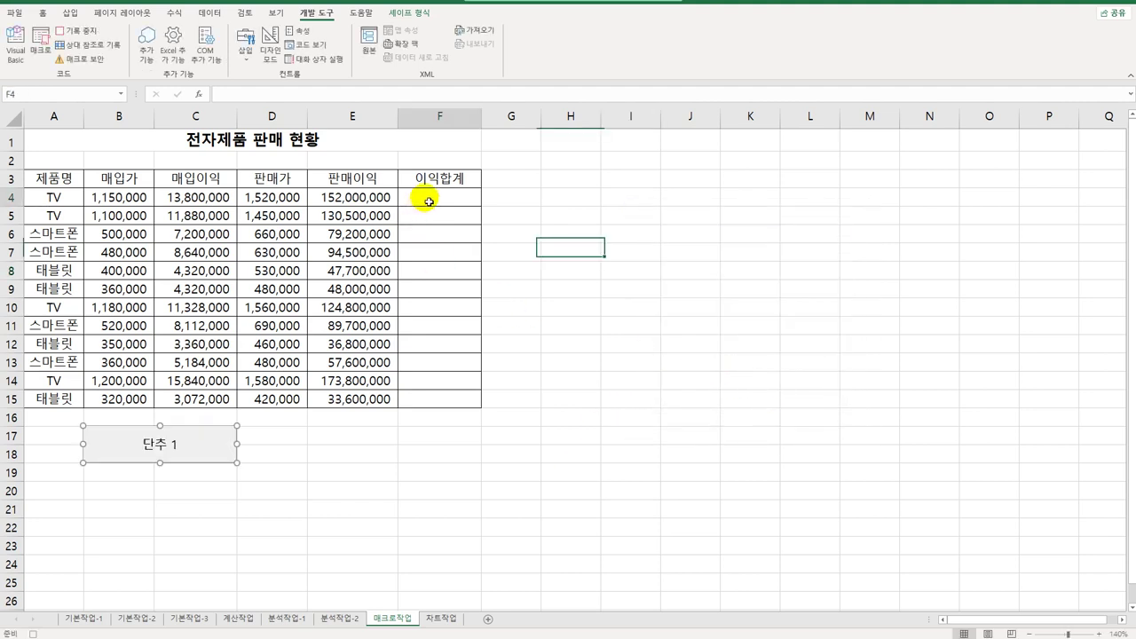
type("=")
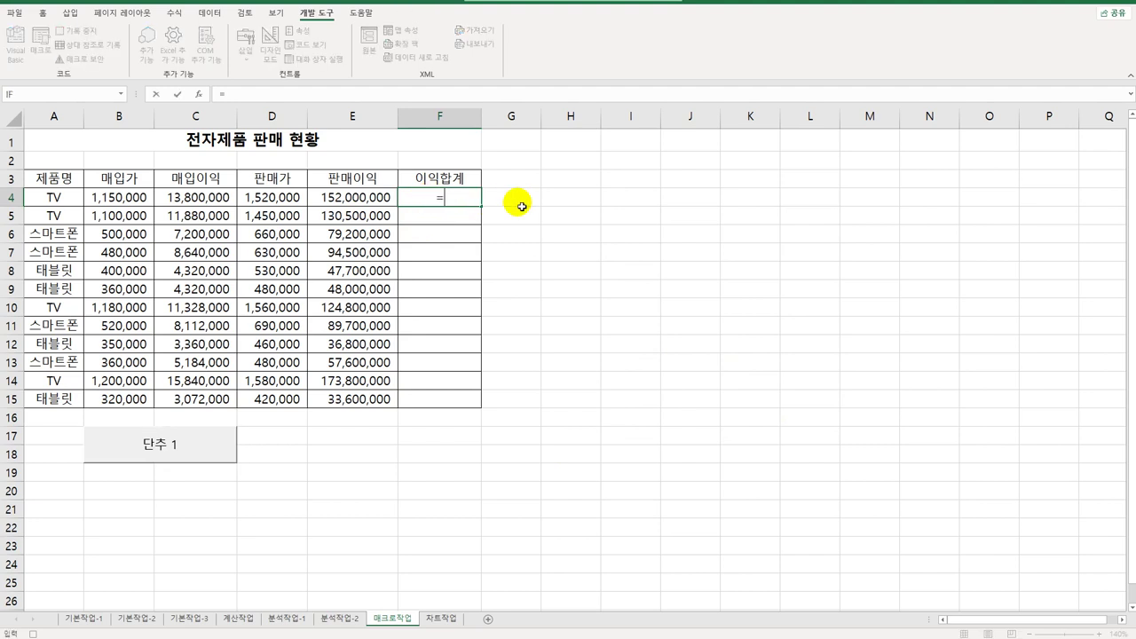
left_click(206, 202)
type("+")
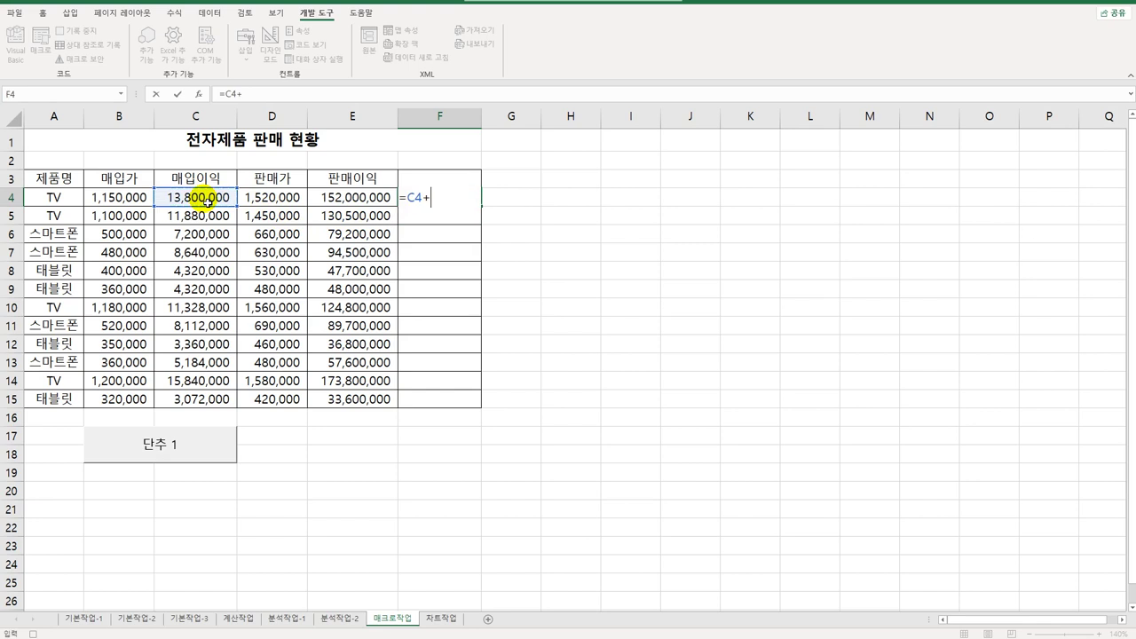
left_click(352, 200)
key("Return")
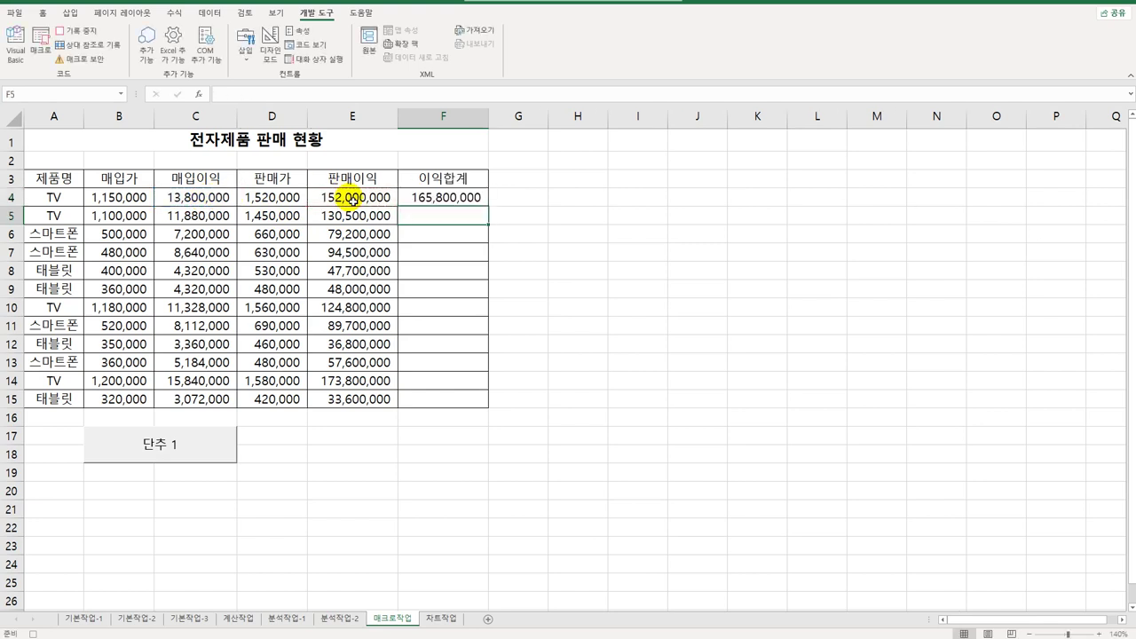
left_click(433, 198)
left_click_drag(490, 208, 459, 399)
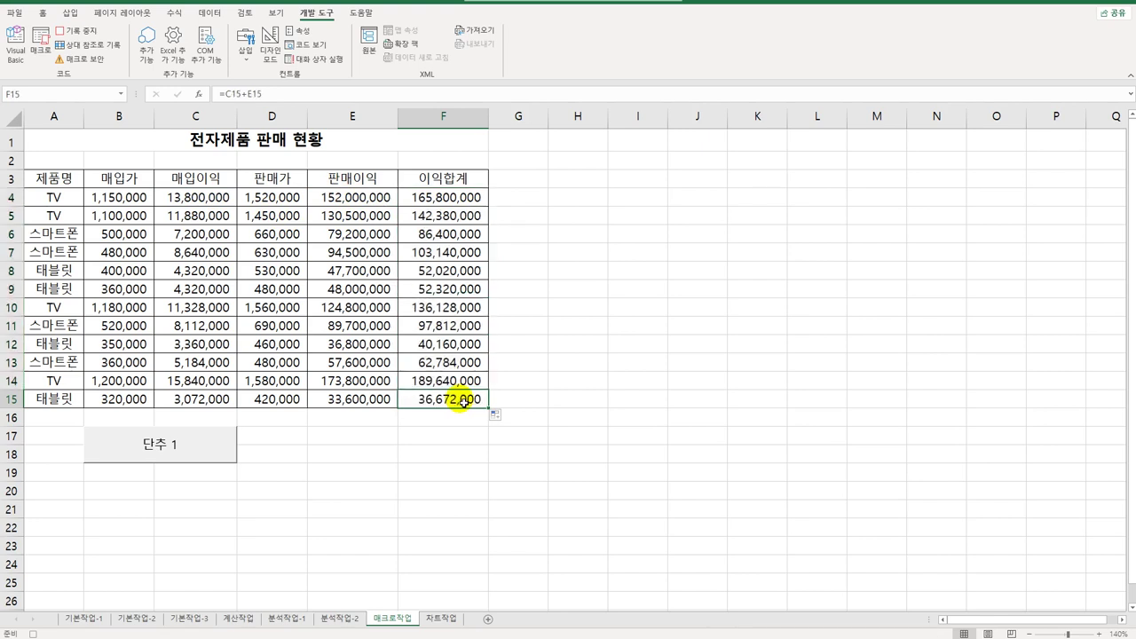
left_click(70, 33)
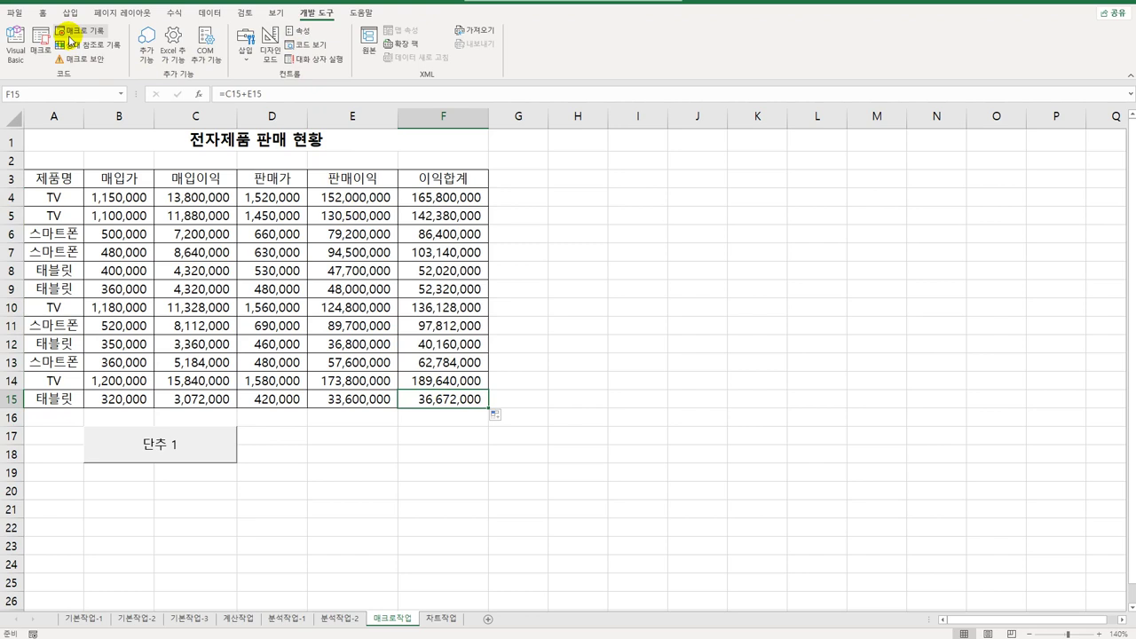
Change the button's label to 이익합계.
right_click(158, 435)
left_click(183, 478)
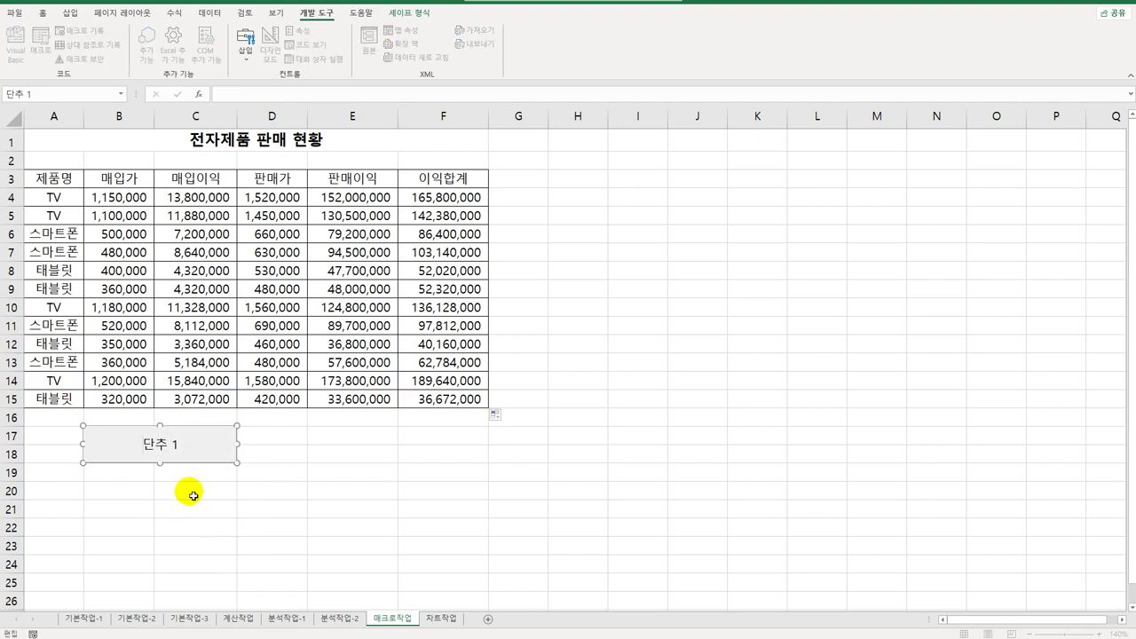
key("ctrl+a")
type("이익합ㄱ")
left_click(346, 514)
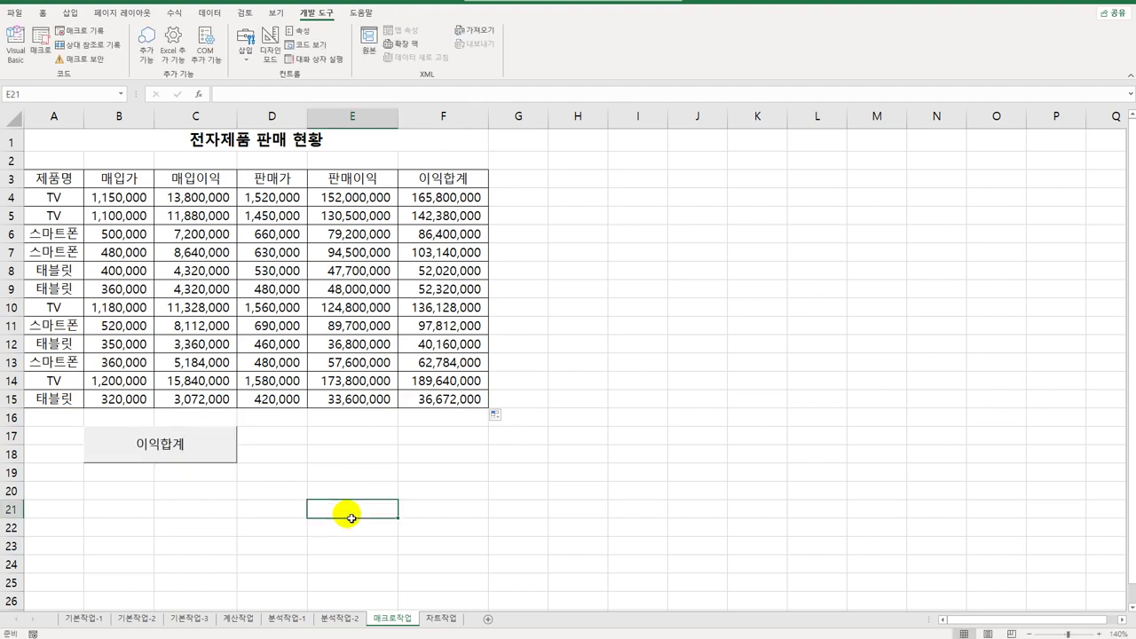
Draw a folded-corner rectangle (사각형: 모서리가 접힌 도형) over E17:F18 and label it 서식.
left_click(70, 12)
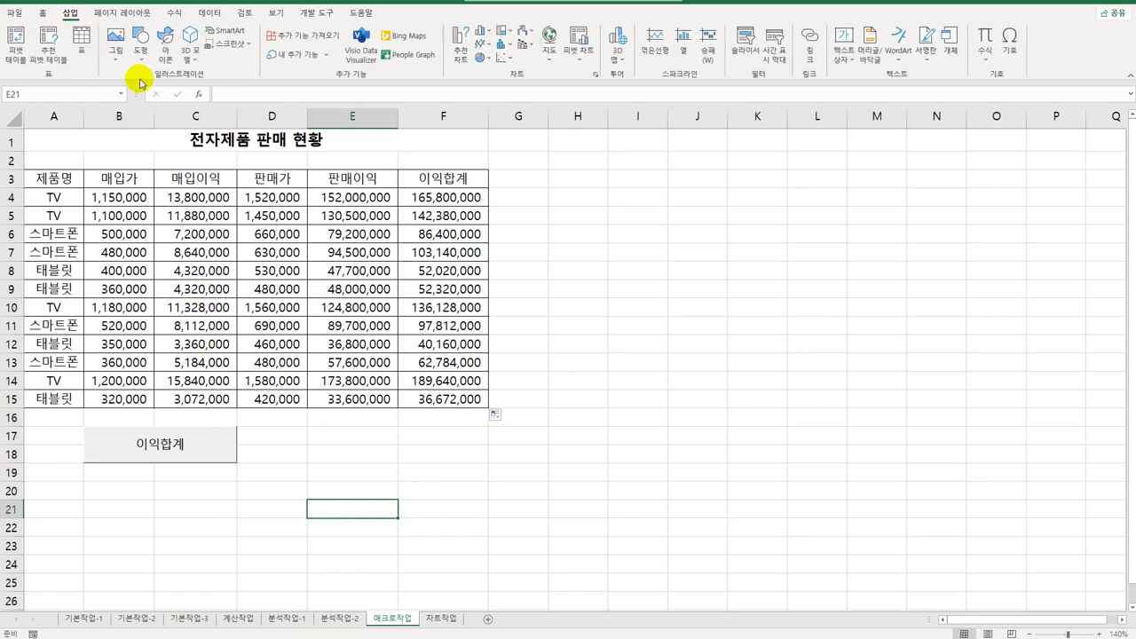
left_click(142, 48)
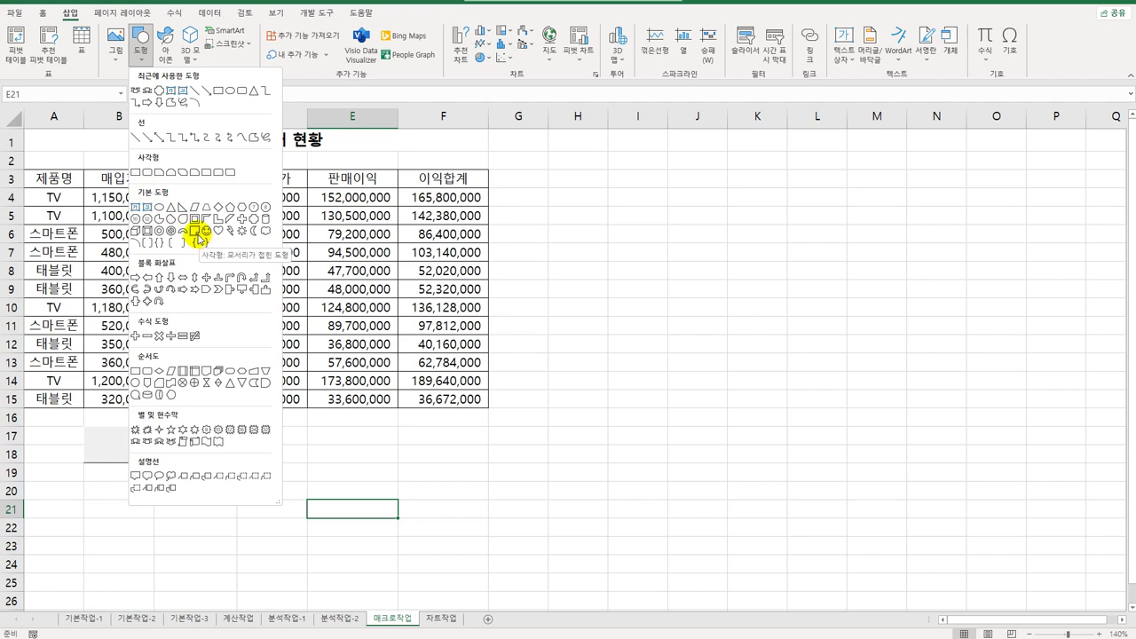
left_click(203, 234)
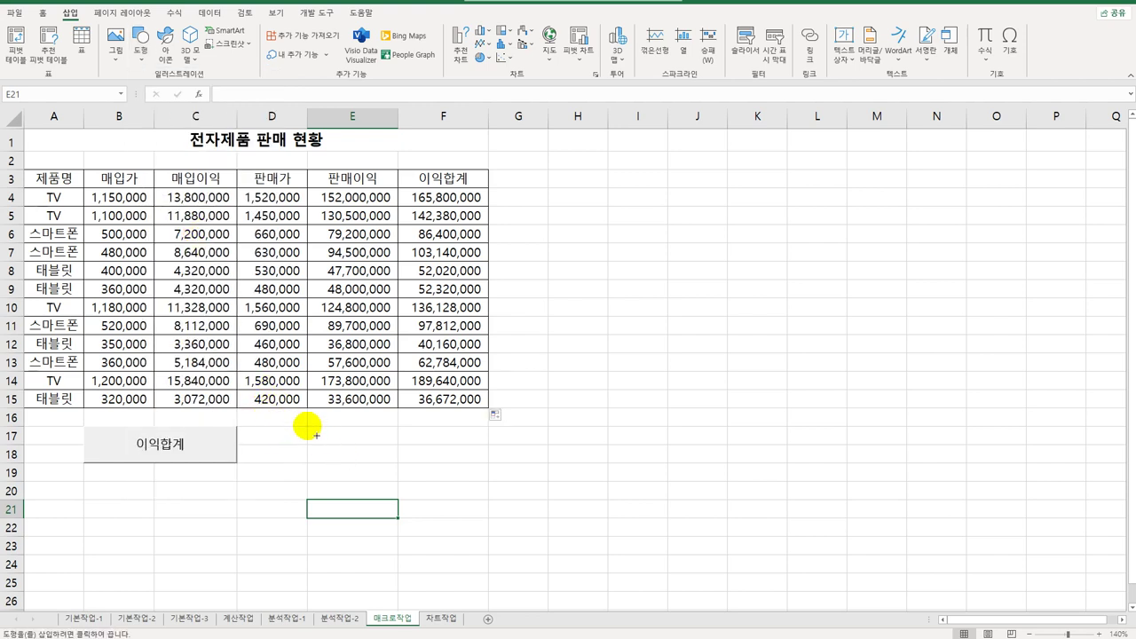
left_click_drag(317, 433, 462, 473)
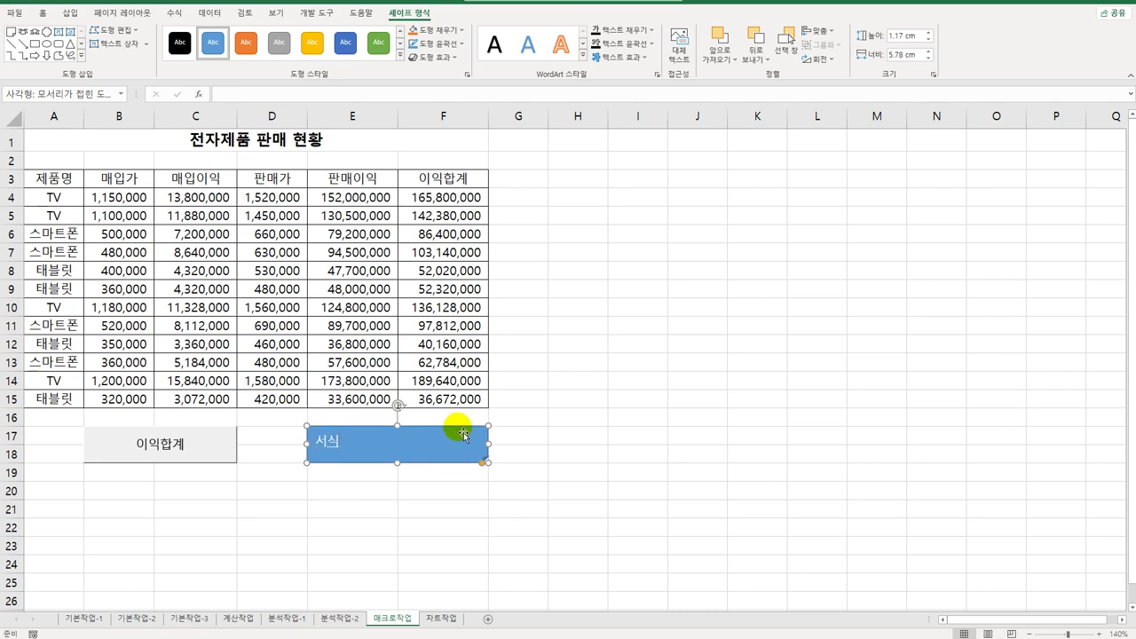
Assign a macro named 서식 to the folded-corner shape and start recording it.
right_click(459, 428)
scroll(672, 469, "down", 3)
right_click(425, 273)
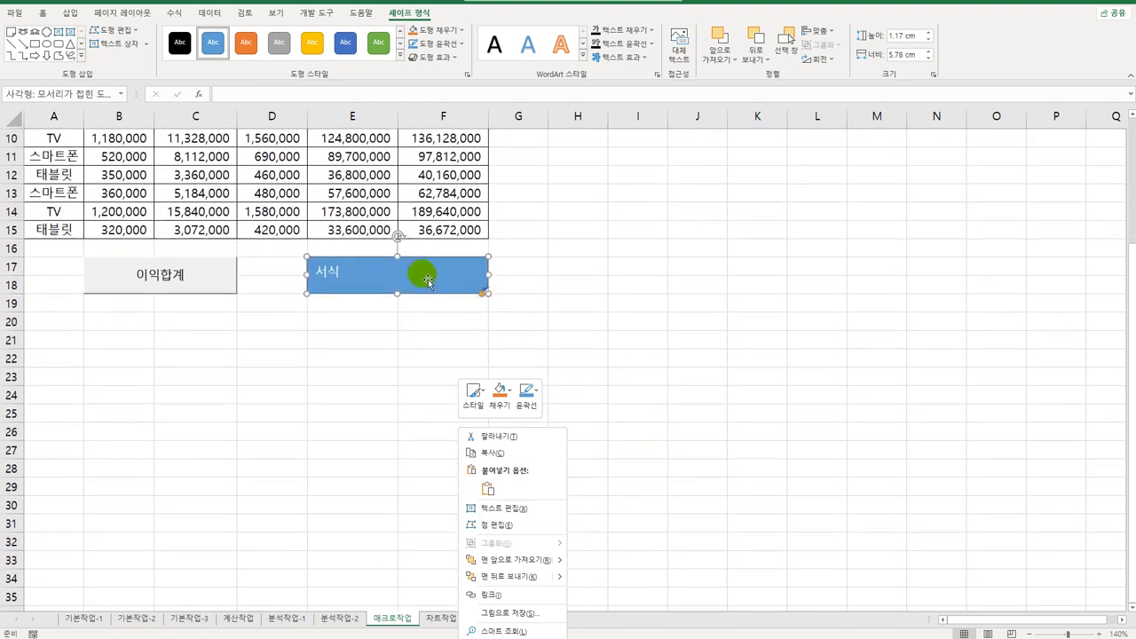
left_click(498, 497)
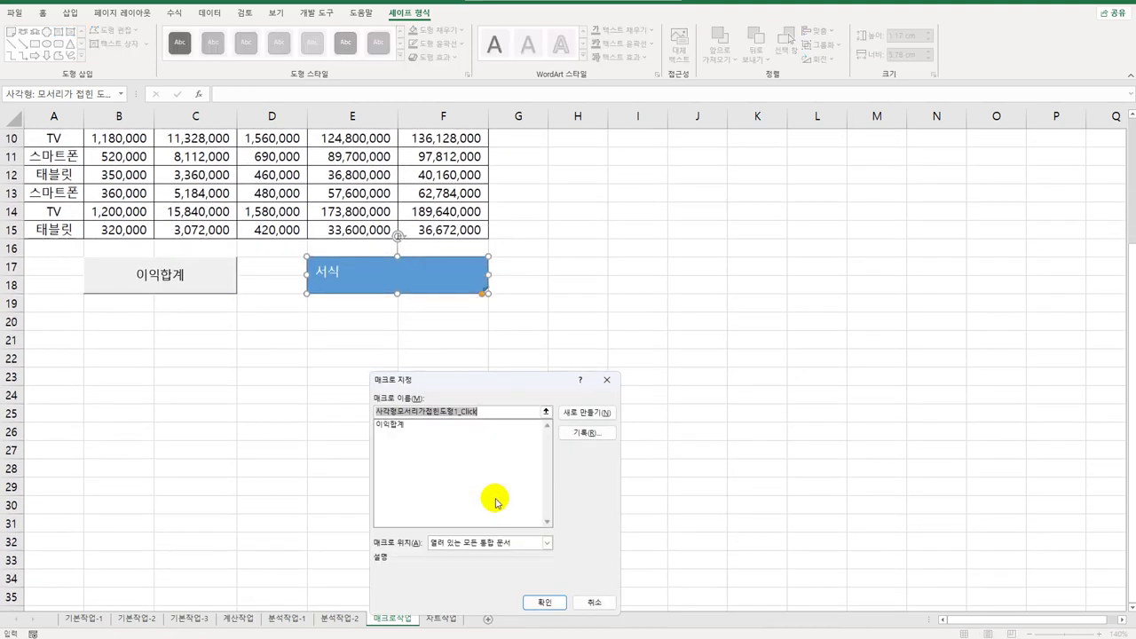
type("서식")
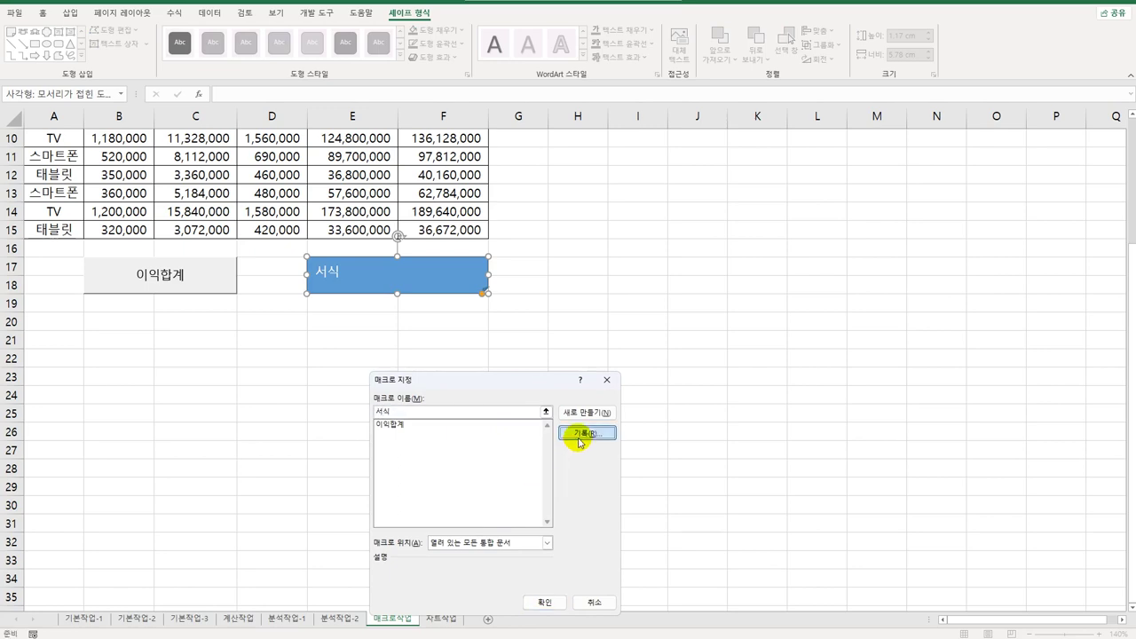
left_click(587, 432)
left_click(505, 583)
Format B4:F15 with the accounting (회계) number format using the ₩ symbol.
scroll(552, 436, "up", 3)
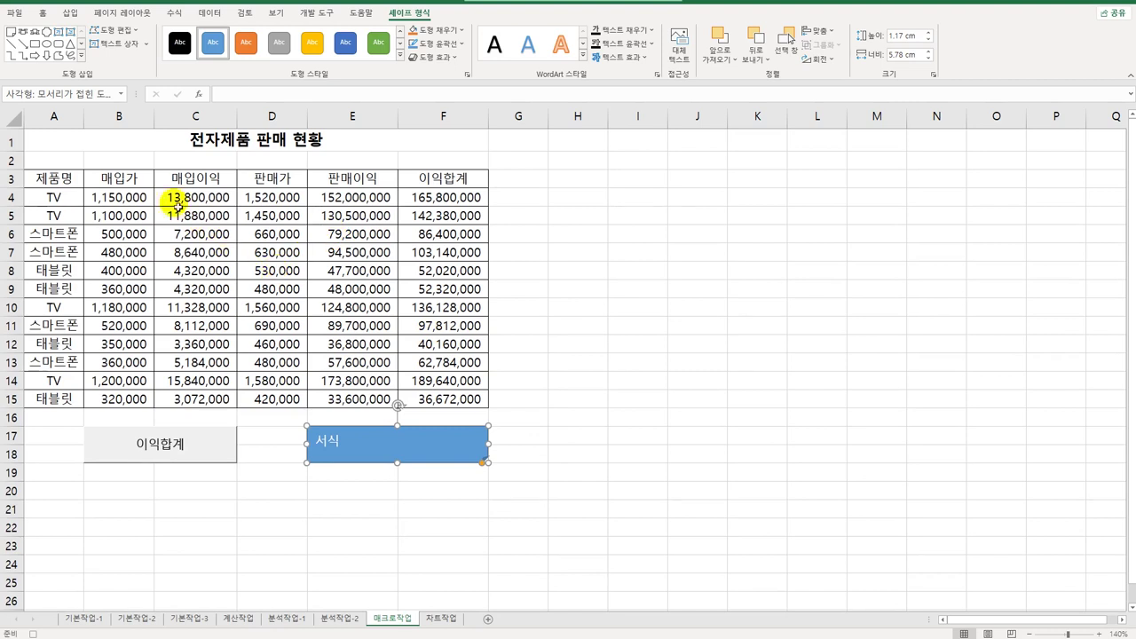
left_click_drag(132, 194, 436, 414)
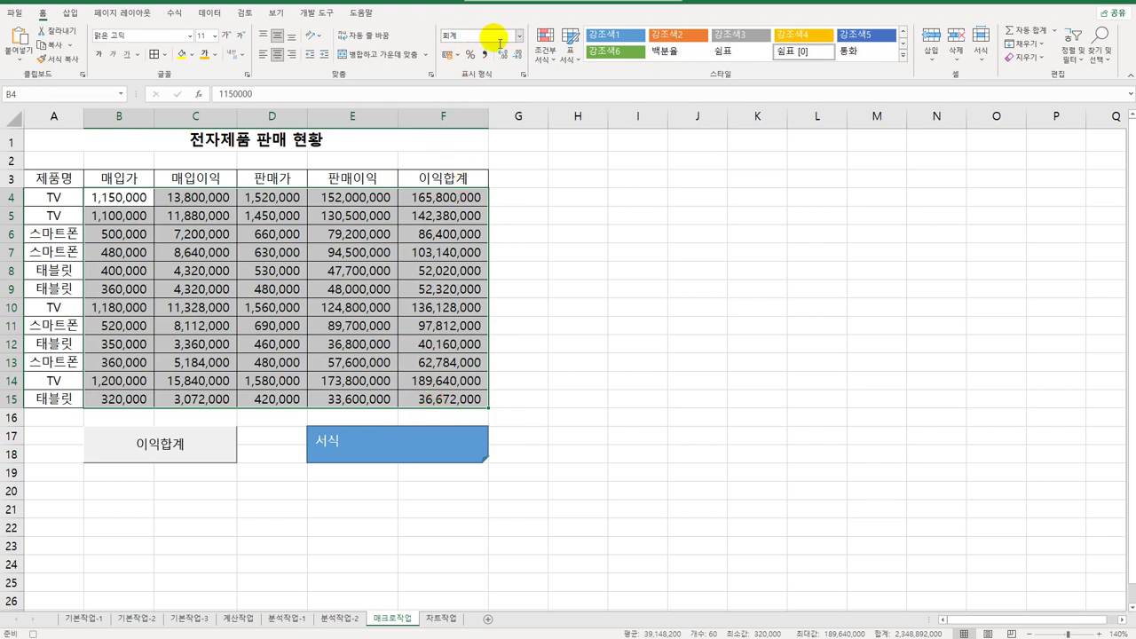
right_click(364, 285)
left_click(405, 543)
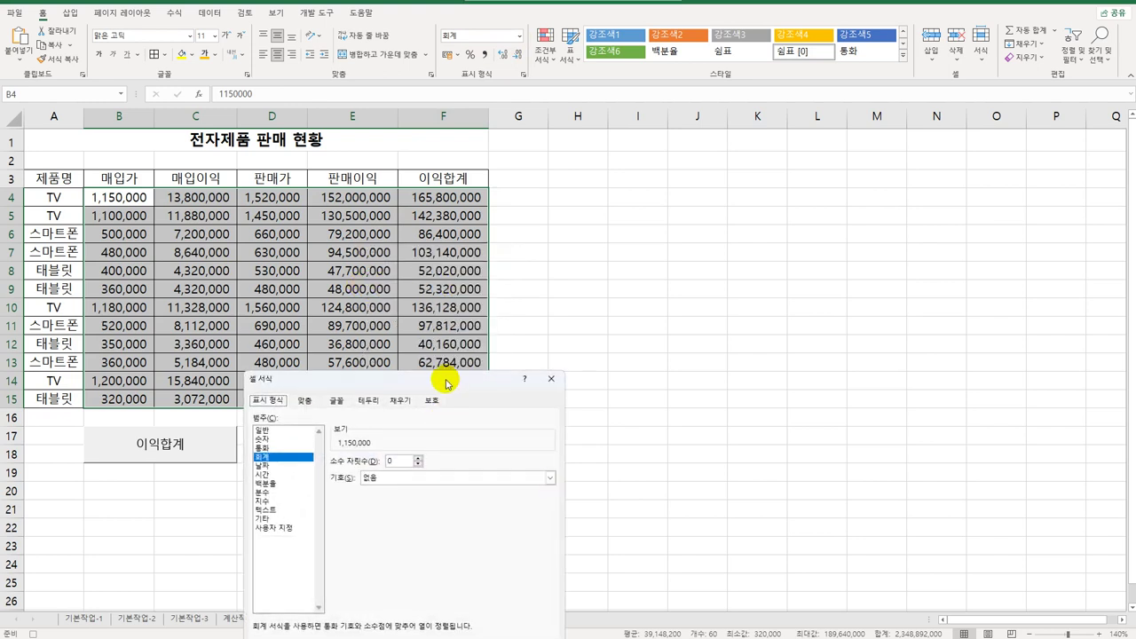
left_click_drag(454, 380, 791, 187)
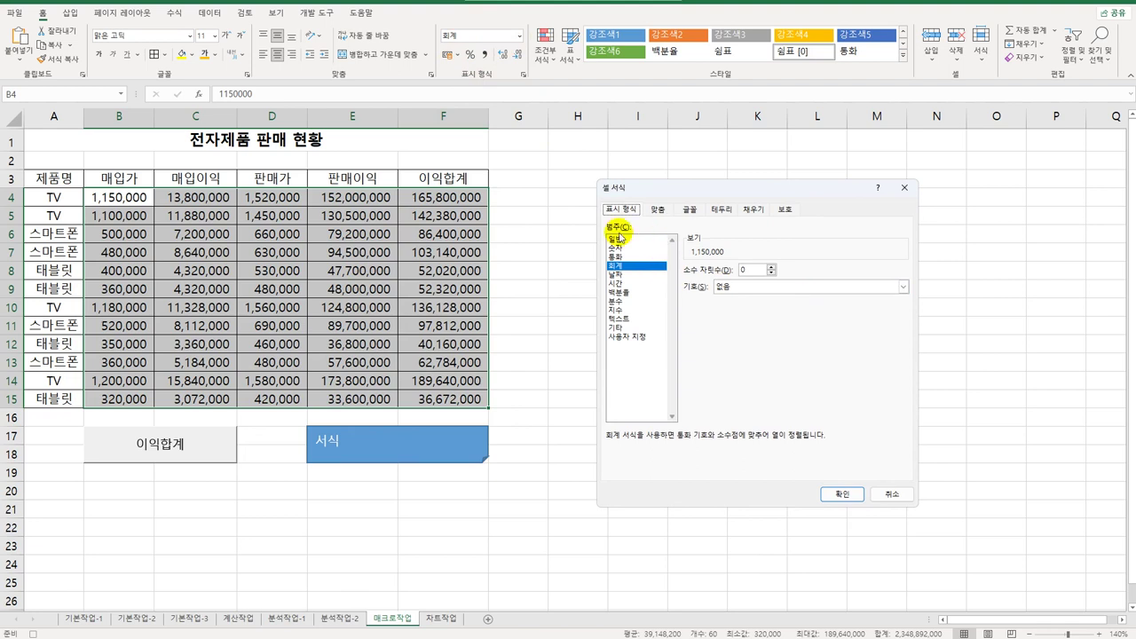
left_click(731, 286)
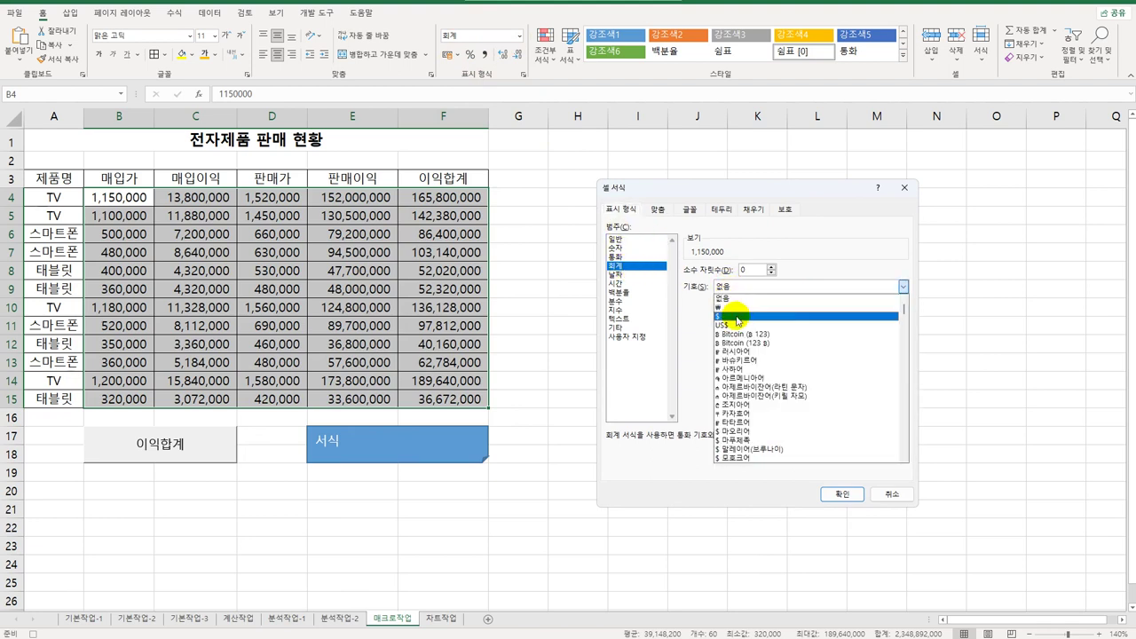
left_click(737, 308)
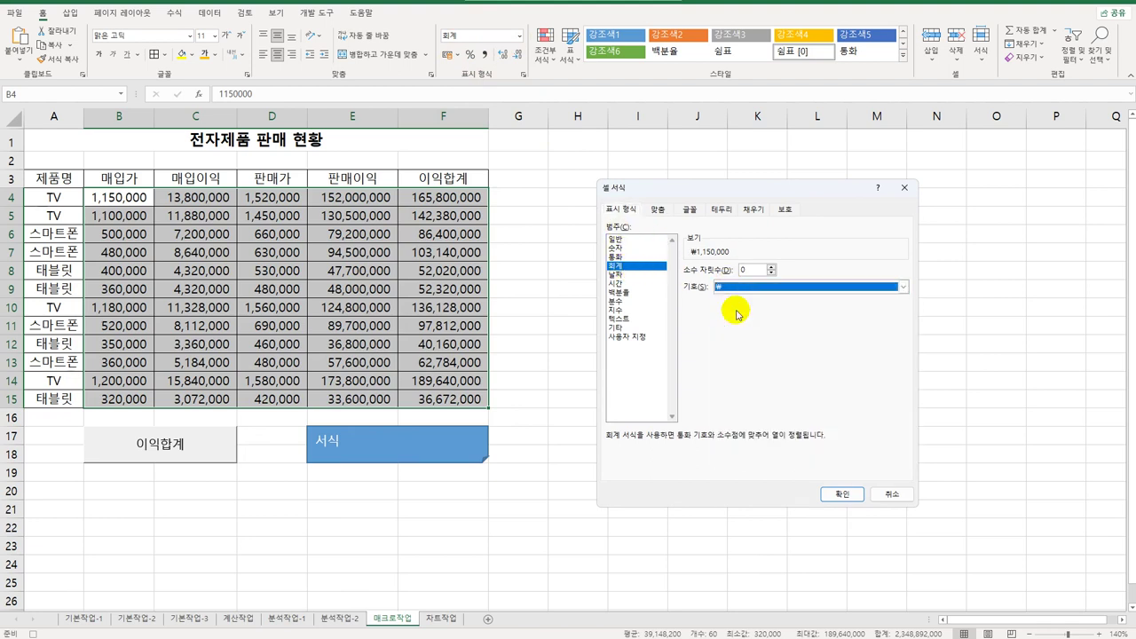
left_click(841, 494)
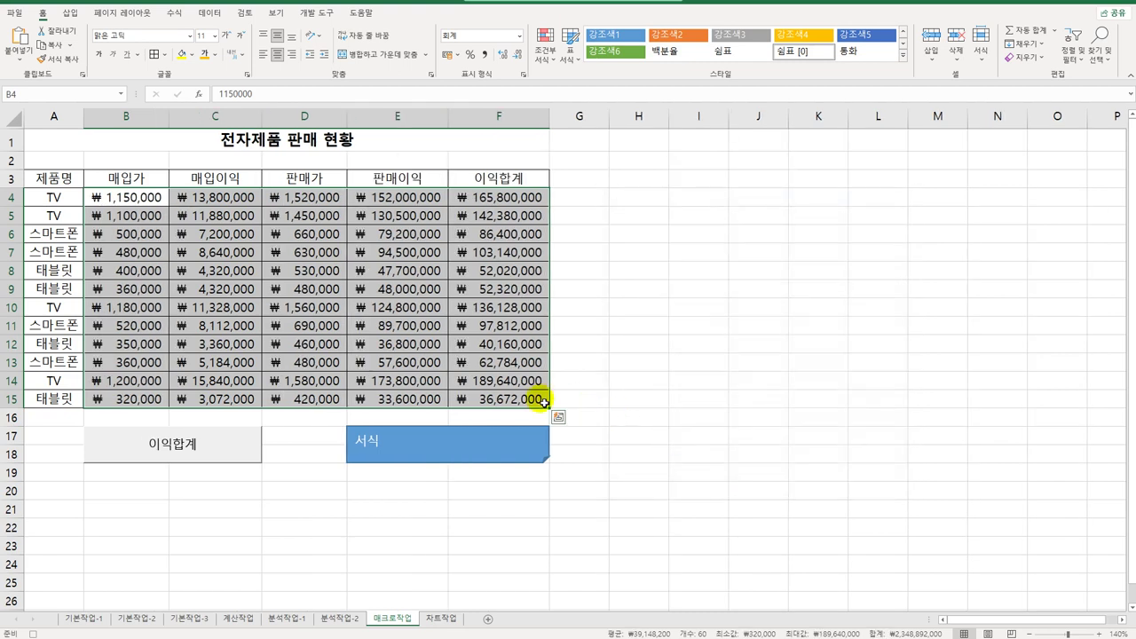
Clear the range selection by selecting F15 and stop recording the 서식 macro.
left_click(529, 402)
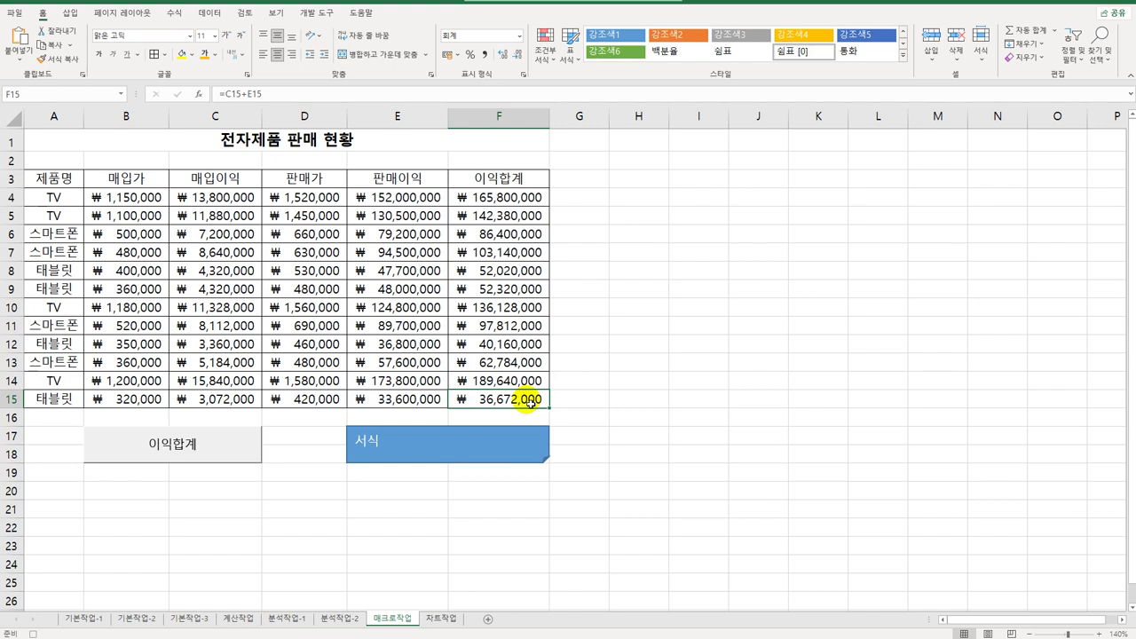
left_click(316, 13)
left_click(616, 398)
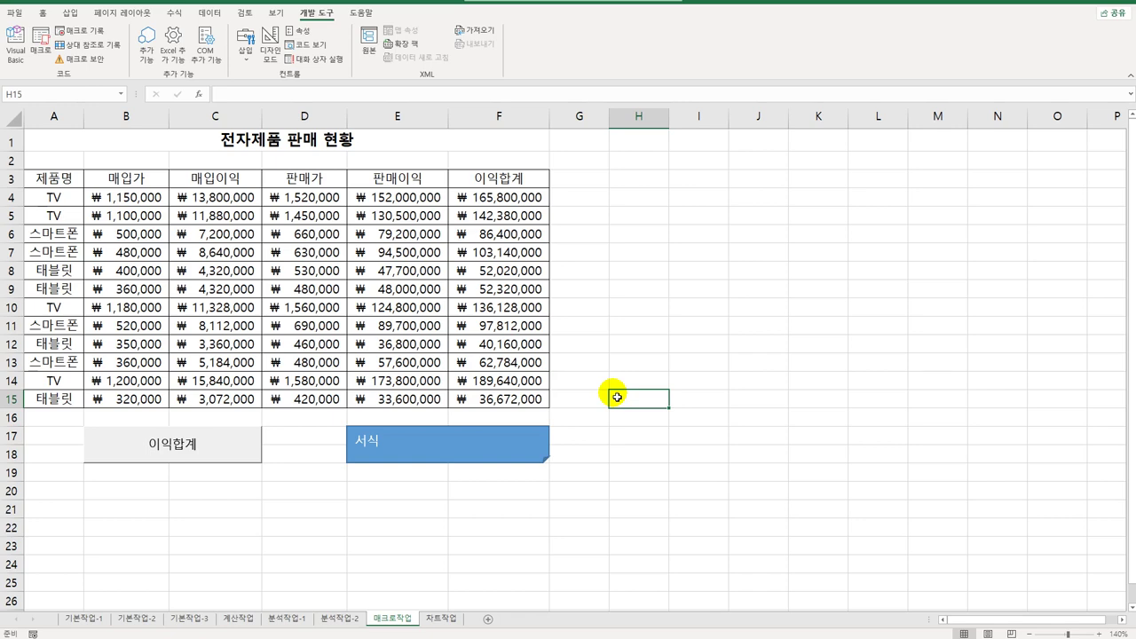
Delete the 수입액 series from the column chart on the 차트작업 sheet.
left_click(436, 616)
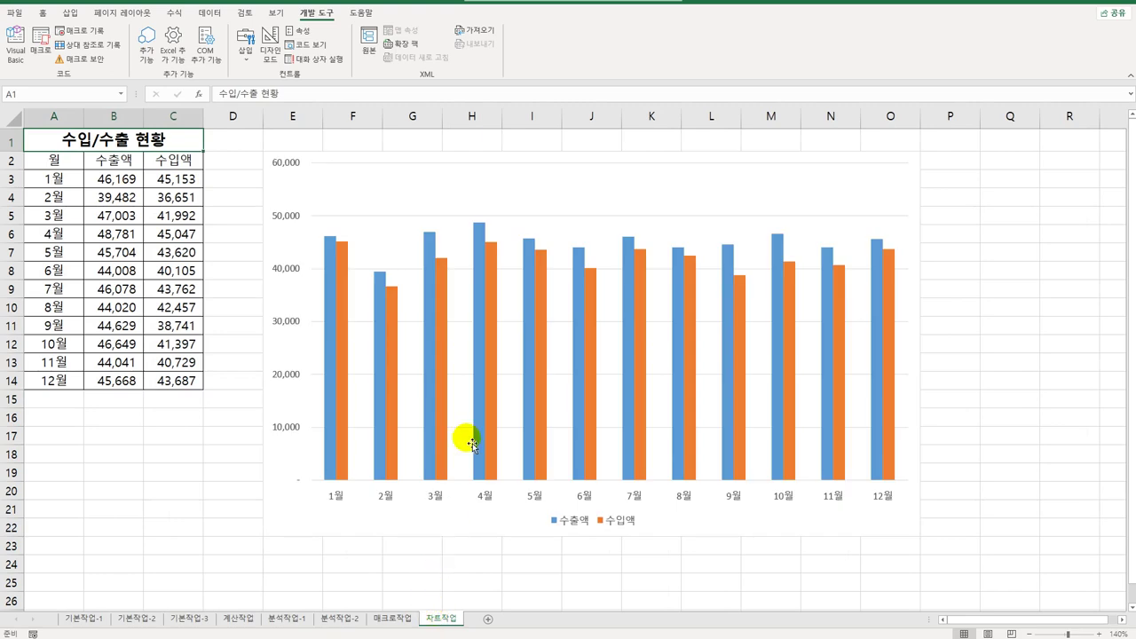
left_click(446, 362)
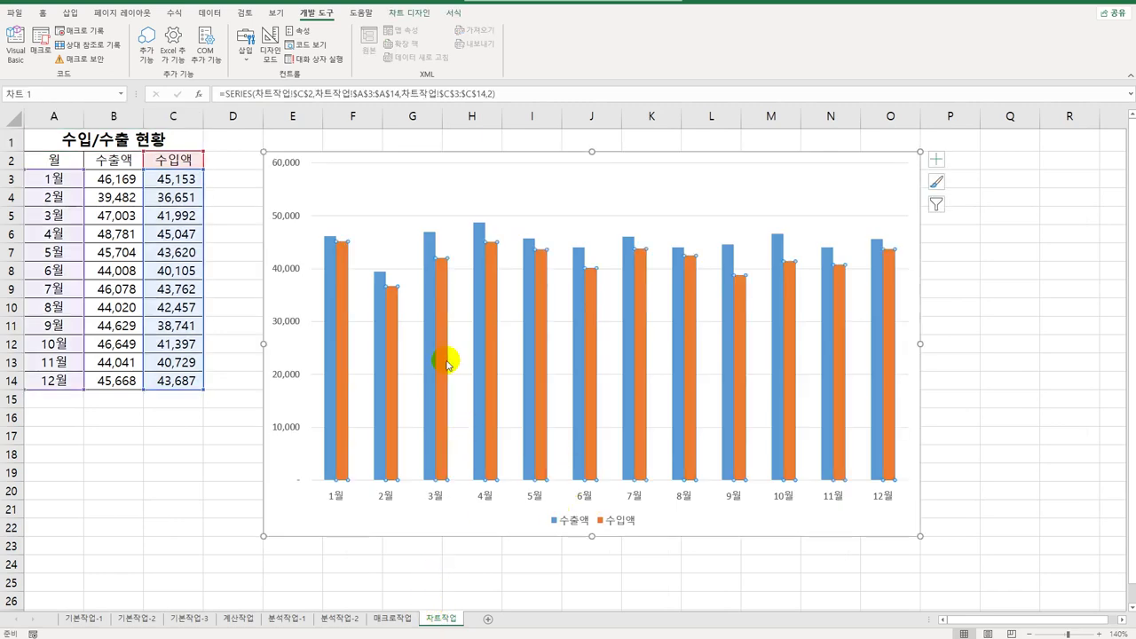
key("Delete")
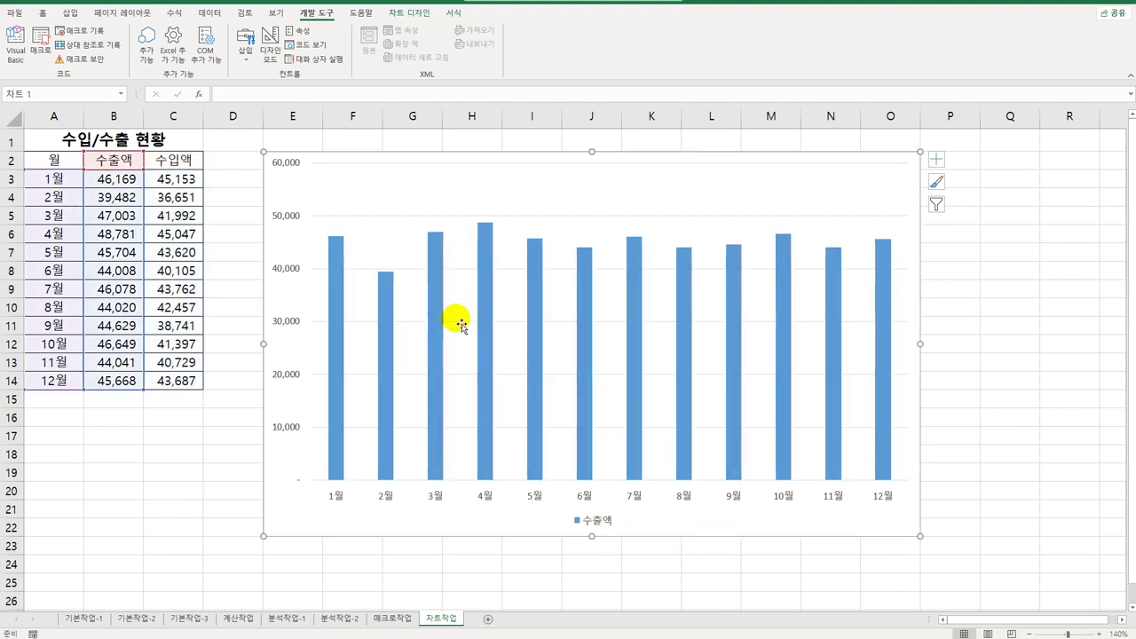
Change the chart type to 3-D pie (3차원 원형) and delete the chart's legend.
right_click(543, 177)
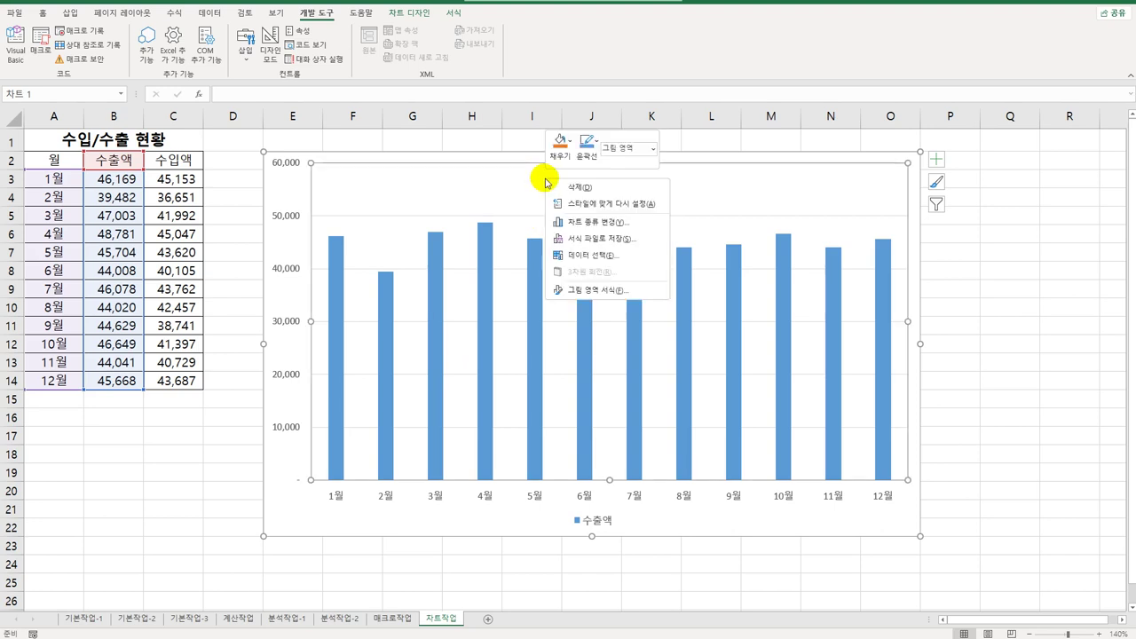
left_click(597, 222)
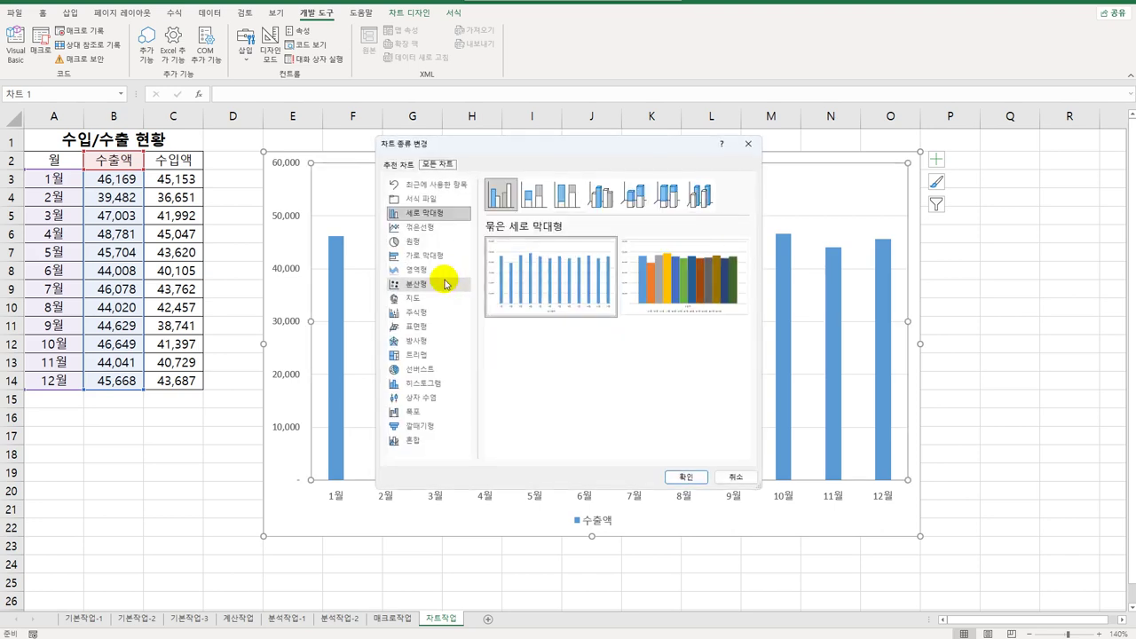
left_click(413, 242)
left_click(535, 197)
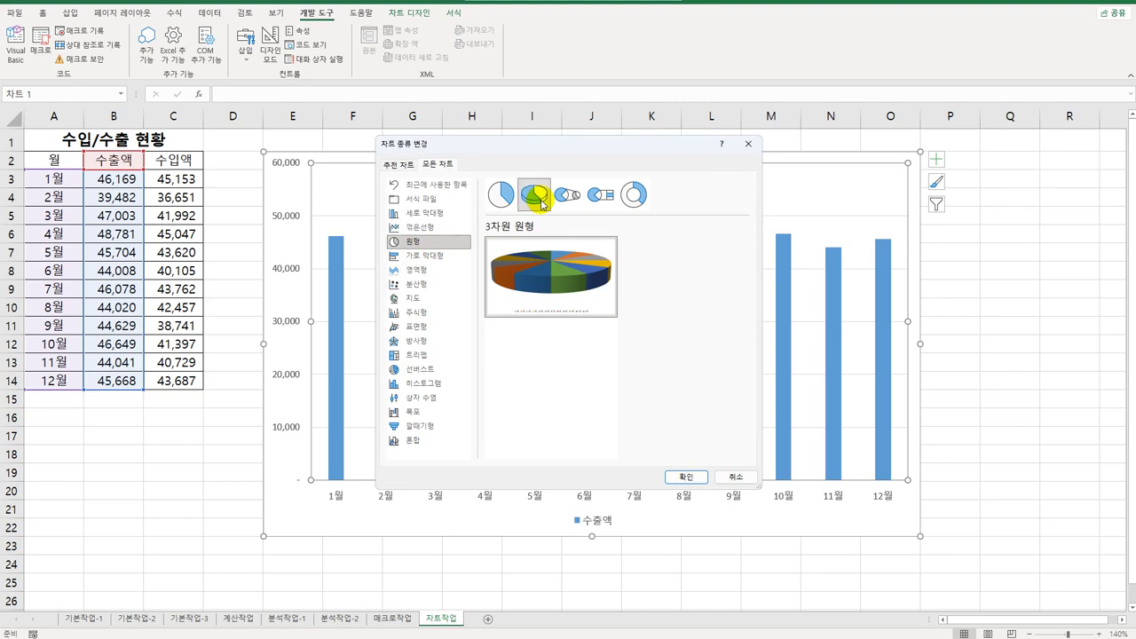
left_click(686, 477)
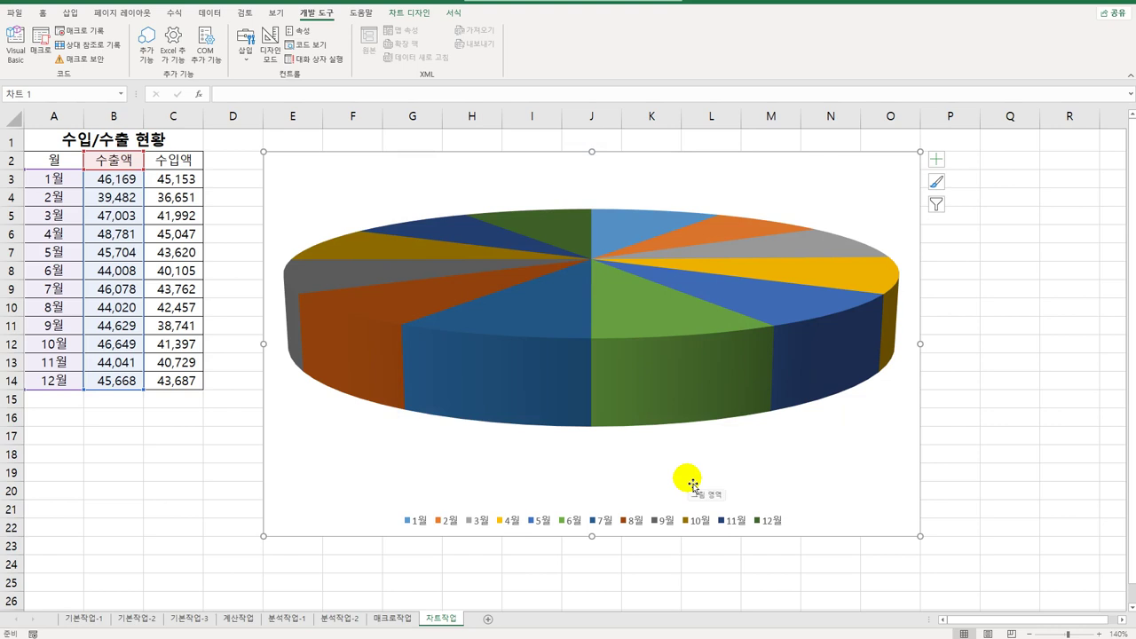
left_click(626, 523)
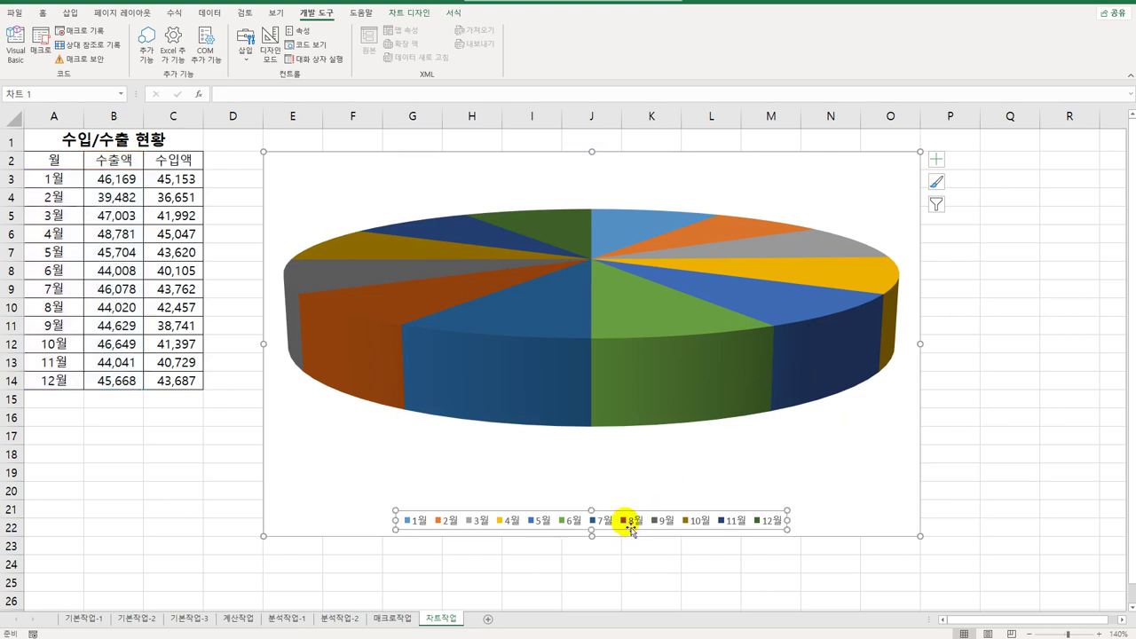
key("Delete")
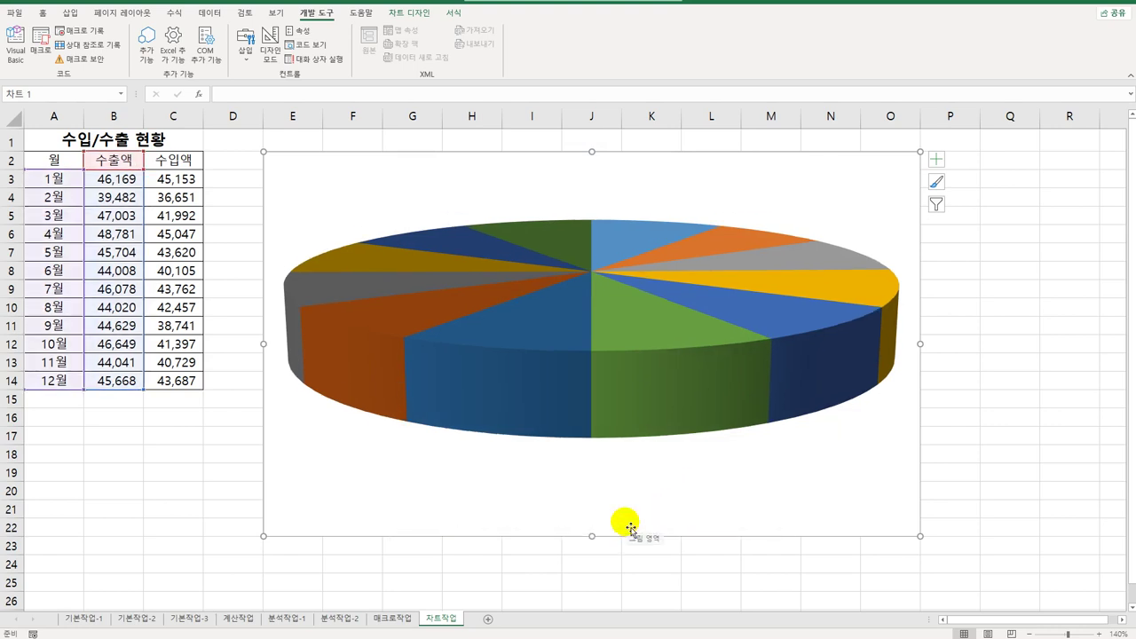
Set the pie chart's 3-D rotation to 30° for Y 회전.
right_click(601, 233)
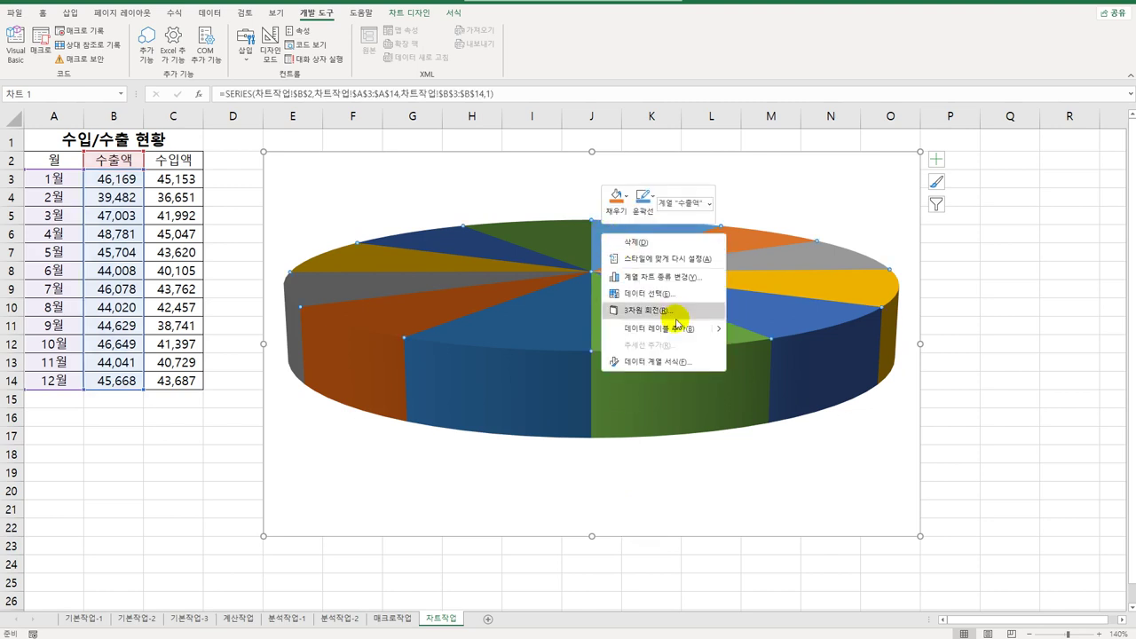
left_click(675, 309)
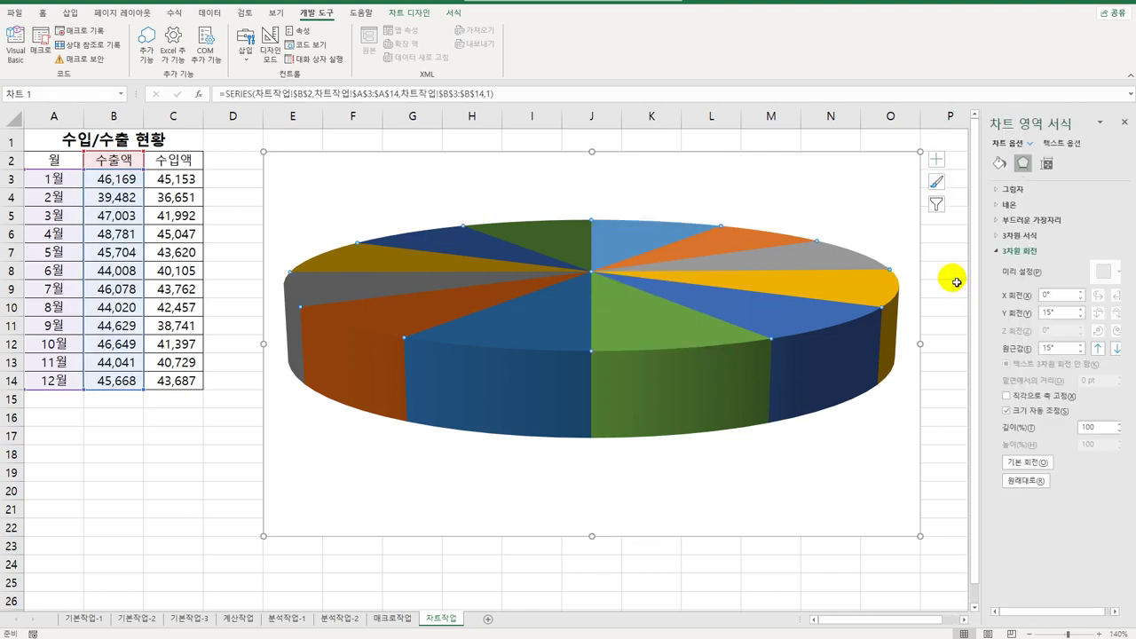
double_click(1062, 312)
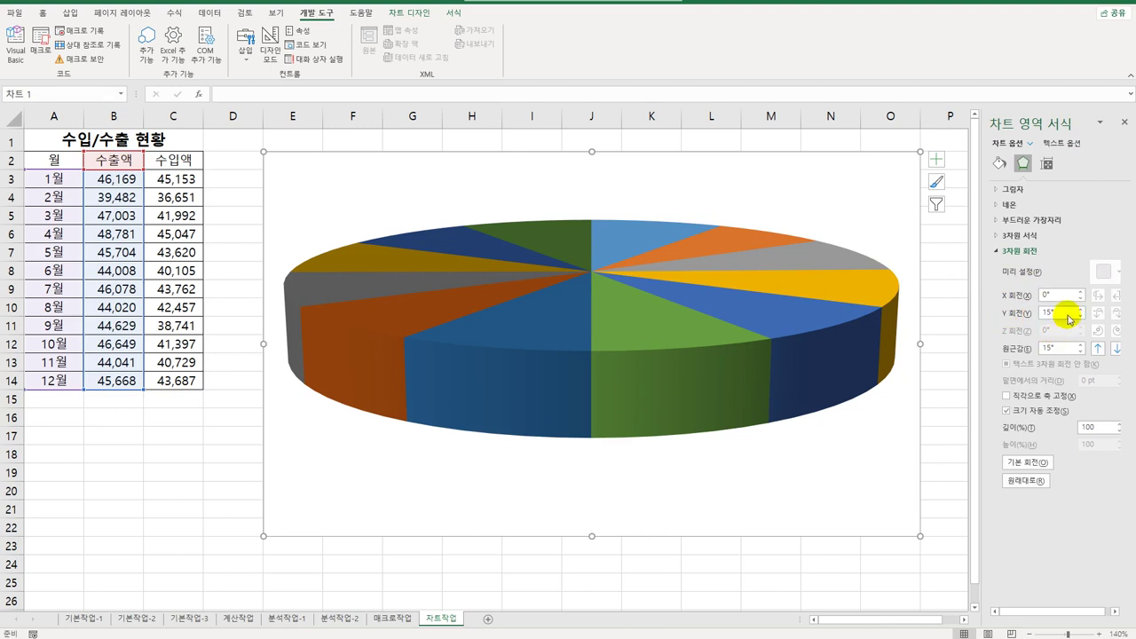
type("30")
key("Return")
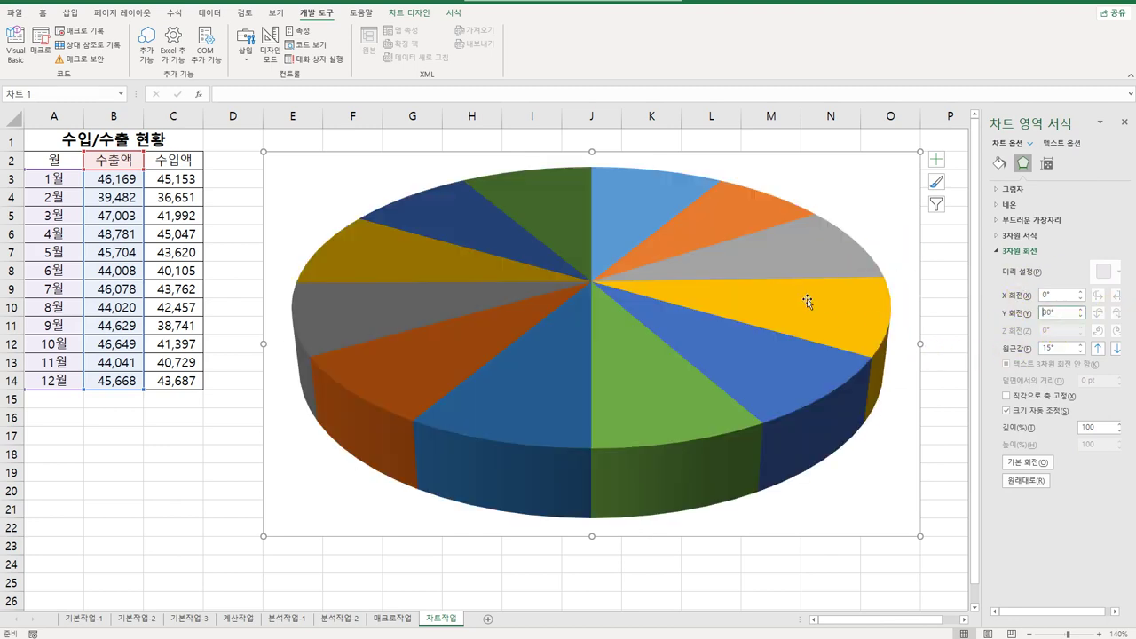
Set the 수출액 series' first slice angle (첫째 조각의 각) to 20° and its pie explosion (쪼개진 원형) to 10%.
left_click(793, 256)
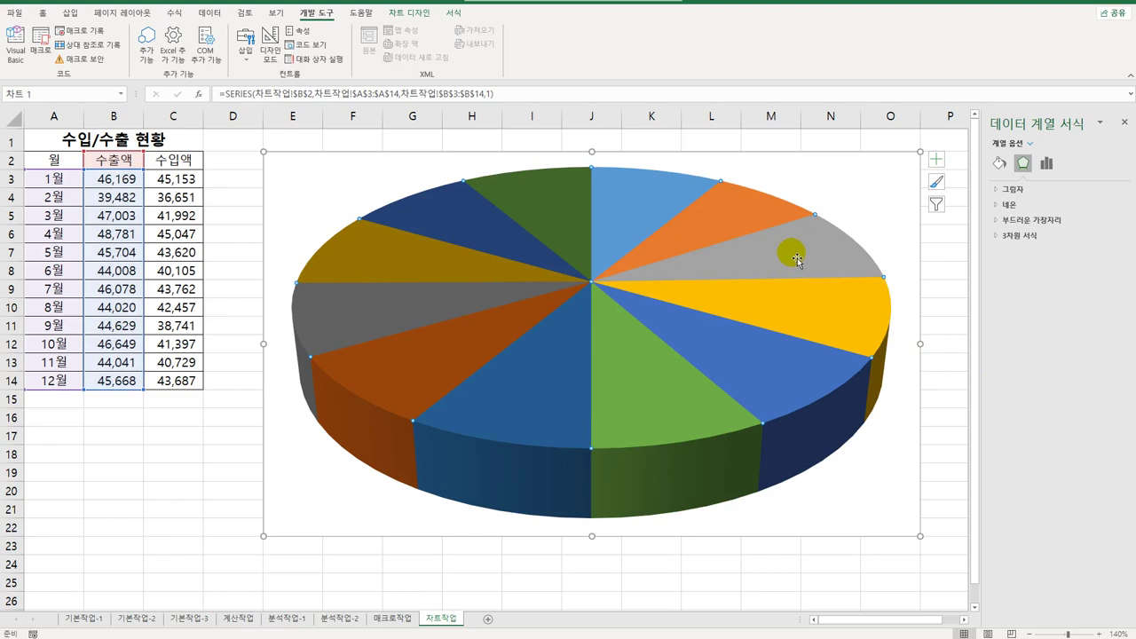
mouse_move(601, 224)
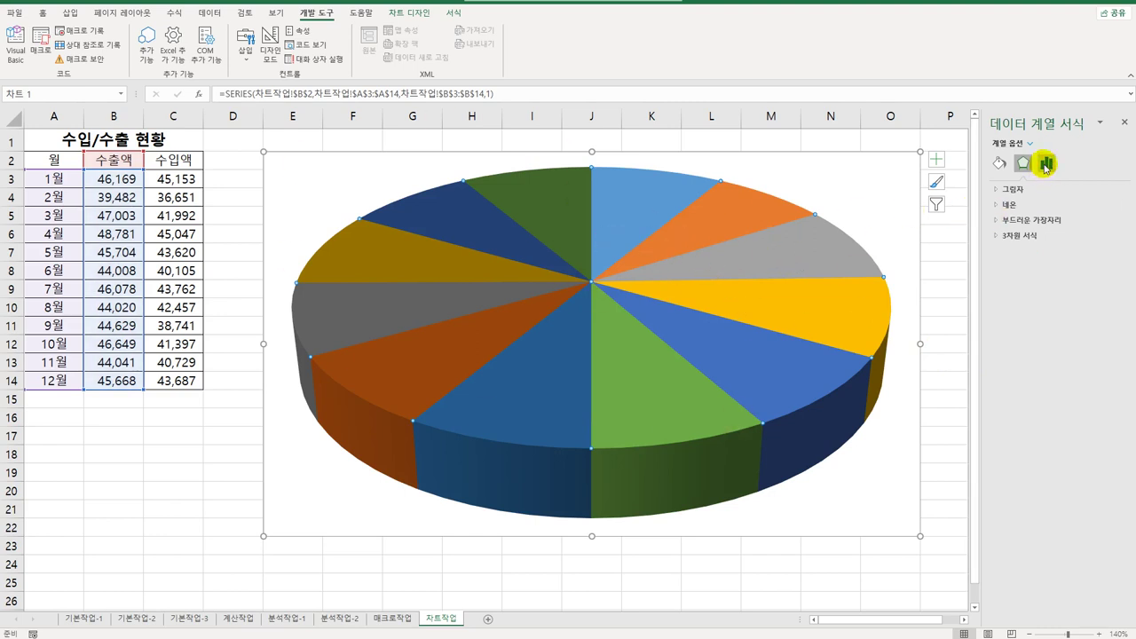
left_click(1046, 165)
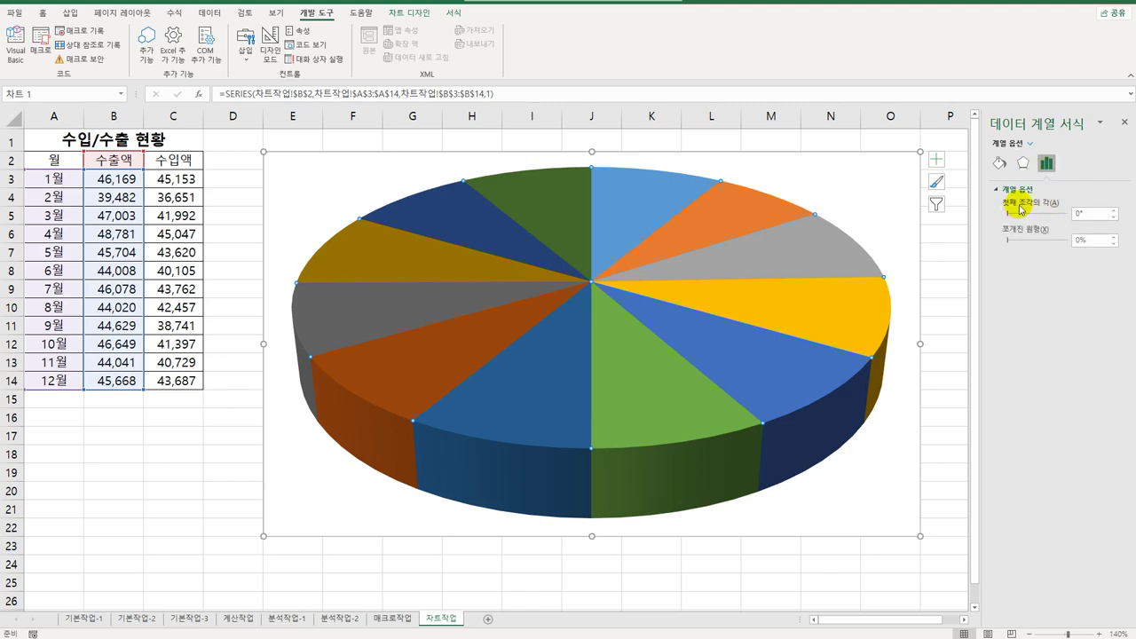
left_click(1053, 213)
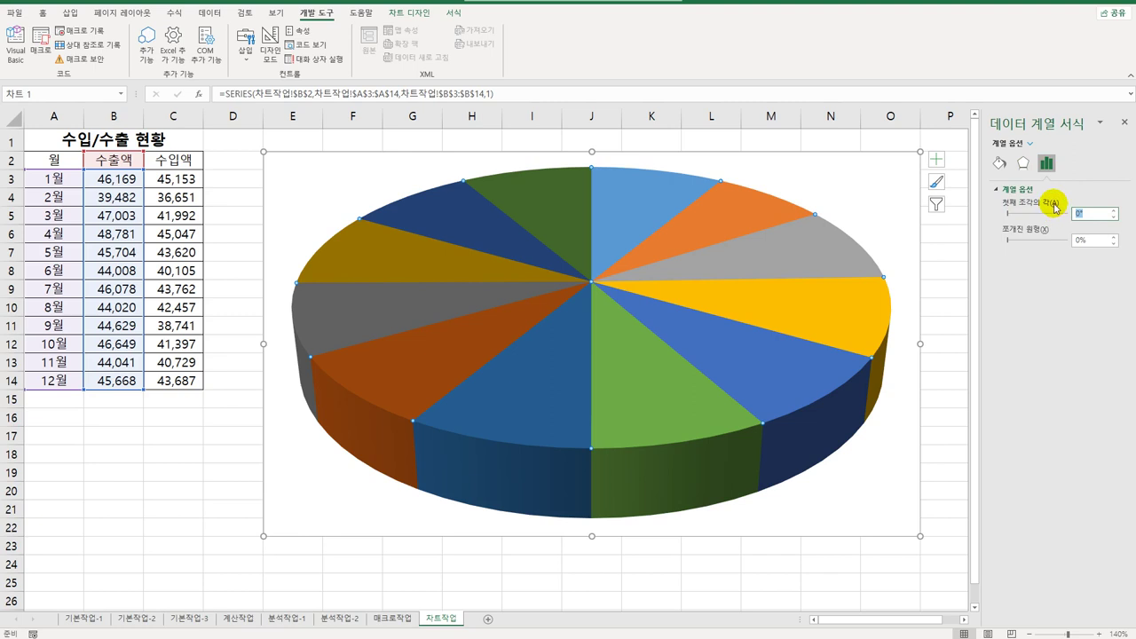
type("20")
key("Return")
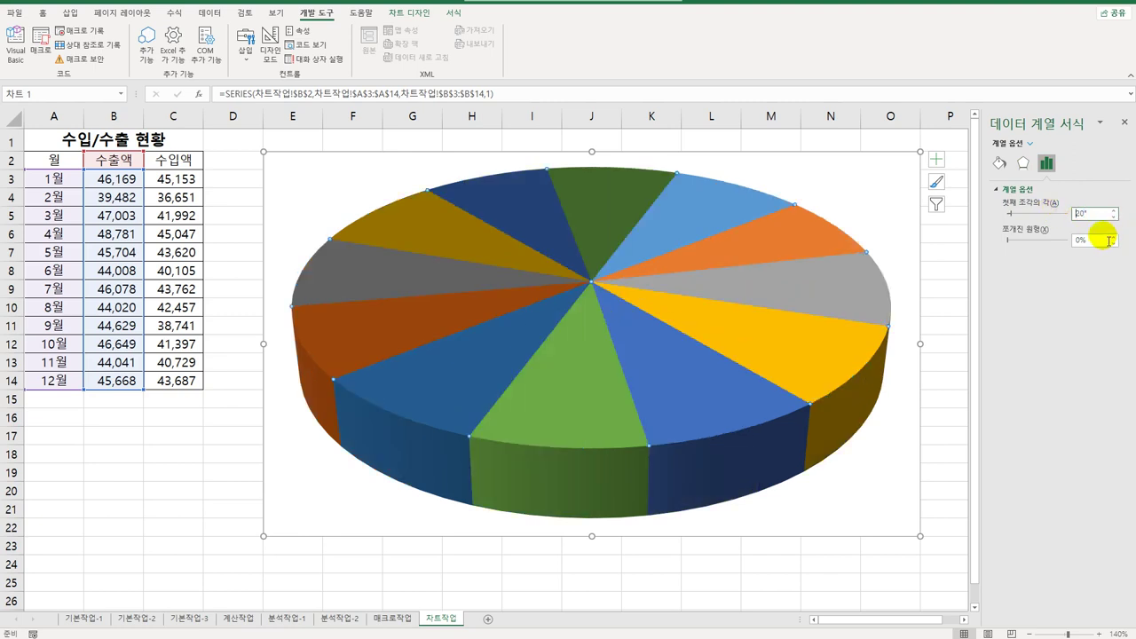
key("Tab")
type("10")
key("Return")
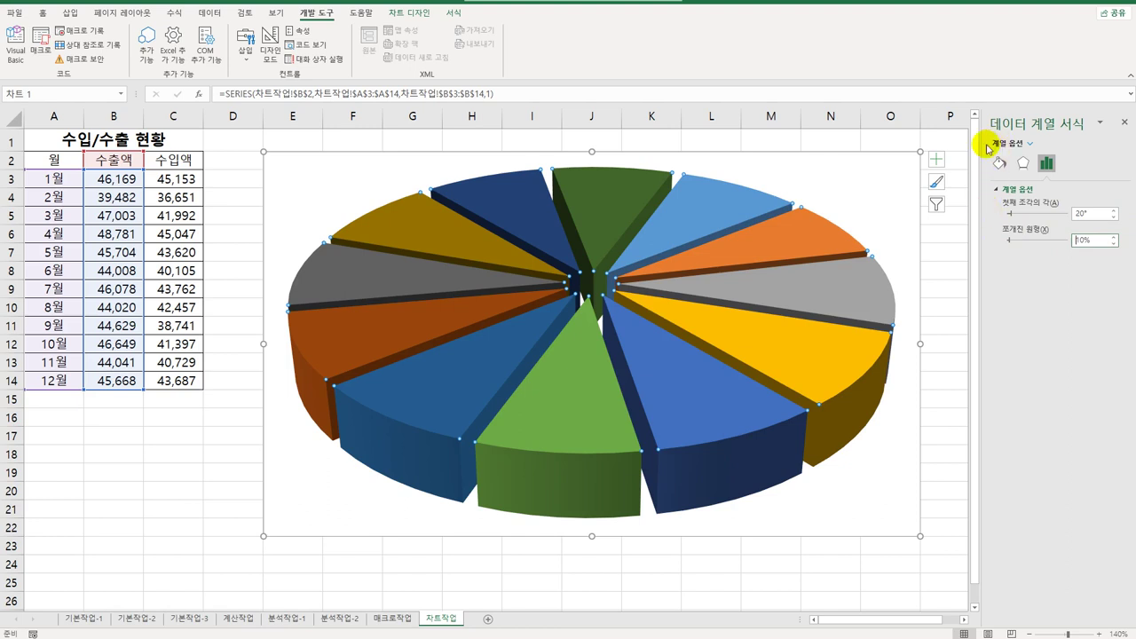
Add data labels showing category name (항목 이름) and value (값), positioned at the inside end (안쪽 끝에).
left_click(936, 159)
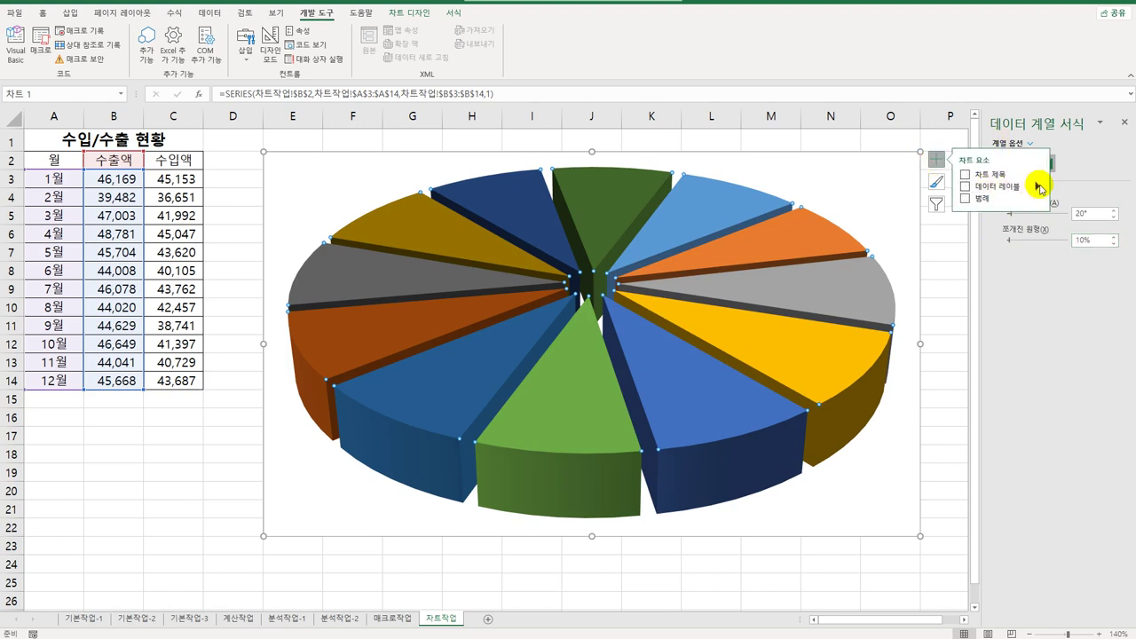
left_click(1037, 186)
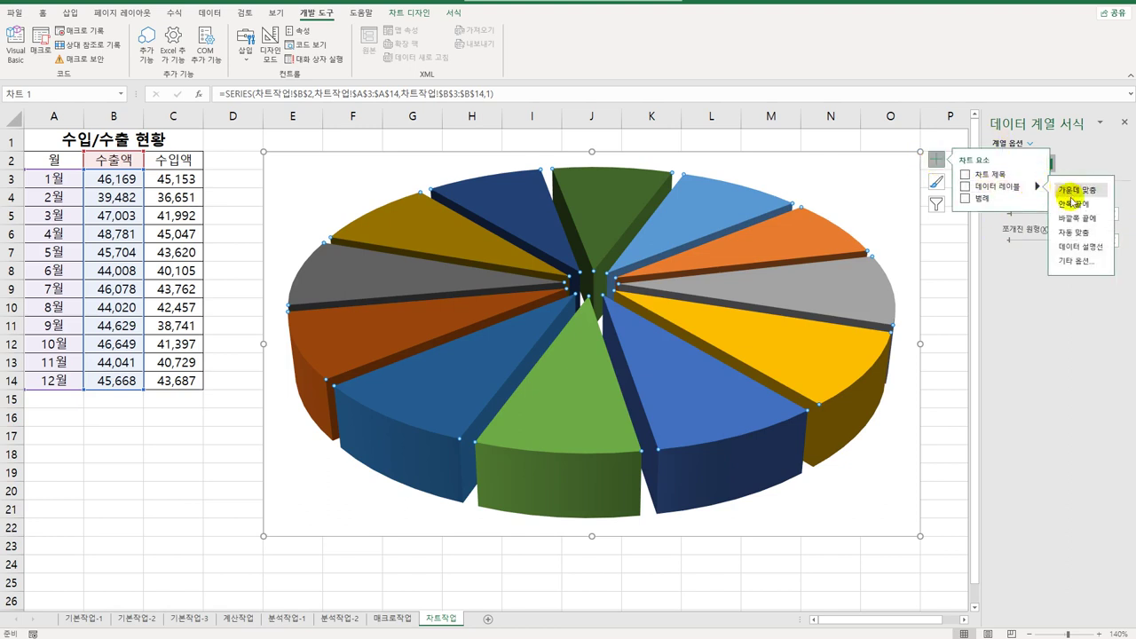
left_click(1081, 263)
left_click(1071, 163)
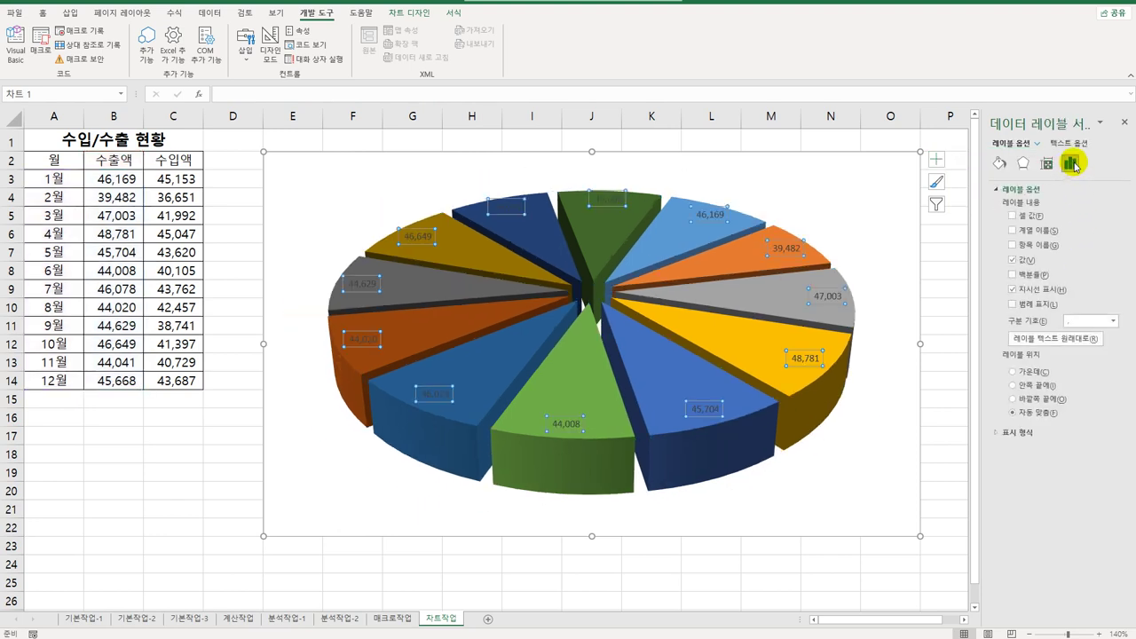
left_click(1048, 246)
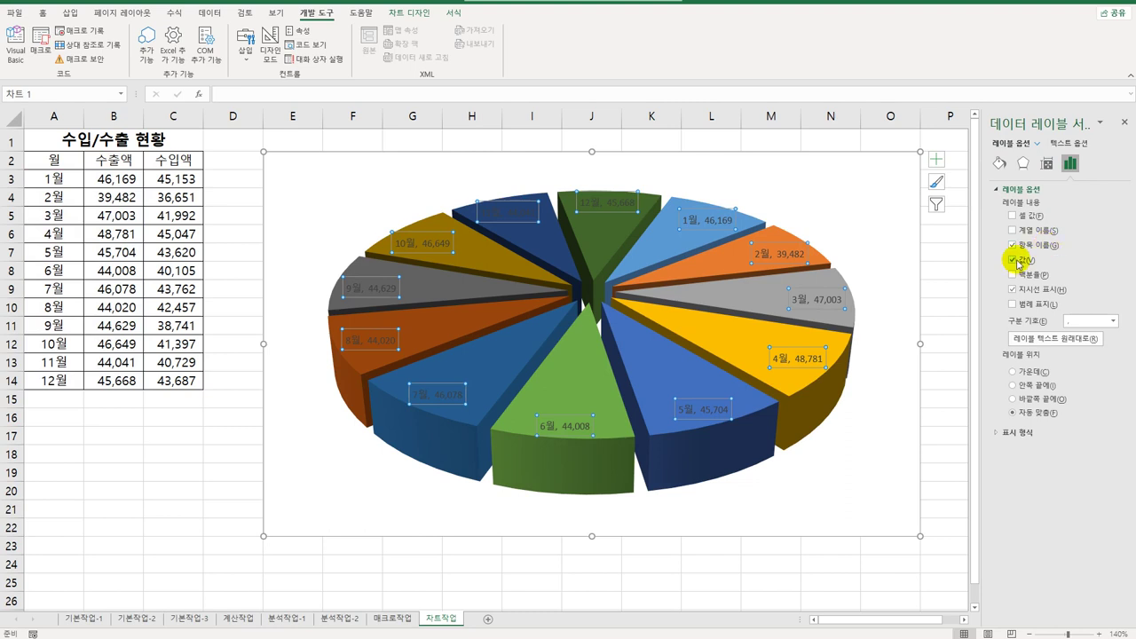
left_click(1026, 388)
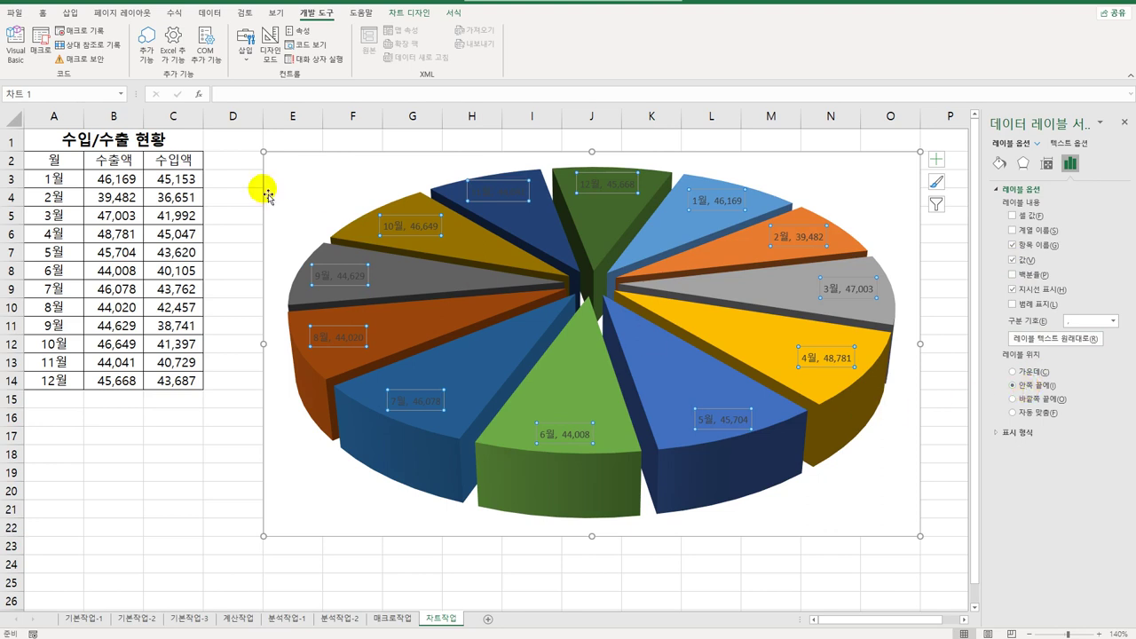
Set the font color of the pie chart's data labels to white from the theme colors (테마 색).
left_click(43, 15)
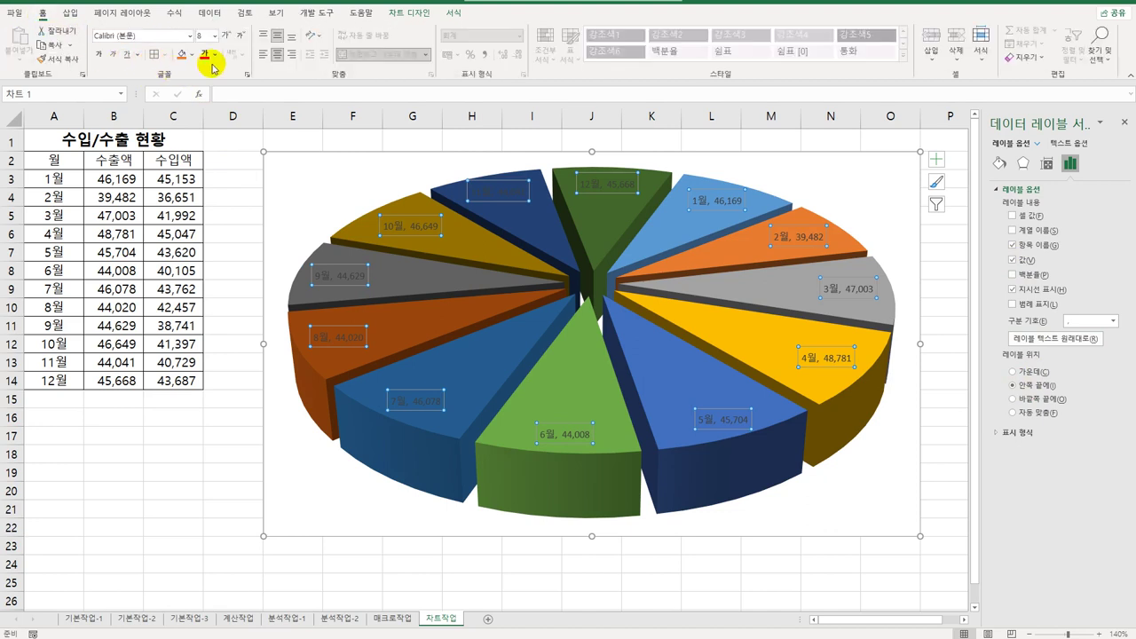
left_click(217, 55)
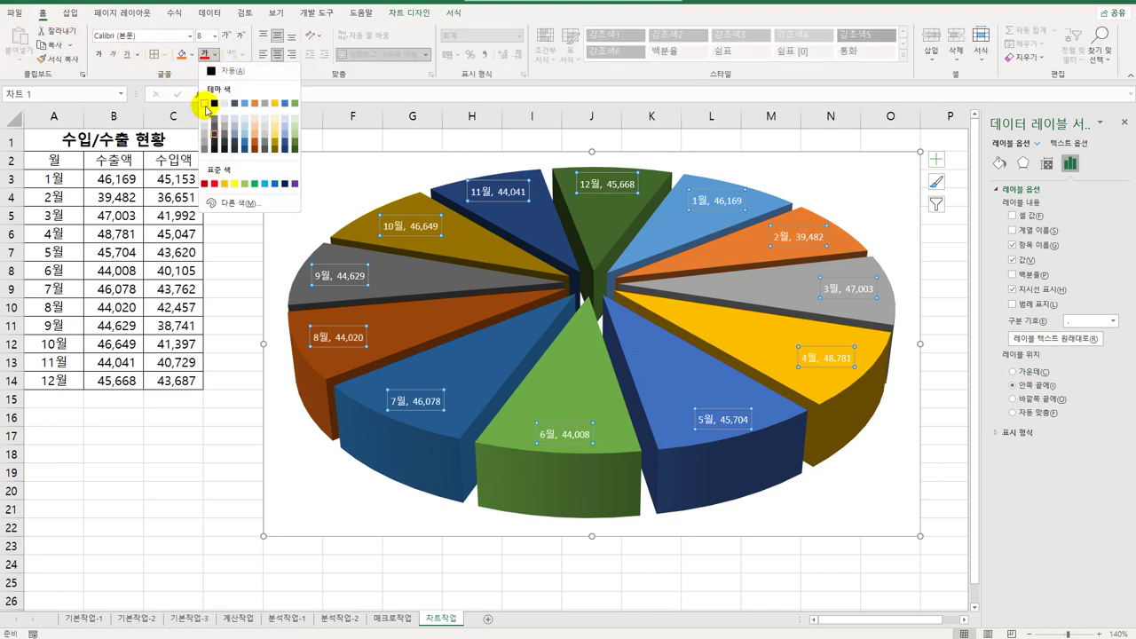
left_click(205, 107)
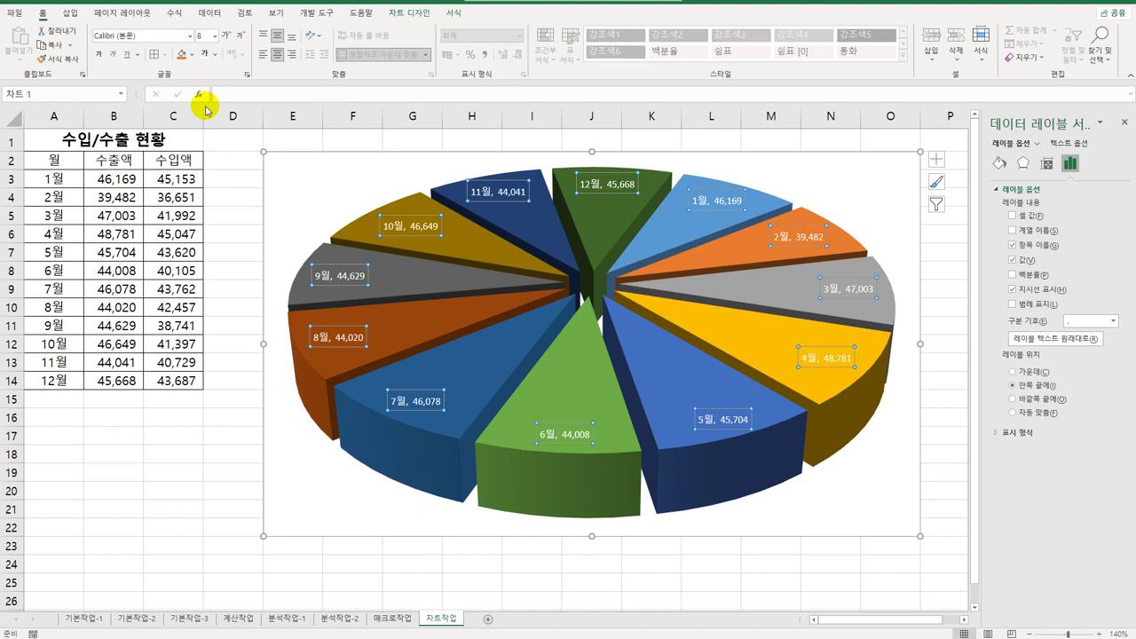
Add a chart title (차트 제목) and replace its text with "월별 수출 현황".
left_click(937, 160)
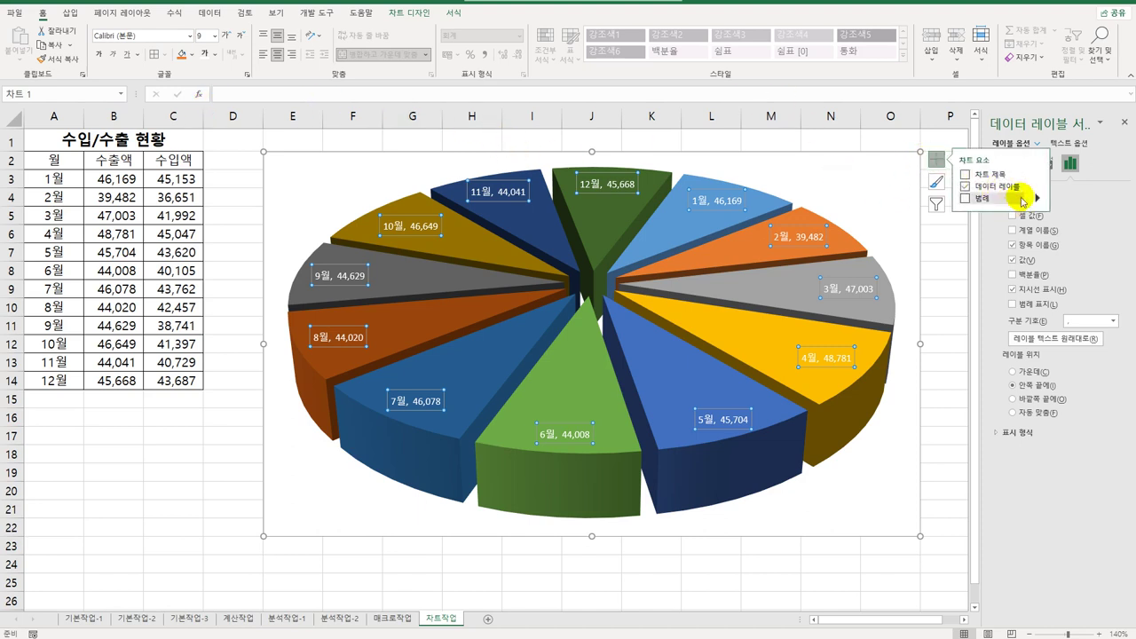
left_click(963, 175)
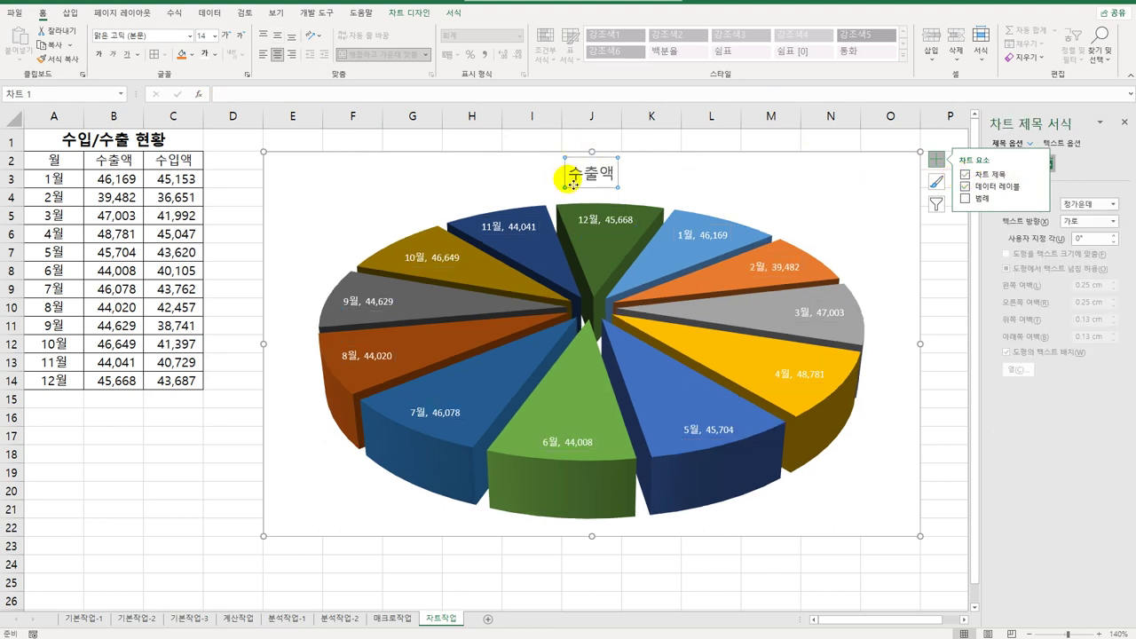
left_click(572, 173)
left_click_drag(563, 174, 625, 182)
key("Delete")
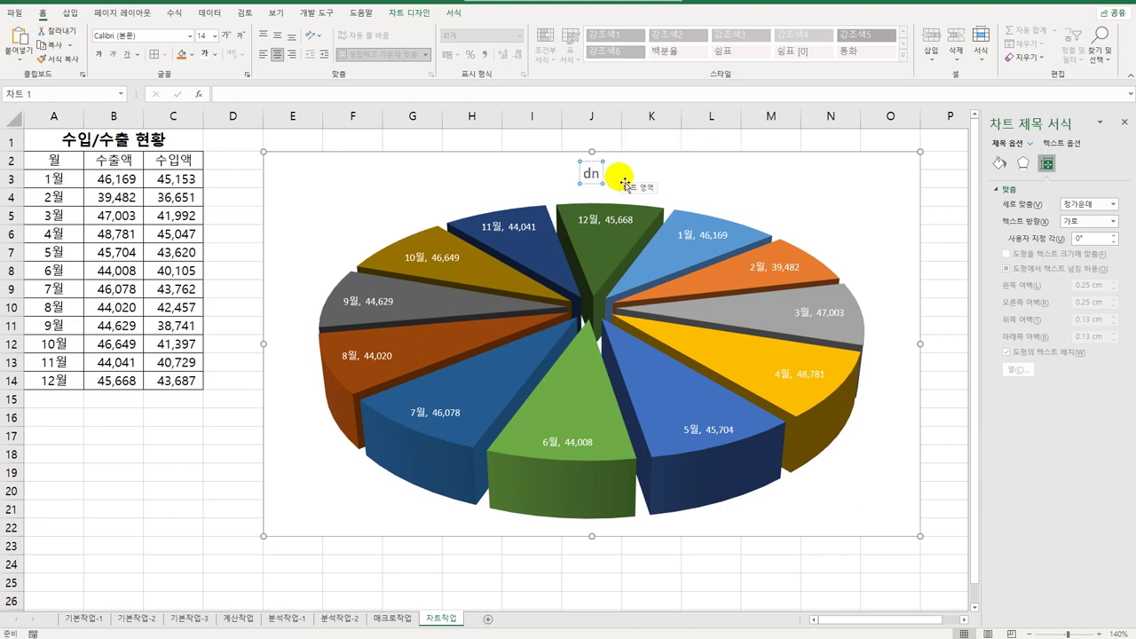
type("월")
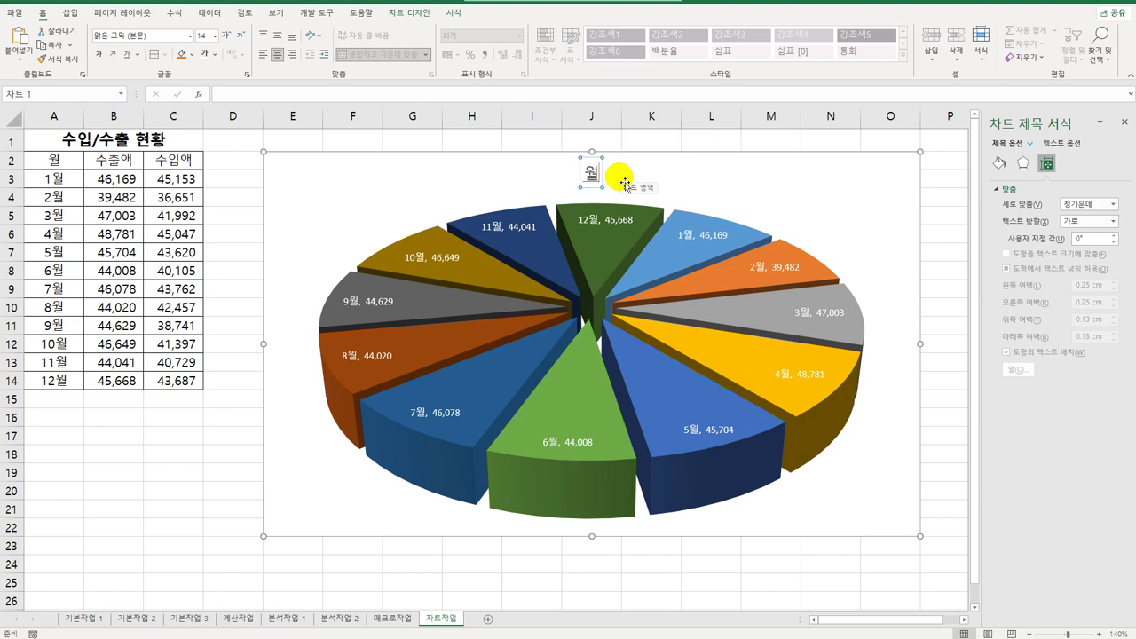
type("별 수출 현황")
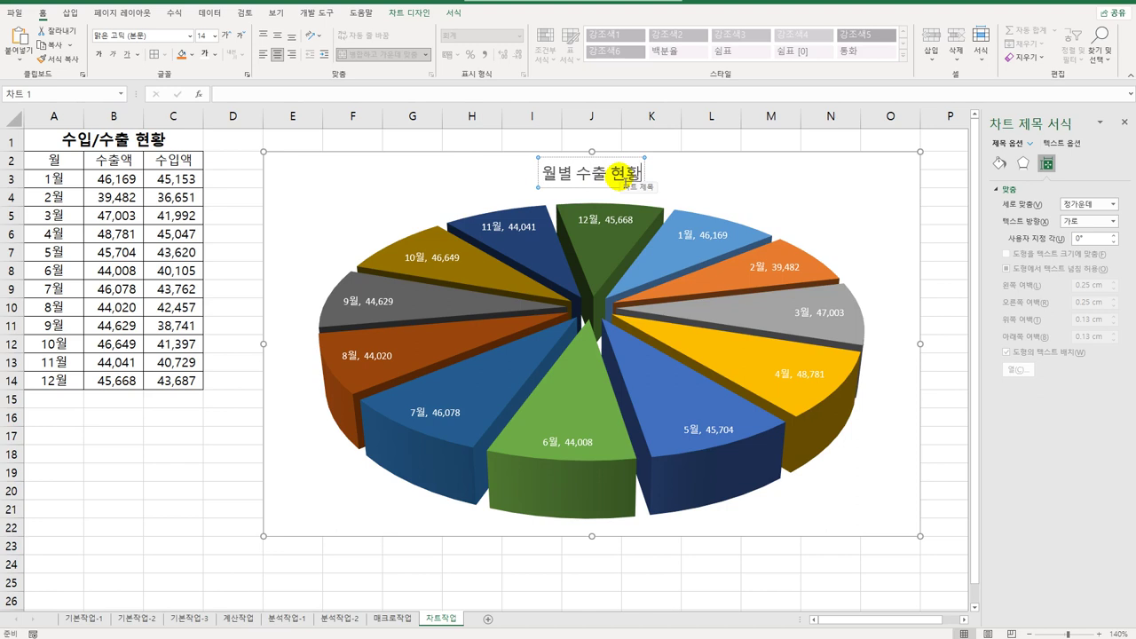
Format the chart title with the 궁서체 font at size 20.
left_click(593, 187)
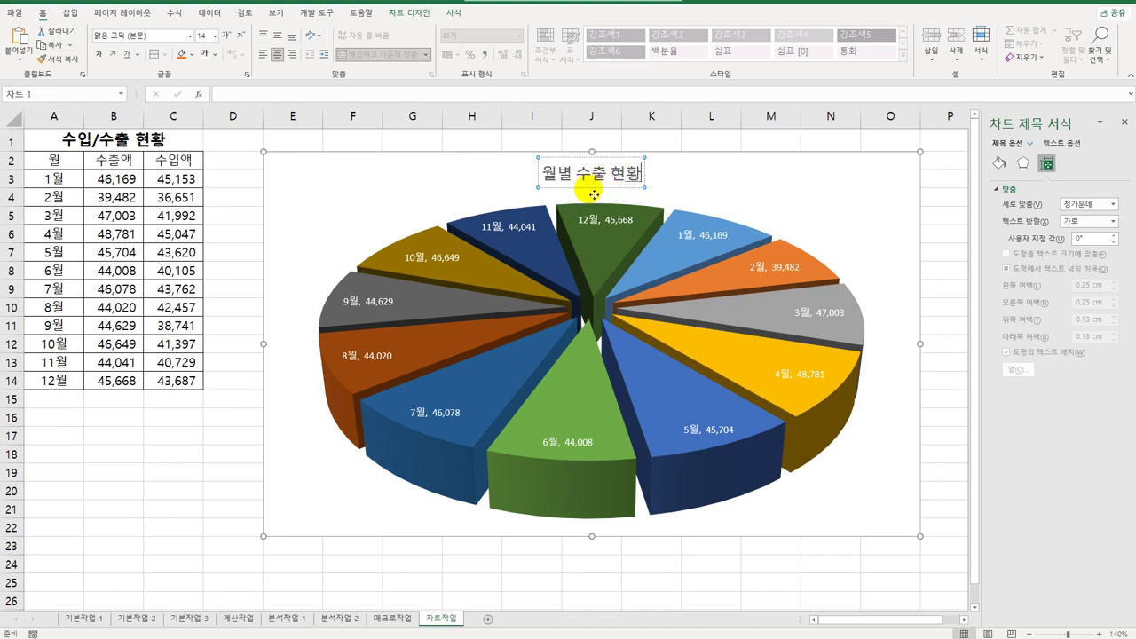
left_click(189, 37)
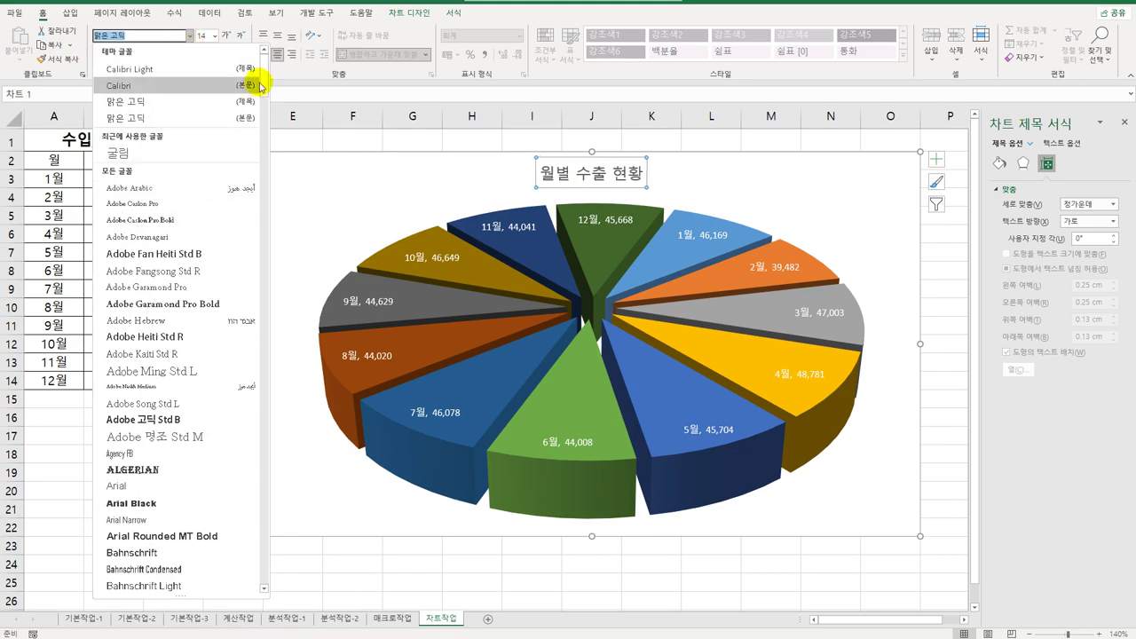
scroll(236, 329, "down", 20)
scroll(240, 454, "down", 10)
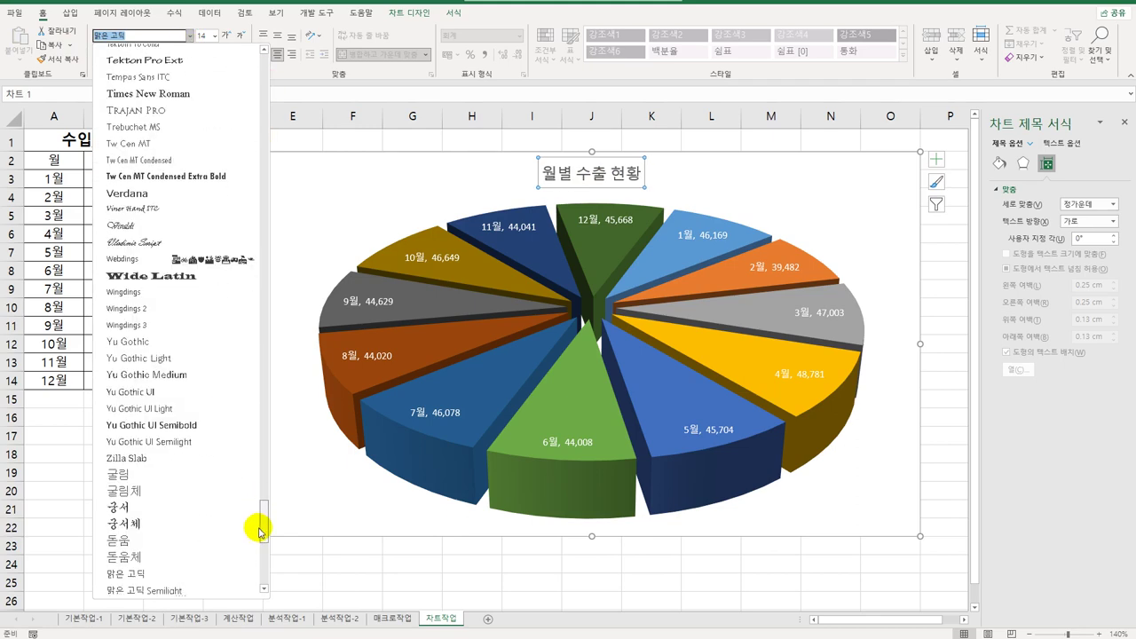
left_click(203, 522)
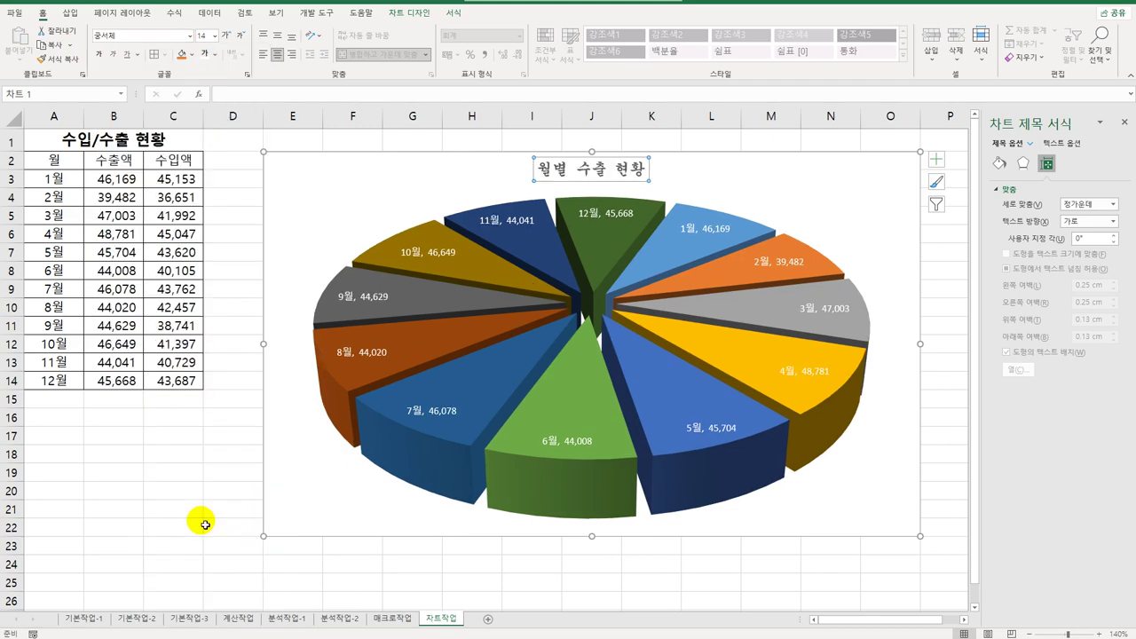
left_click(203, 35)
type("20")
key("Return")
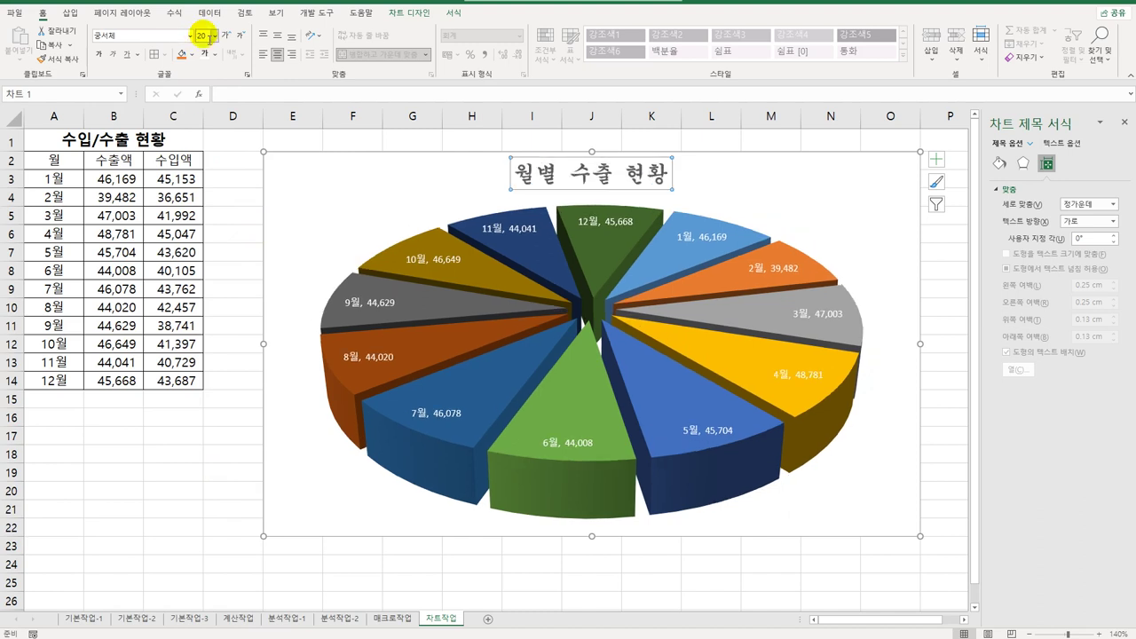
Change the chart's colors to the first monochromatic (단색형) palette, dark to light blue, and deselect the chart.
left_click(733, 186)
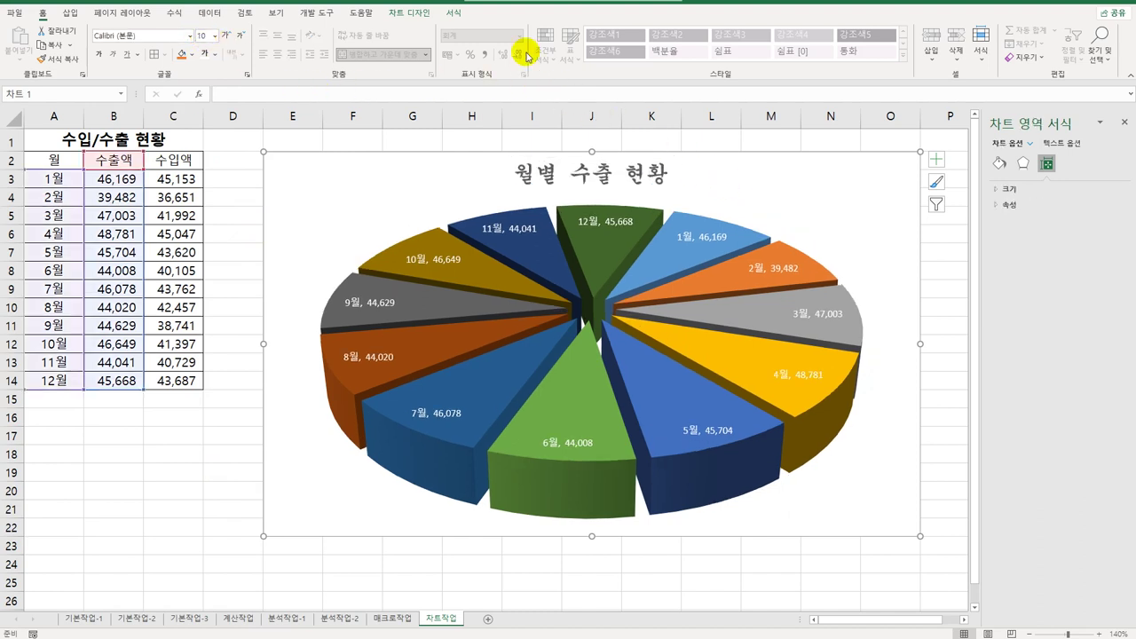
left_click(414, 14)
left_click(102, 52)
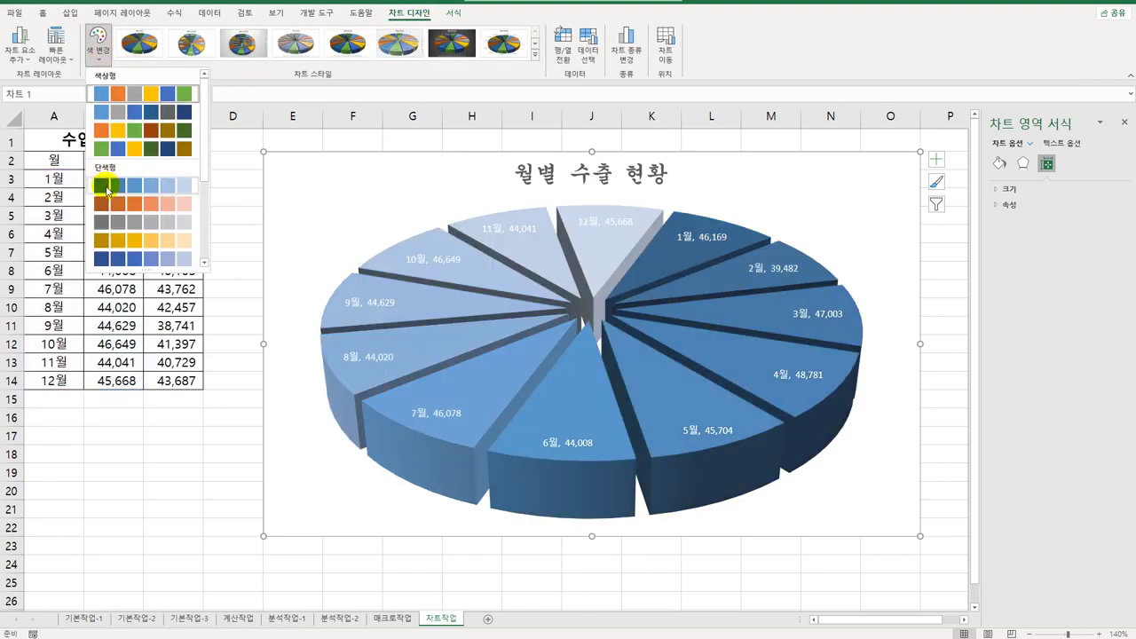
left_click(106, 188)
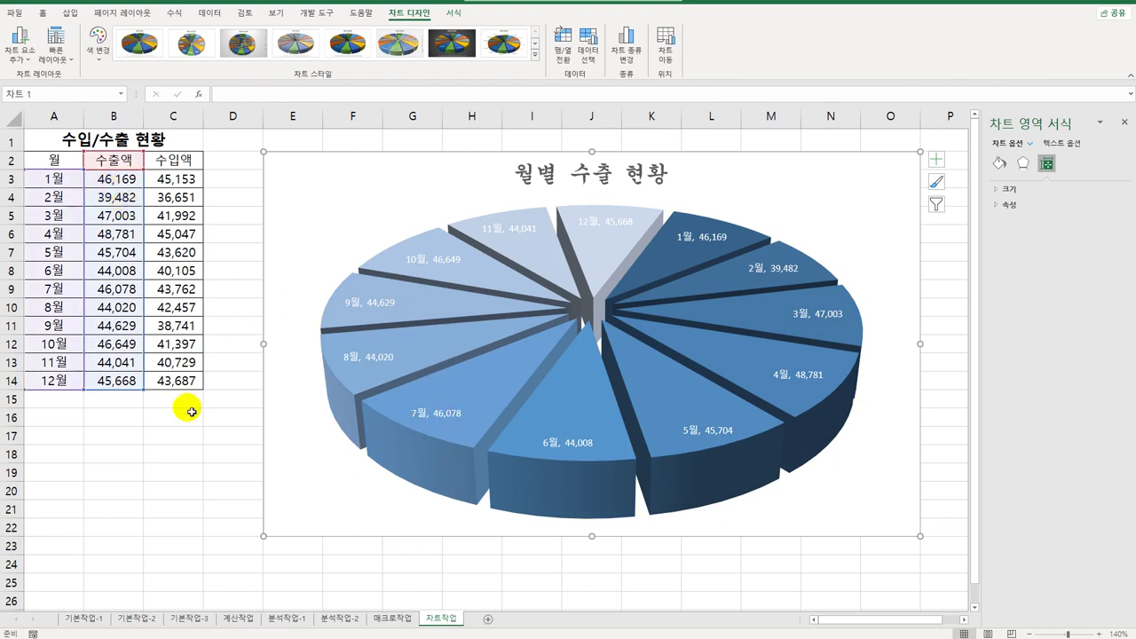
left_click(213, 453)
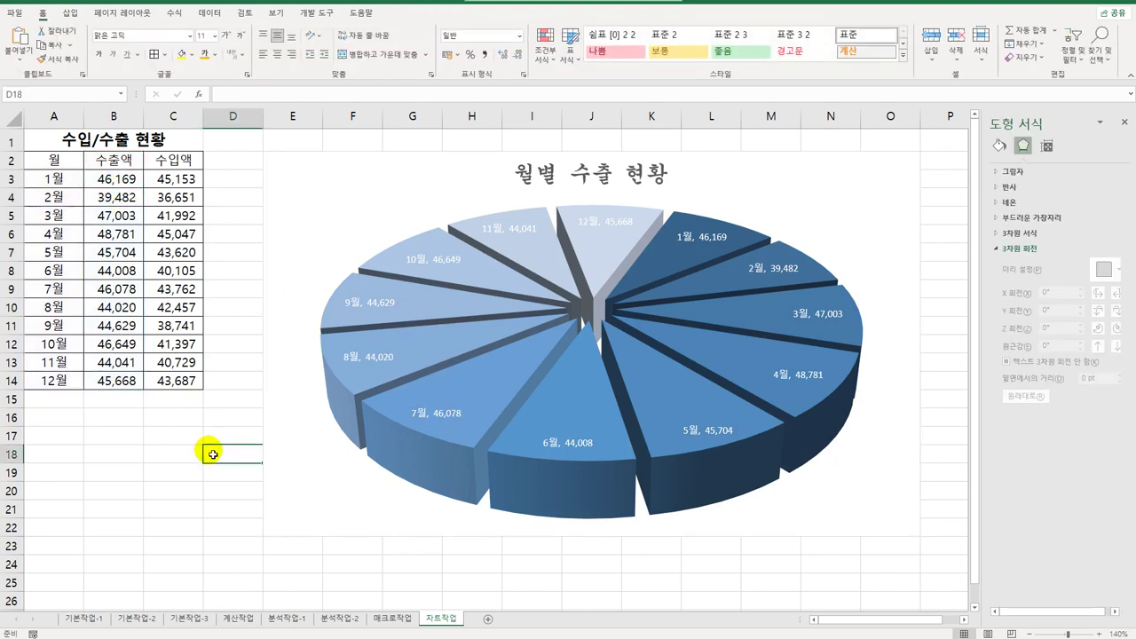